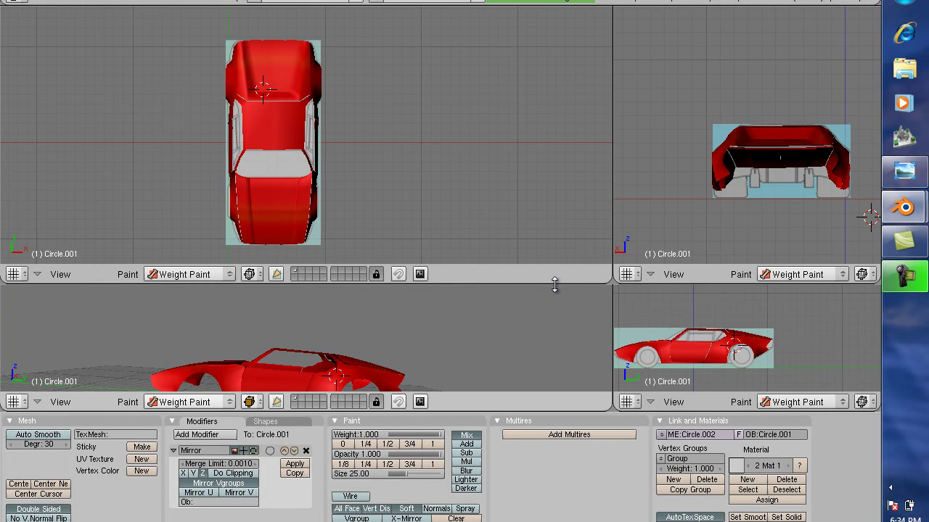
Resize the four viewports, orbit the perspective view, and enter Edit Mode on the car body
left_click_drag(556, 284, 567, 105)
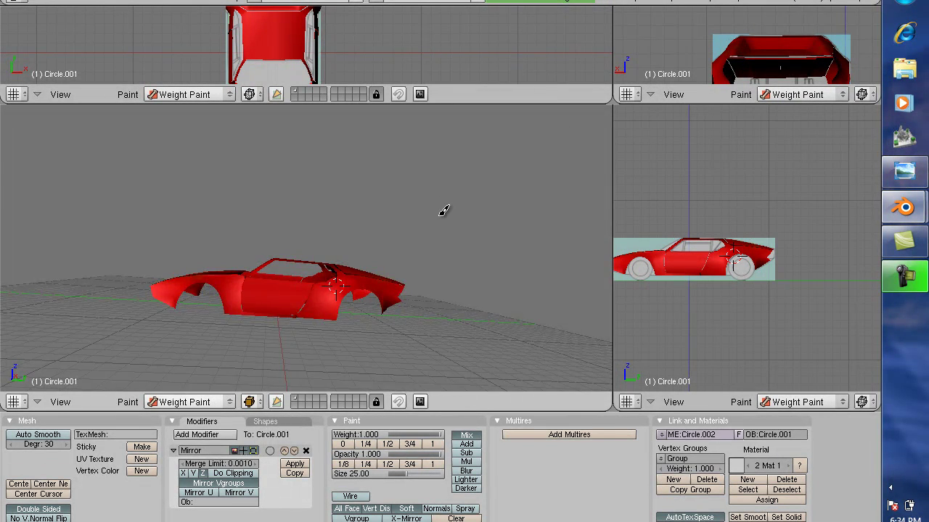
mouse_move(441, 209)
middle_mouse_down()
mouse_move(143, 271)
mouse_move(459, 204)
mouse_move(178, 288)
mouse_move(362, 256)
mouse_move(458, 208)
mouse_move(425, 201)
mouse_move(450, 198)
mouse_move(431, 207)
middle_mouse_up()
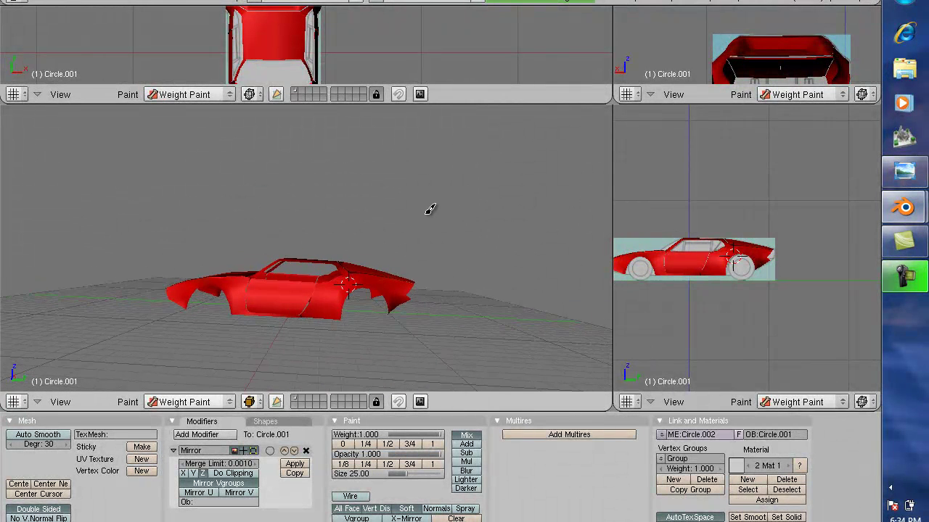
left_click_drag(490, 105, 485, 210)
left_click_drag(613, 88, 334, 93)
key("Tab")
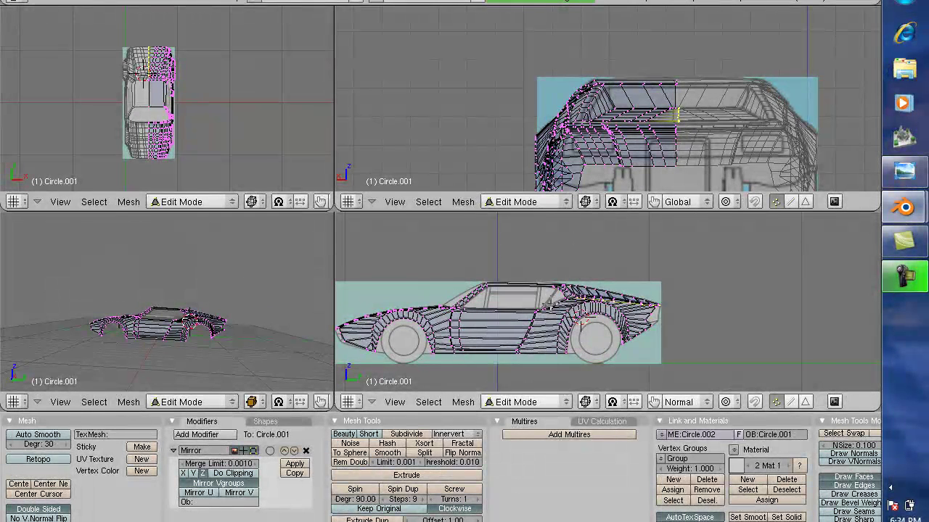
Change the mirrored-half display, widen the left views, and zoom the end-on view onto the cabin
left_click(204, 476)
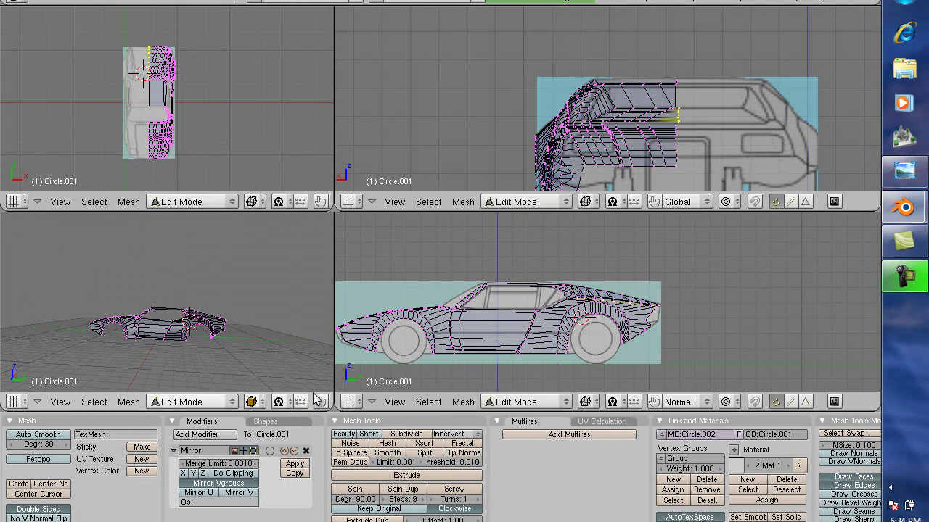
right_click(333, 87)
left_click(333, 87)
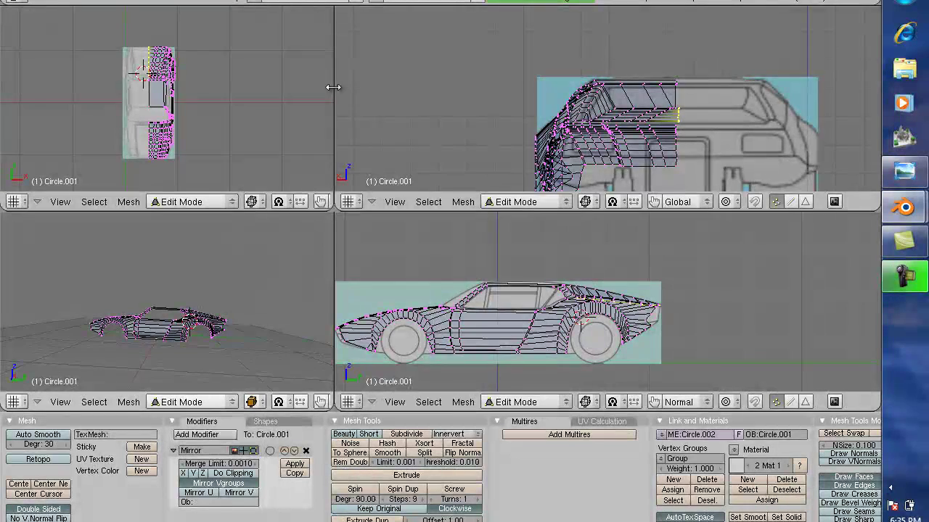
left_click(520, 77)
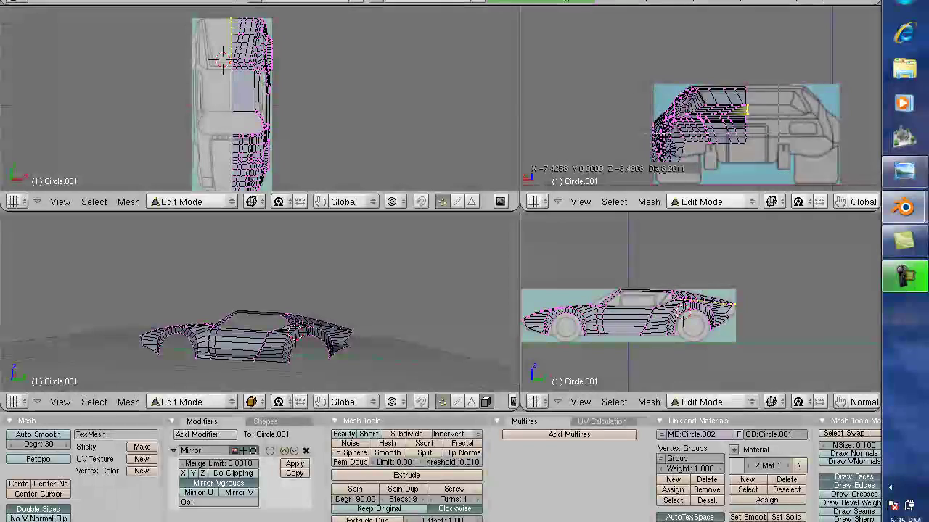
left_click_drag(745, 109, 778, 133)
Box-select the cabin vertices, check Weight Paint, and zoom the top view onto the car's front
key("ctrl+Tab")
key("ctrl+Tab")
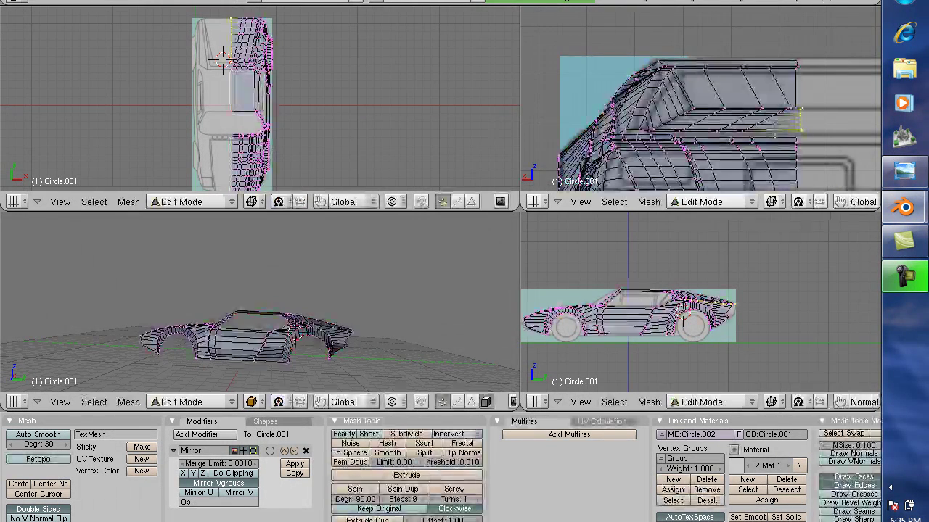
scroll(701, 101, "up", 3)
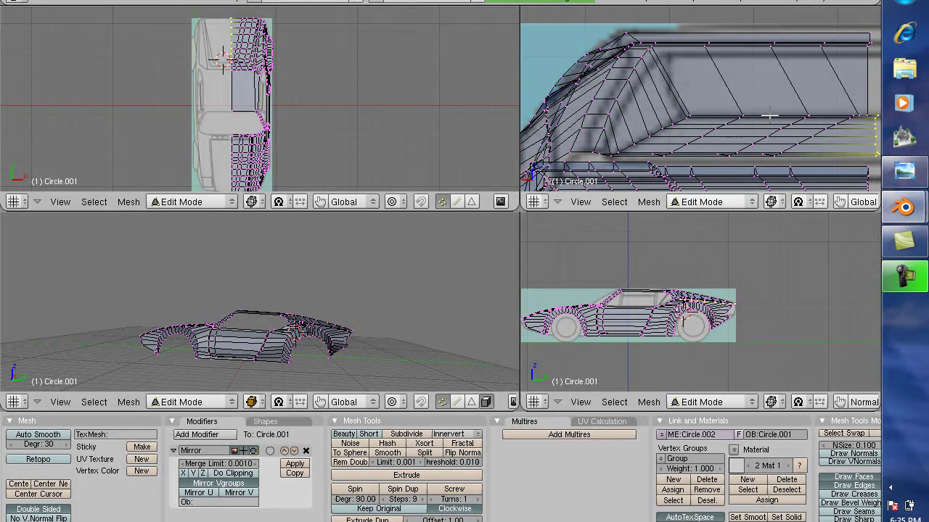
key("b")
left_click_drag(566, 35, 685, 167)
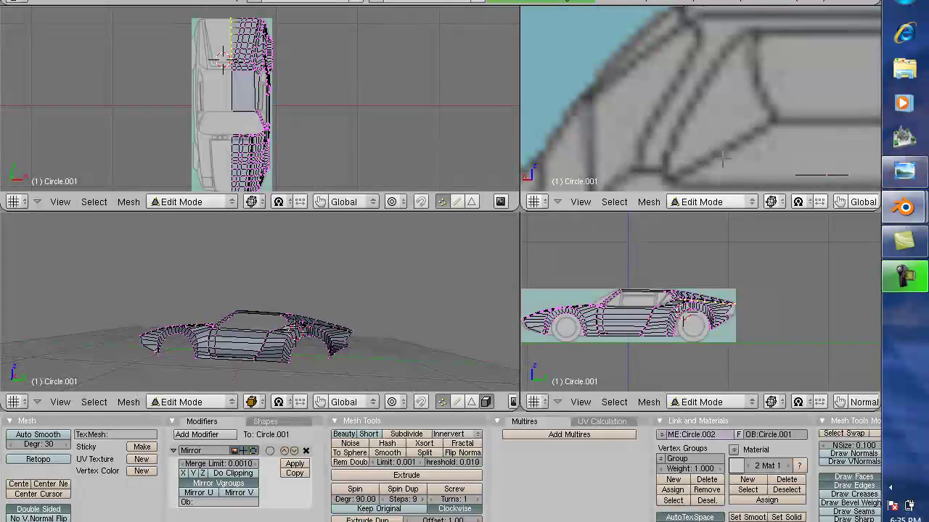
key("Tab")
key("Tab")
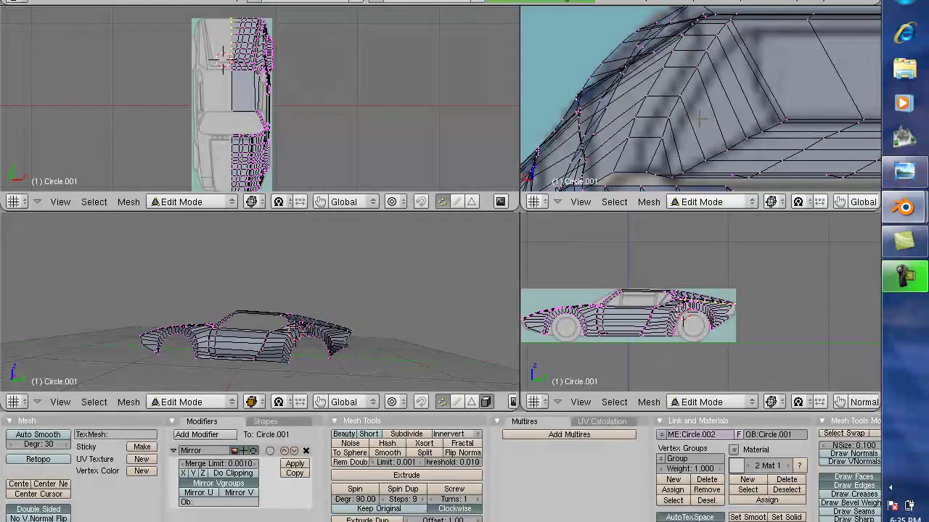
key("ctrl+Tab")
key("Tab")
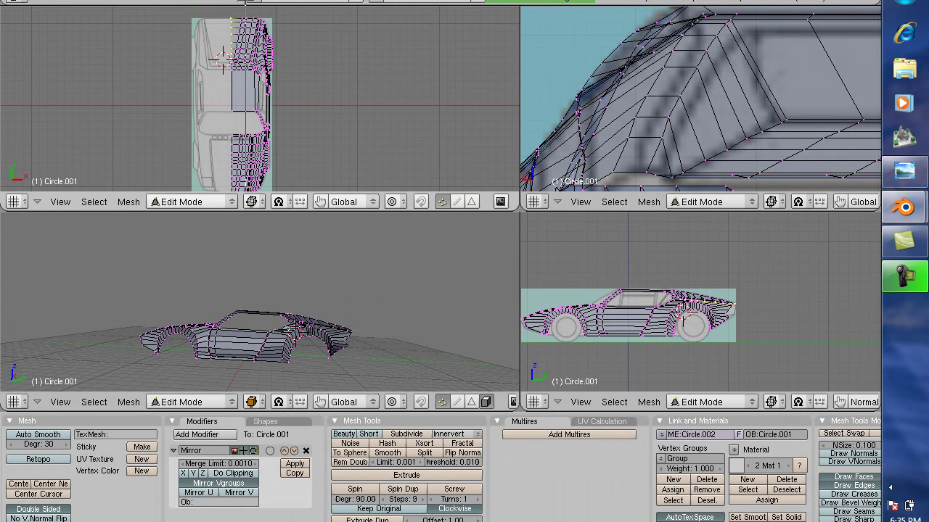
left_click_drag(229, 12, 293, 75)
Toggle Weight Paint briefly, then keep the current color scheme and suppress the Windows prompt
key("ctrl+Tab")
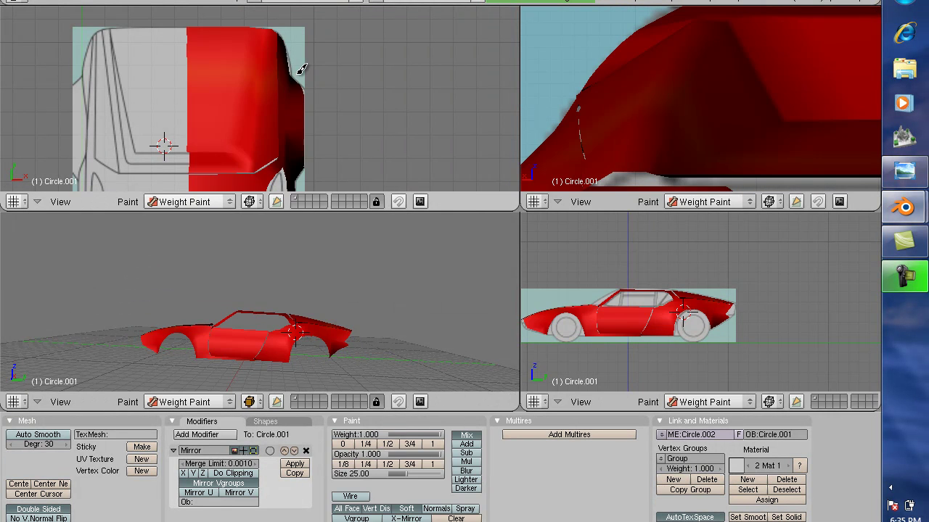
key("ctrl+Tab")
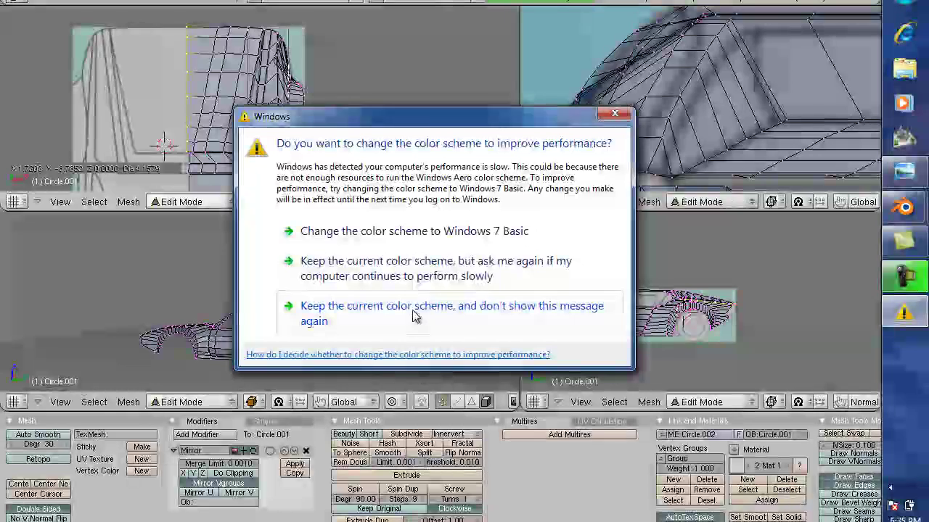
left_click(413, 308)
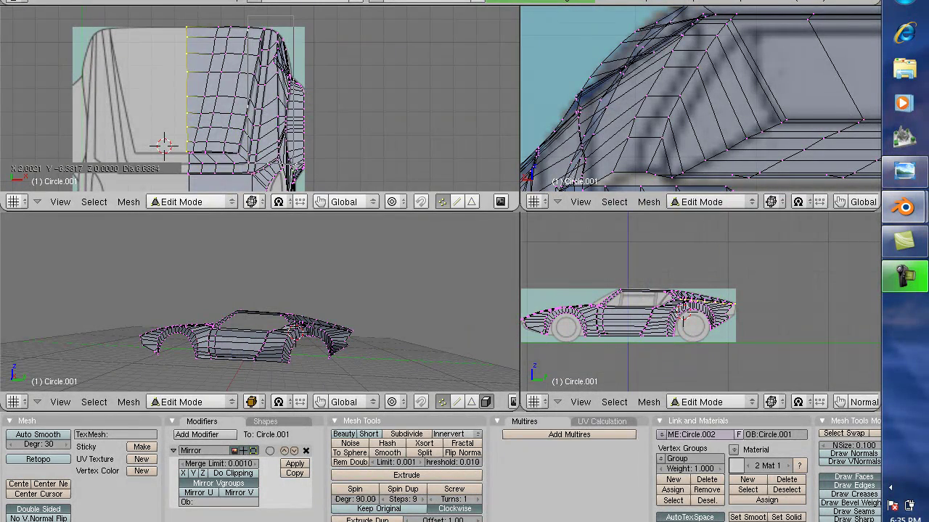
Recentre the upper-left view on the blueprint and zoom in, checking Weight Paint between zooms
key("KP_1")
key("ctrl+Tab")
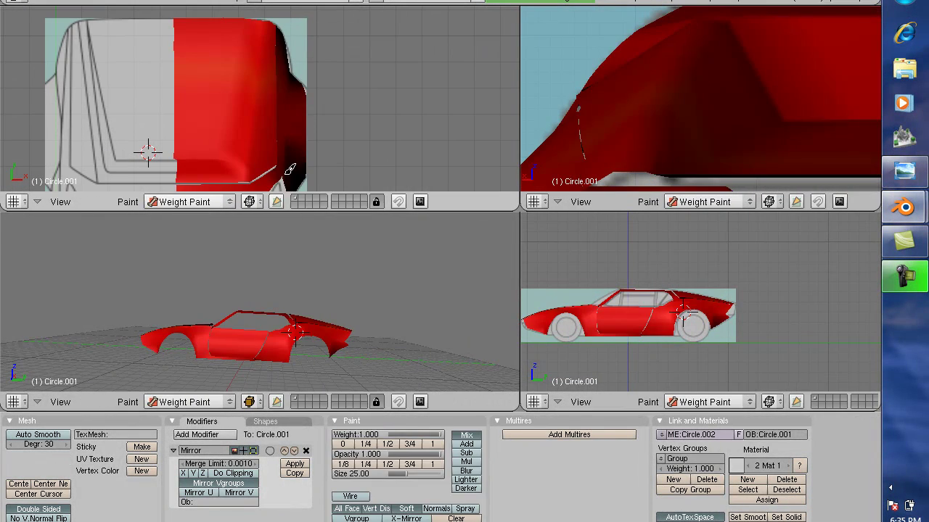
key("Tab")
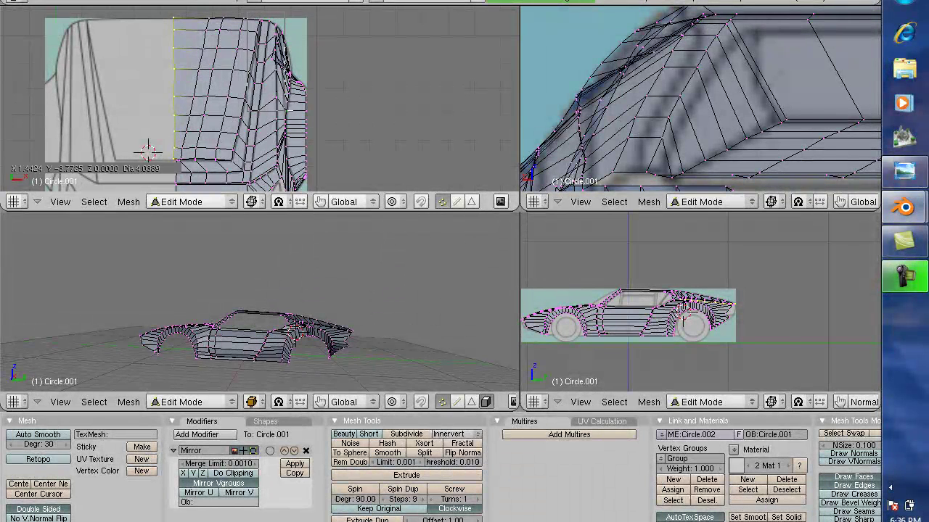
scroll(284, 111, "up", 2)
key("ctrl+Tab")
key("Tab")
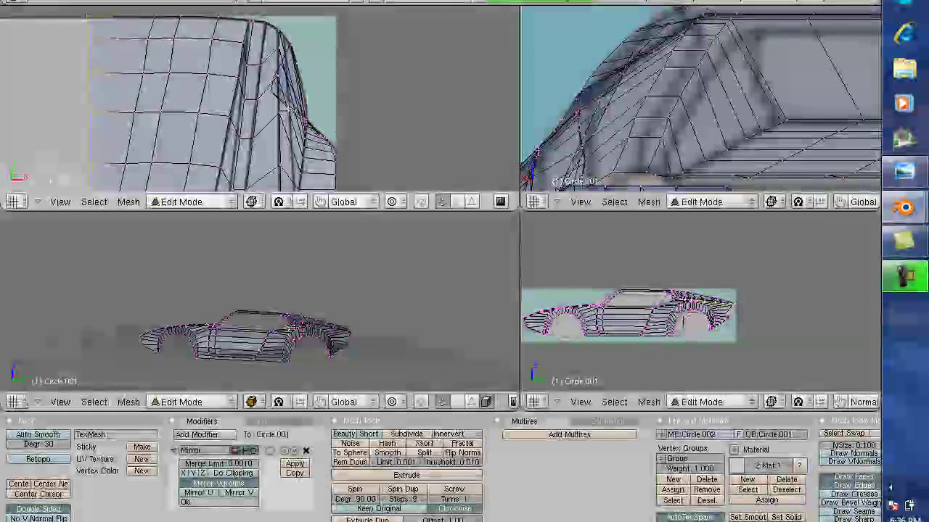
scroll(298, 103, "up", 5)
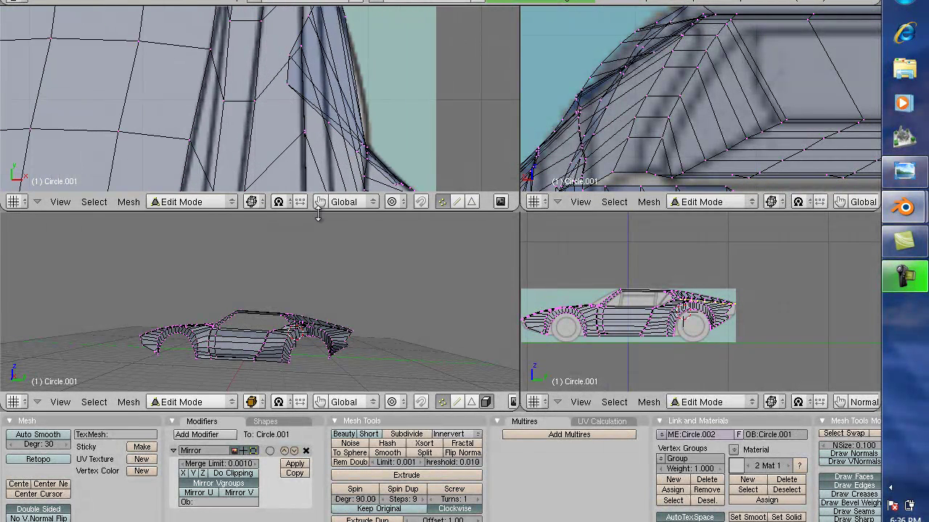
Orbit the perspective view to a level side angle and enlarge the upper-left close-up view
middle_click_drag(316, 218, 346, 341)
left_click_drag(347, 341, 347, 338)
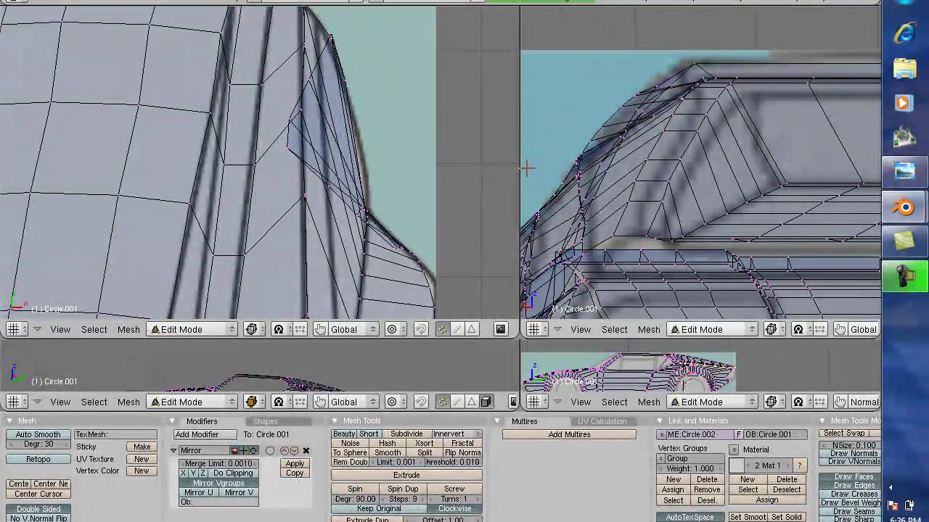
left_click_drag(521, 167, 805, 149)
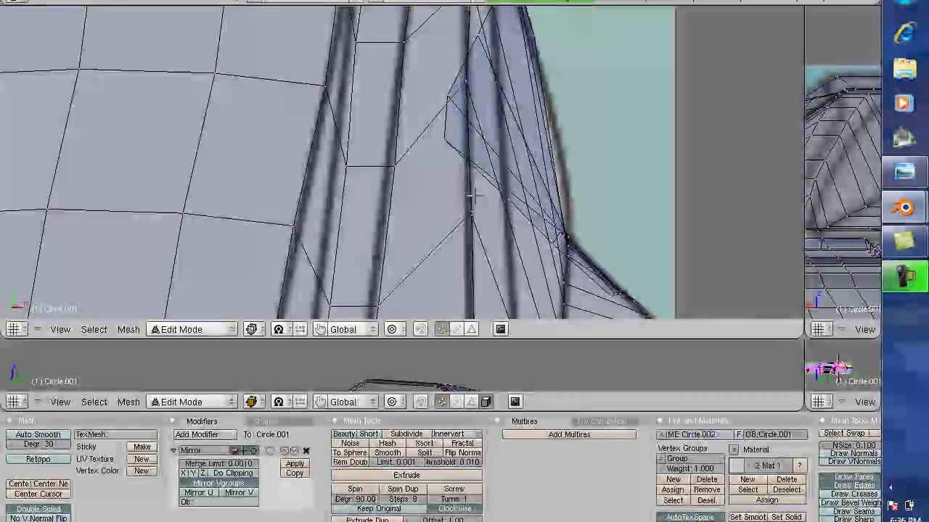
left_click_drag(803, 93, 714, 104)
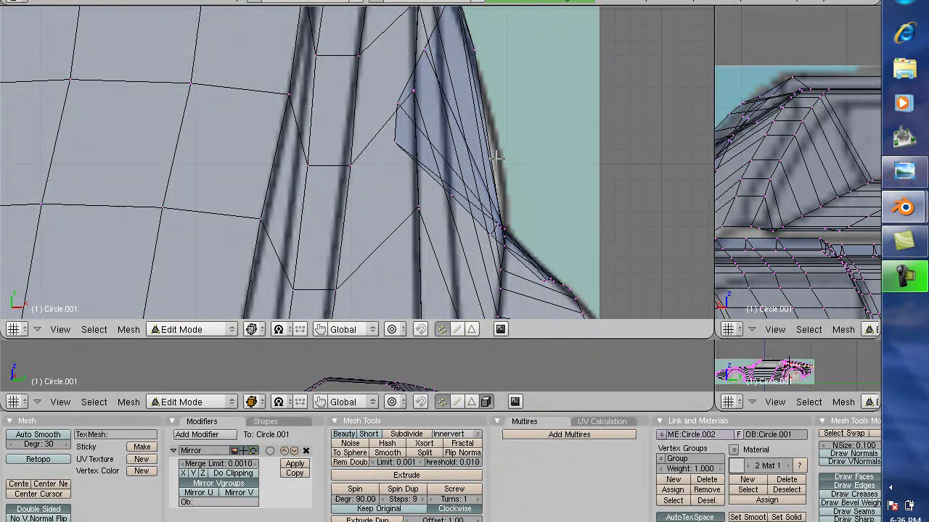
Slide a hatch-edge vertex pair and then a single vertex along X onto the blueprint line
right_click(306, 166)
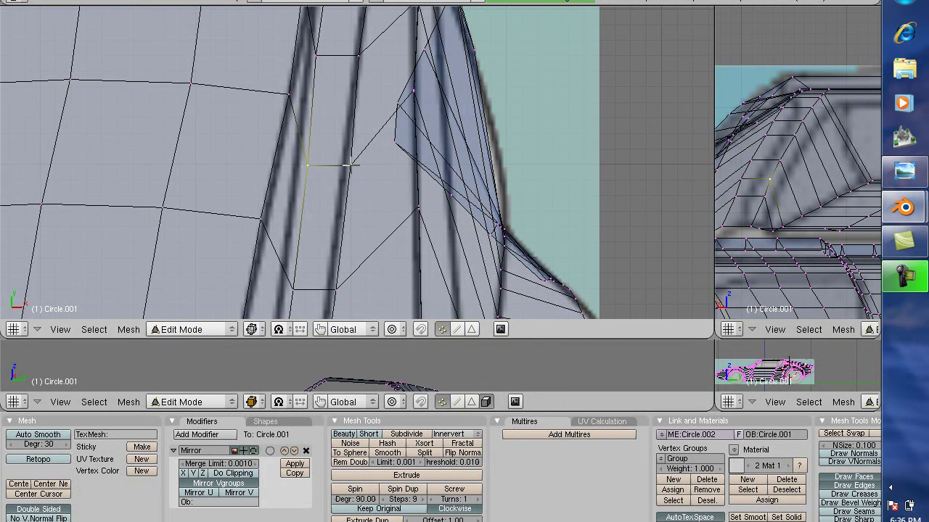
right_click(349, 166, "shift")
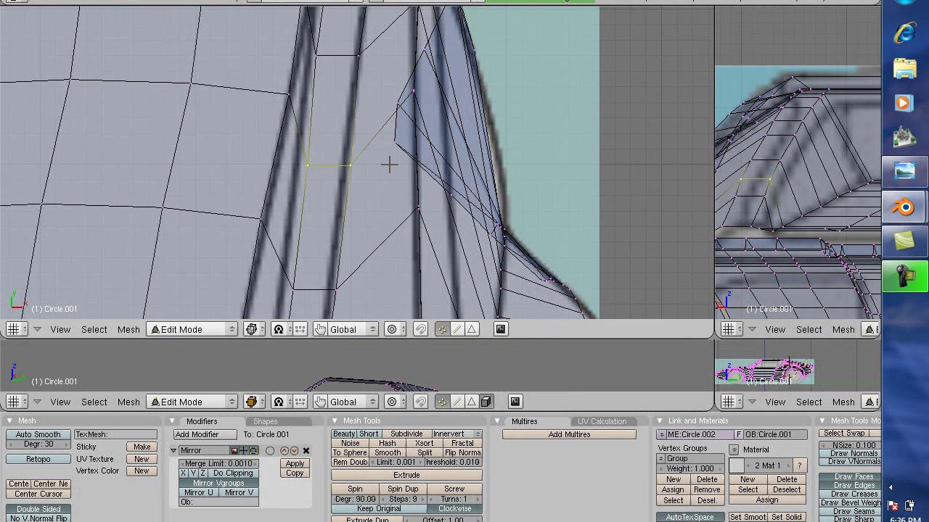
key("g")
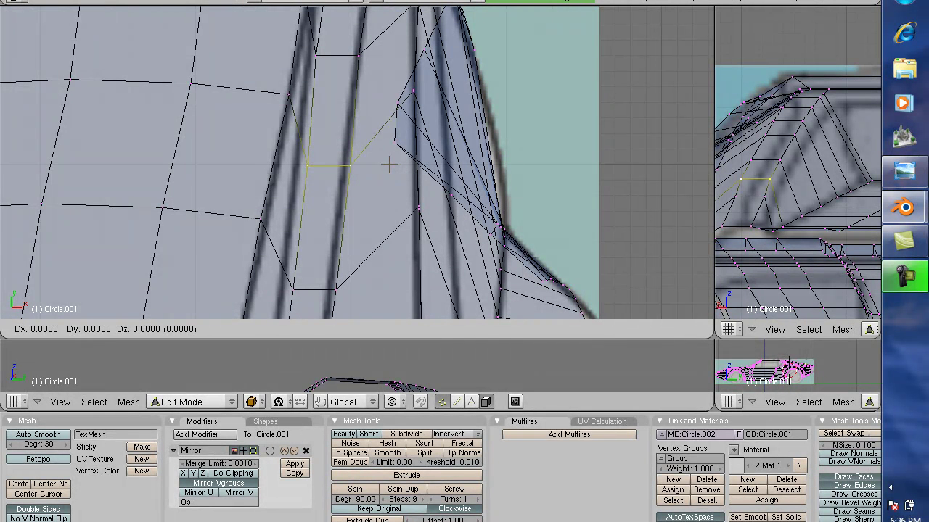
key("x")
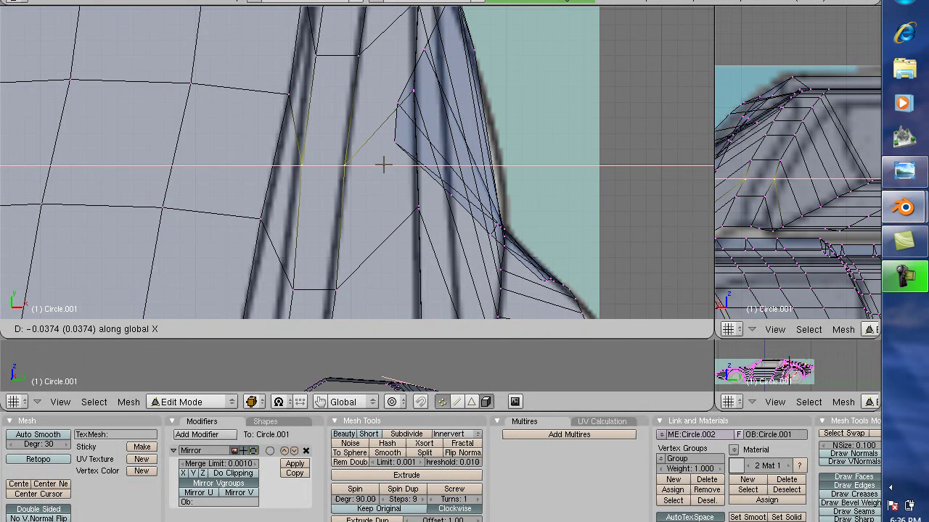
left_click(383, 166)
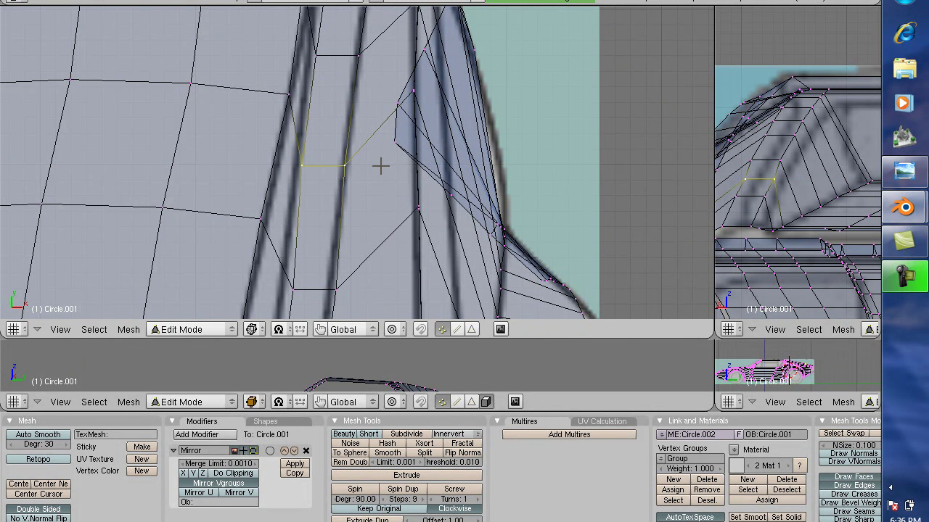
right_click(303, 165)
key("g")
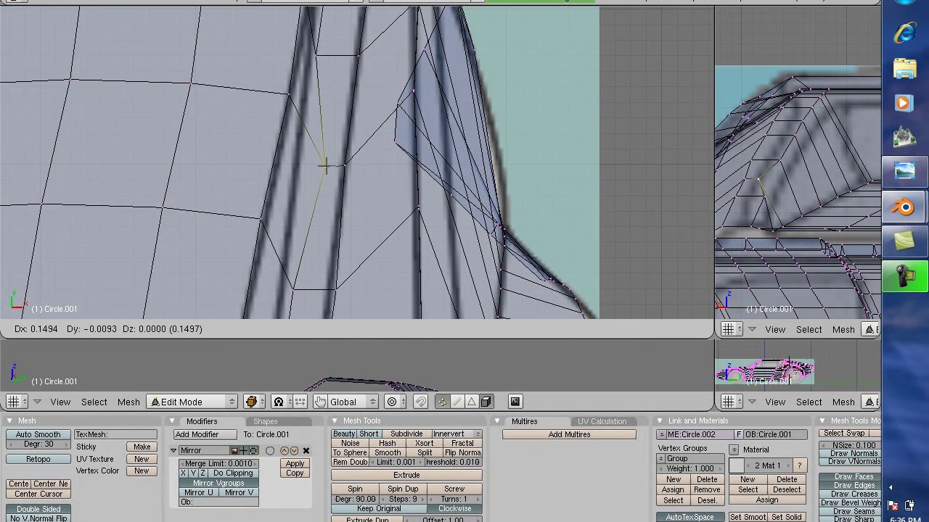
key("x")
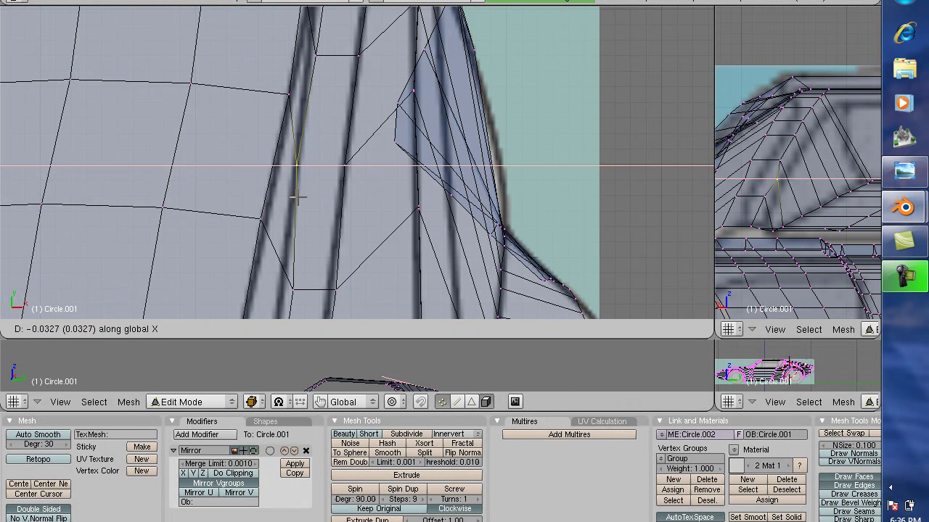
left_click(297, 196)
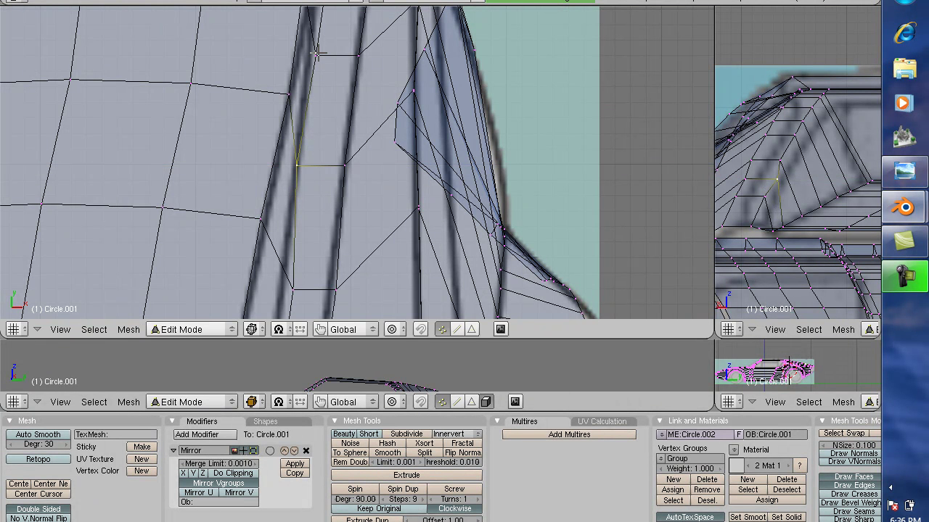
Move three more hatch-outline vertices along X onto the blueprint's hatch lines
right_click(332, 61)
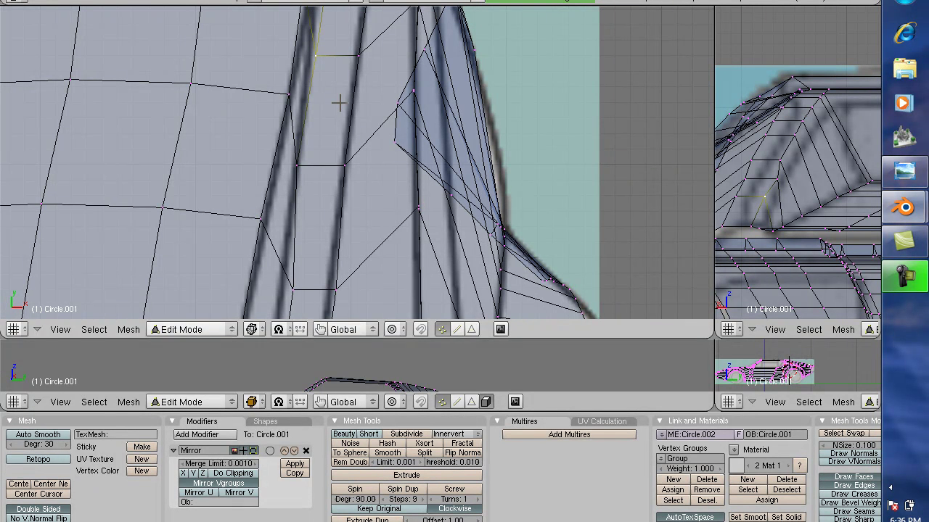
key("g")
key("x")
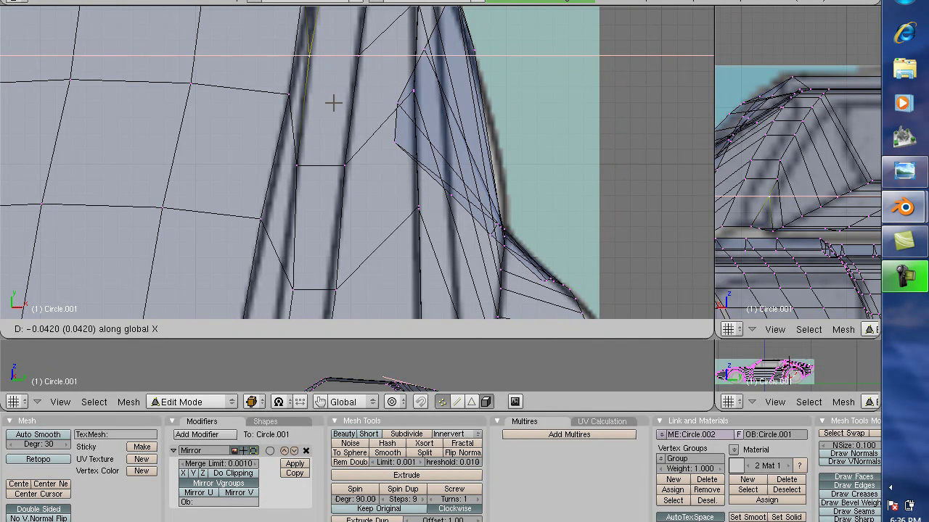
left_click(333, 103)
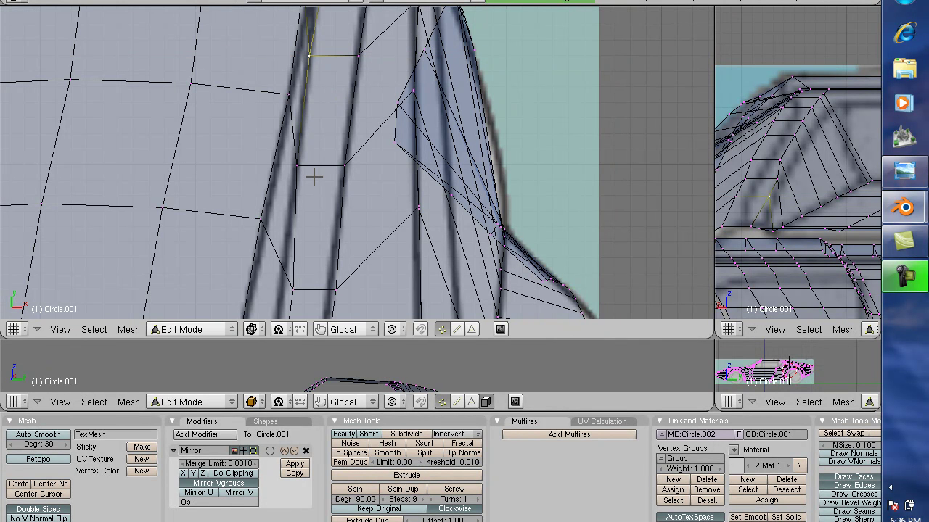
scroll(312, 176, "down", 2)
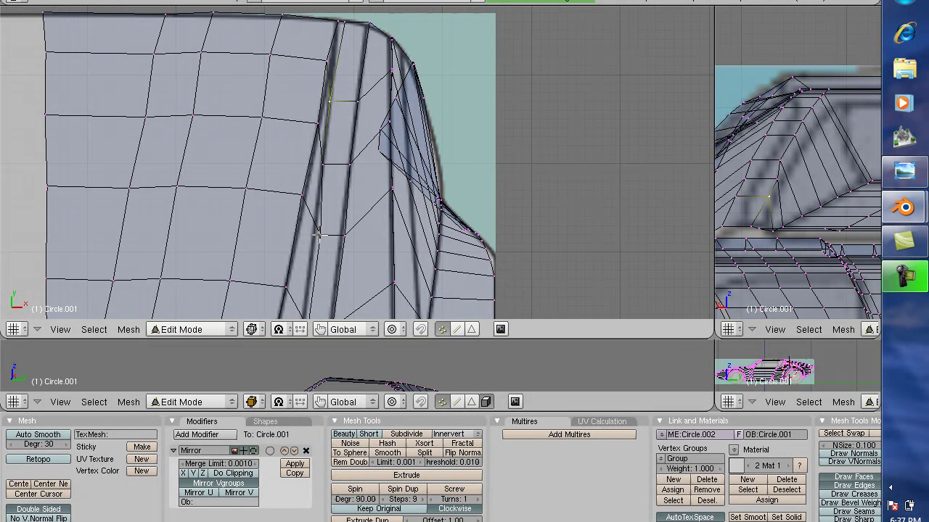
key("g")
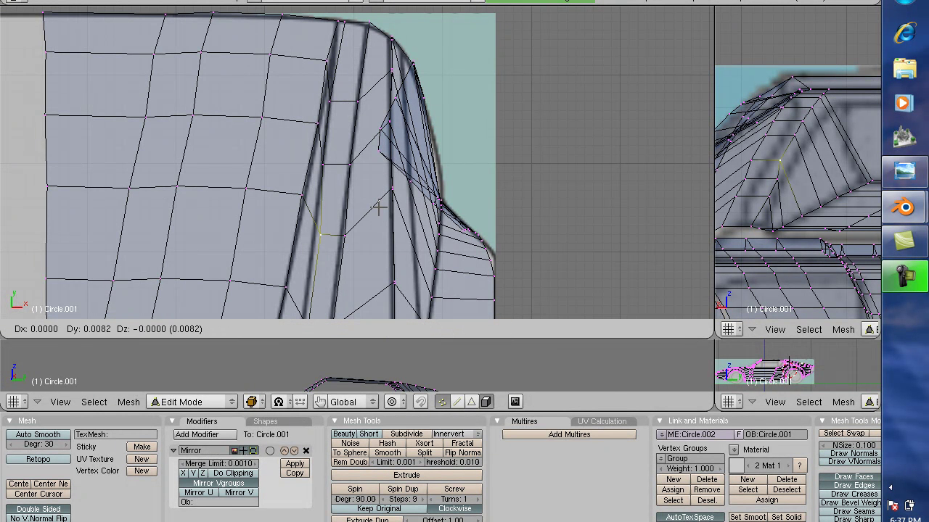
key("x")
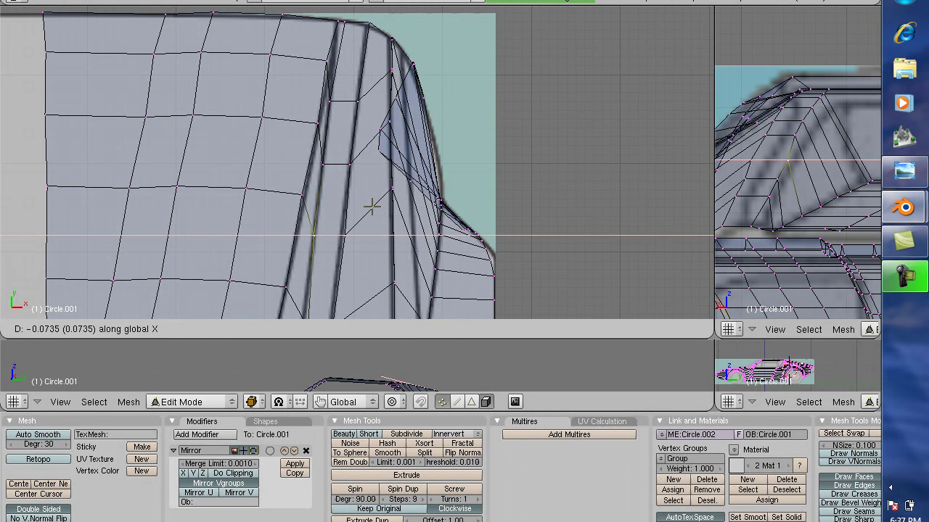
left_click(371, 207)
right_click(345, 232)
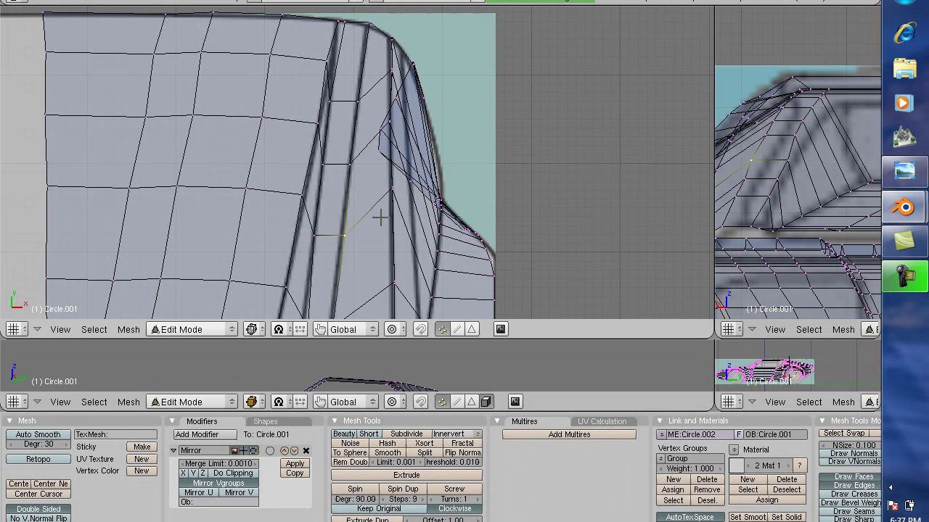
key("g")
key("x")
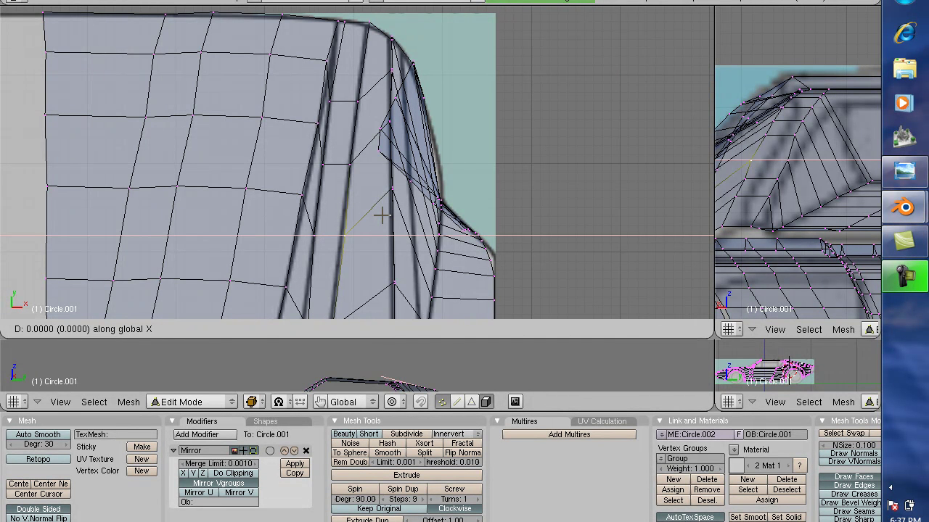
left_click(378, 215)
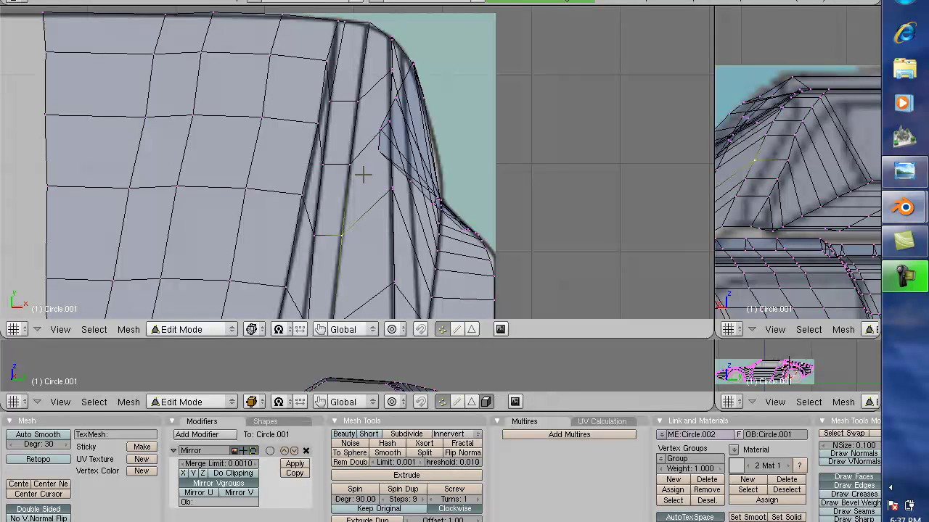
Slide the hatch's top edge along X, then refine its left vertex onto the blueprint line
scroll(360, 174, "down", 4)
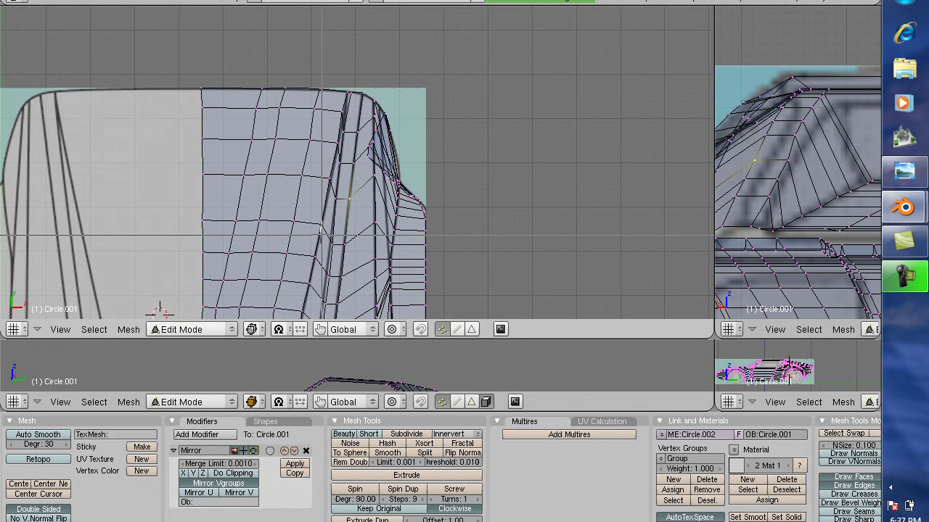
scroll(374, 312, "up", 4)
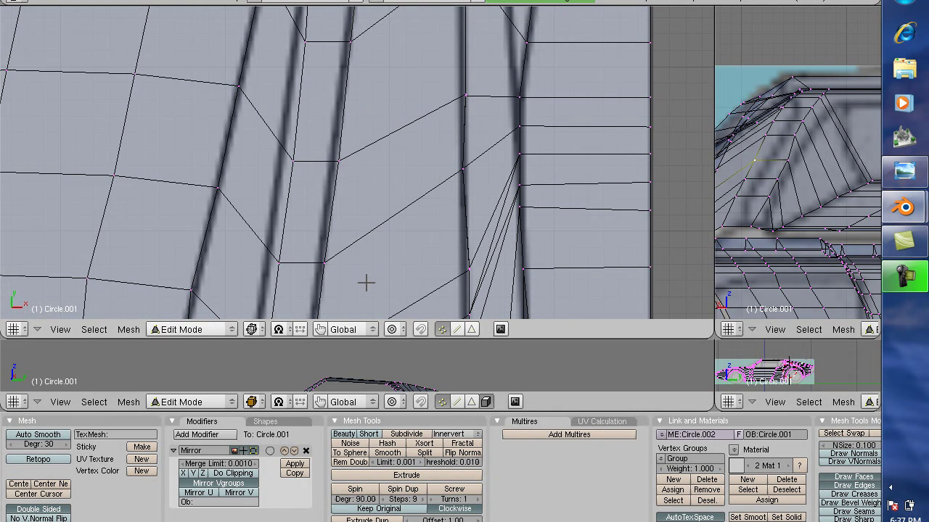
right_click(306, 42)
right_click(350, 41, "shift")
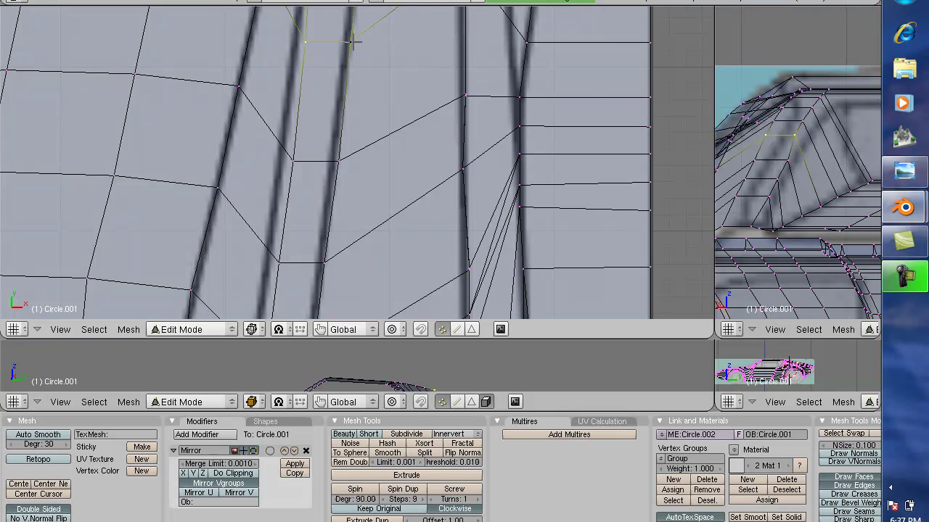
key("g")
key("x")
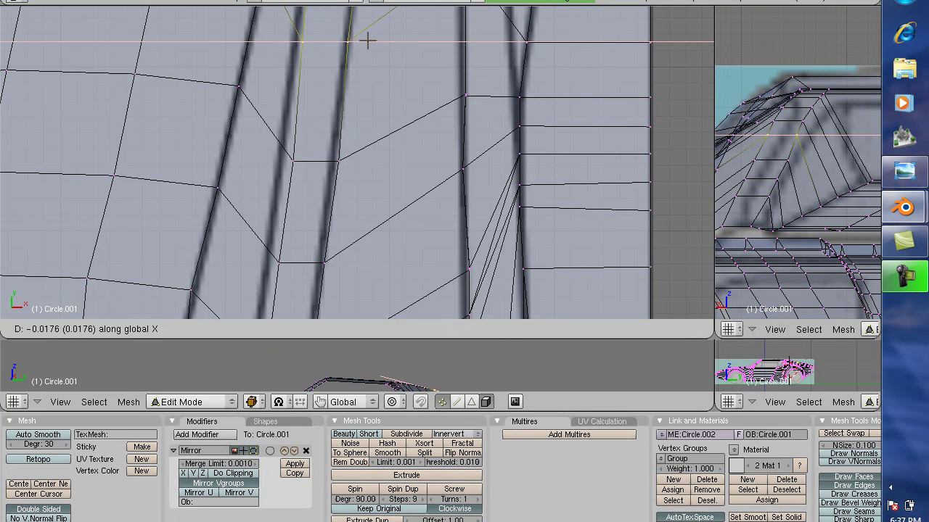
left_click(367, 41)
right_click(312, 38)
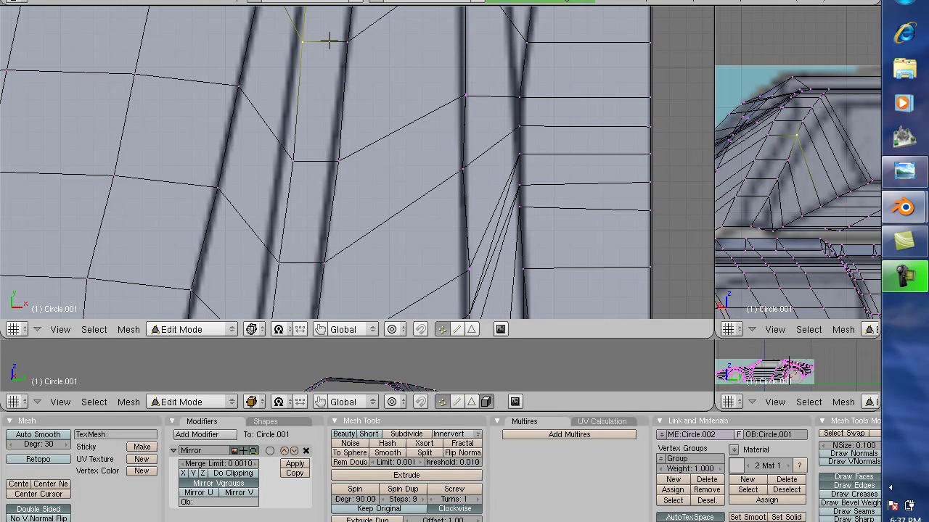
key("g")
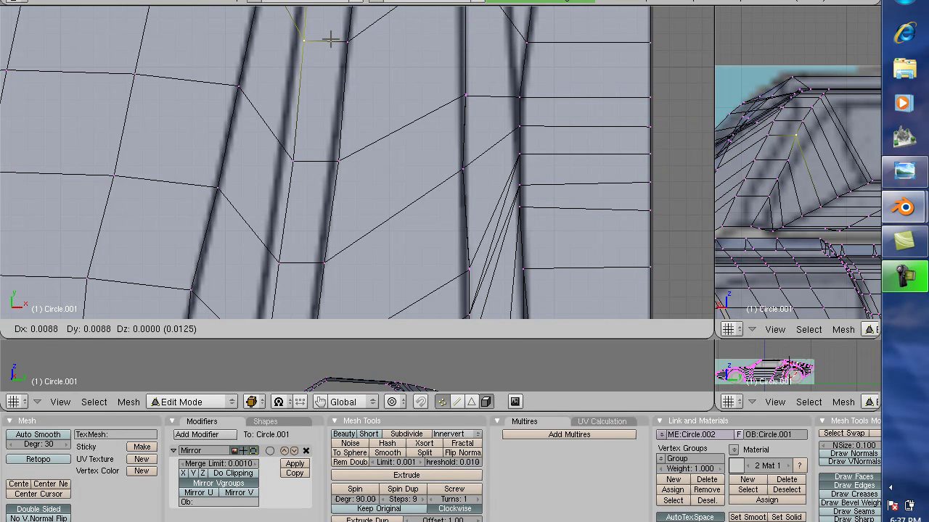
key("x")
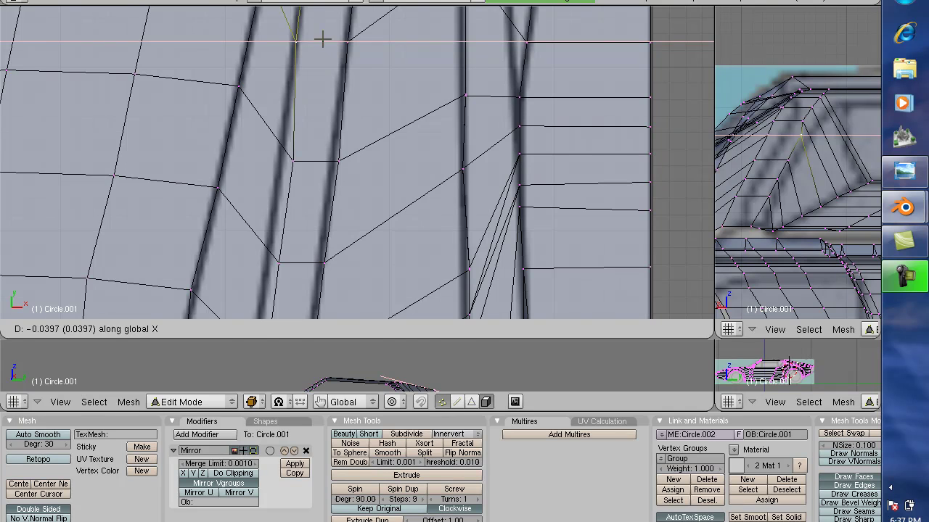
left_click(321, 38)
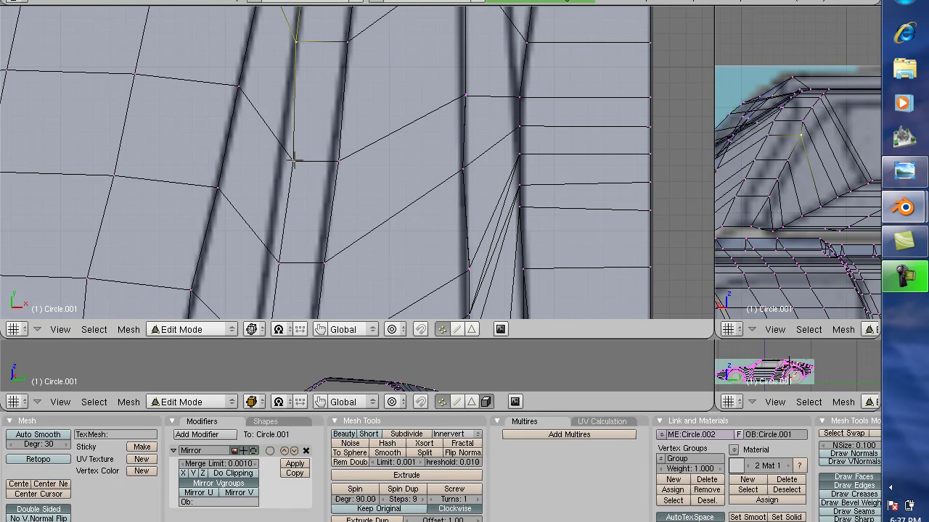
Move two vertices lower down the hatch line along X onto the blueprint line
right_click(293, 160)
key("g")
key("x")
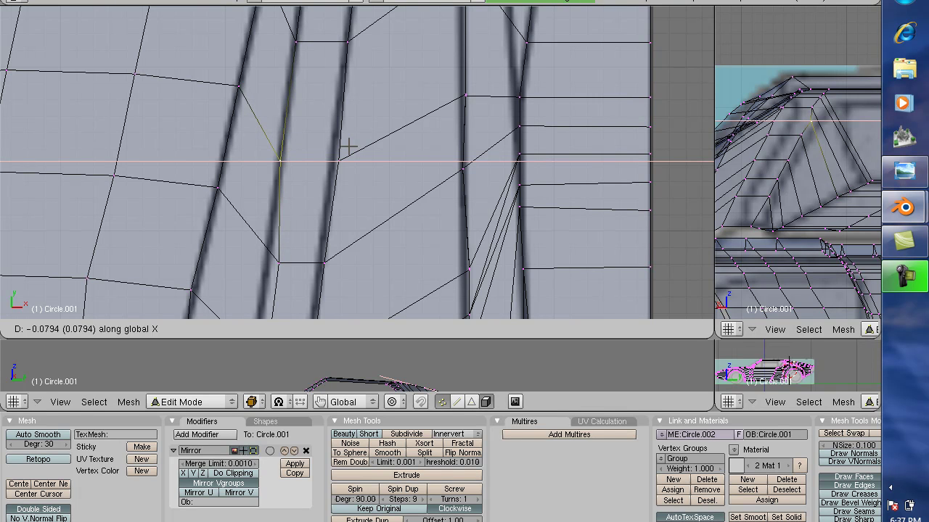
left_click(347, 147)
right_click(338, 160)
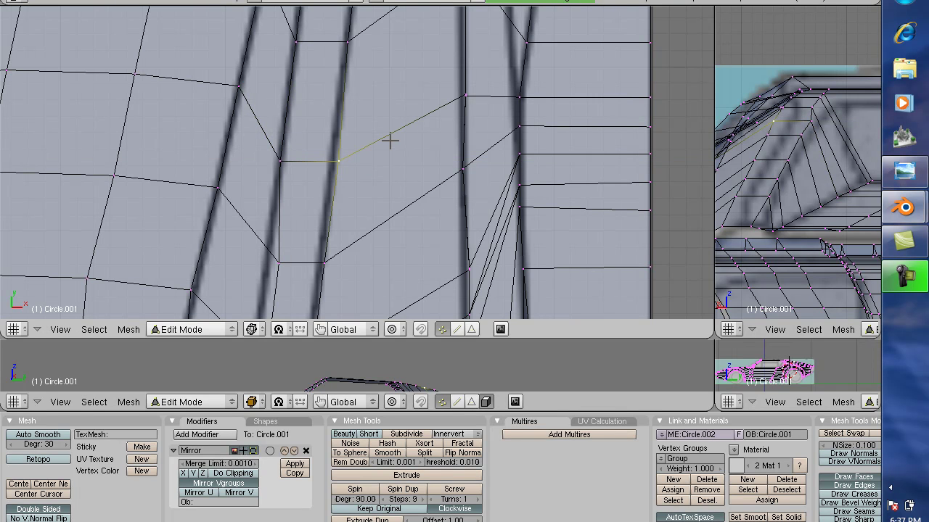
key("g")
key("x")
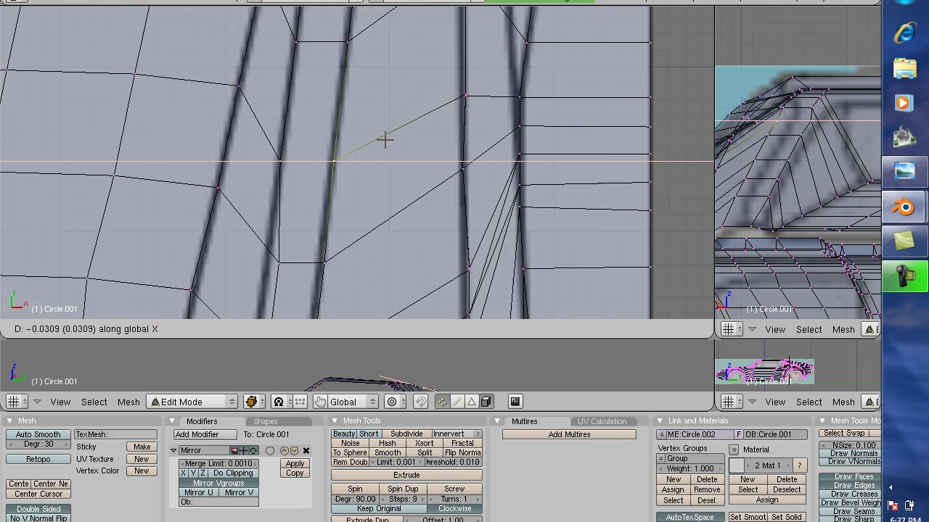
left_click(384, 140)
Box-select the strip of faces along the hatch's inner edge and reposition the 3D cursor
scroll(384, 140, "down", 6)
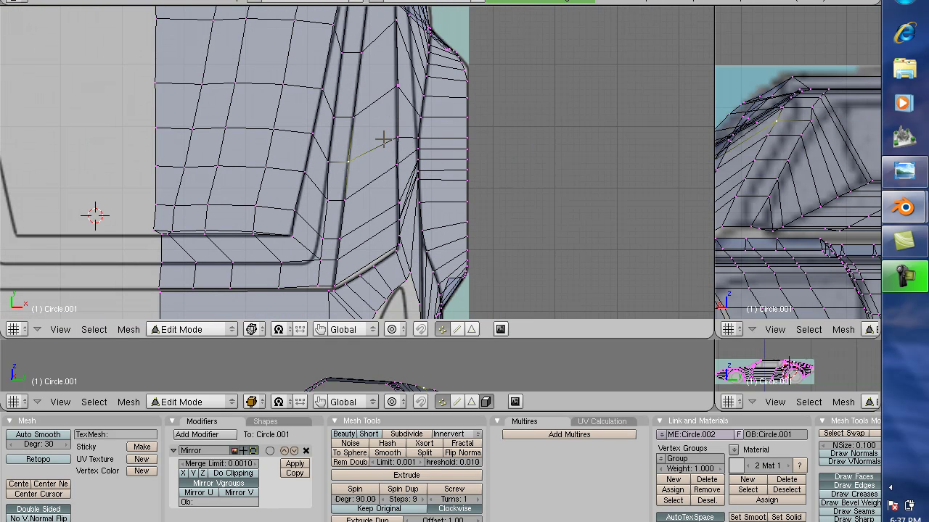
key("b")
left_click_drag(308, 172, 366, 319)
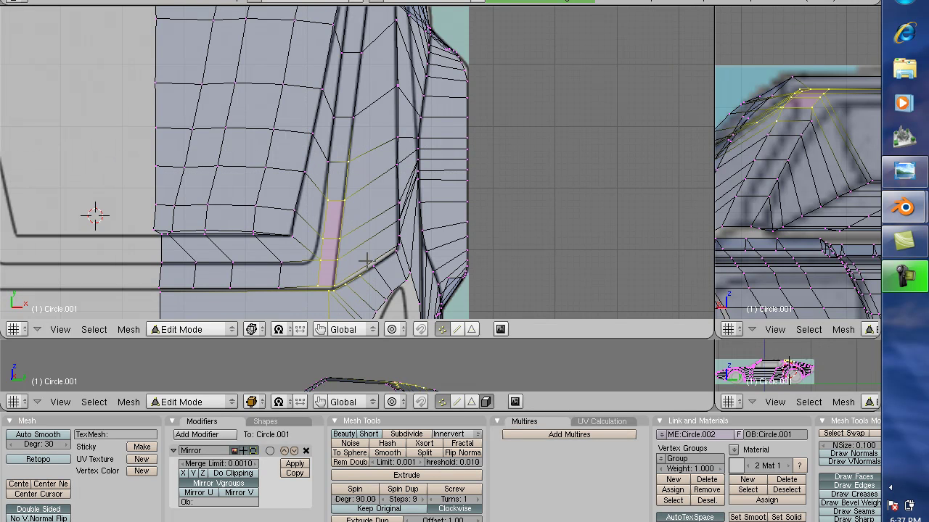
left_click(326, 190)
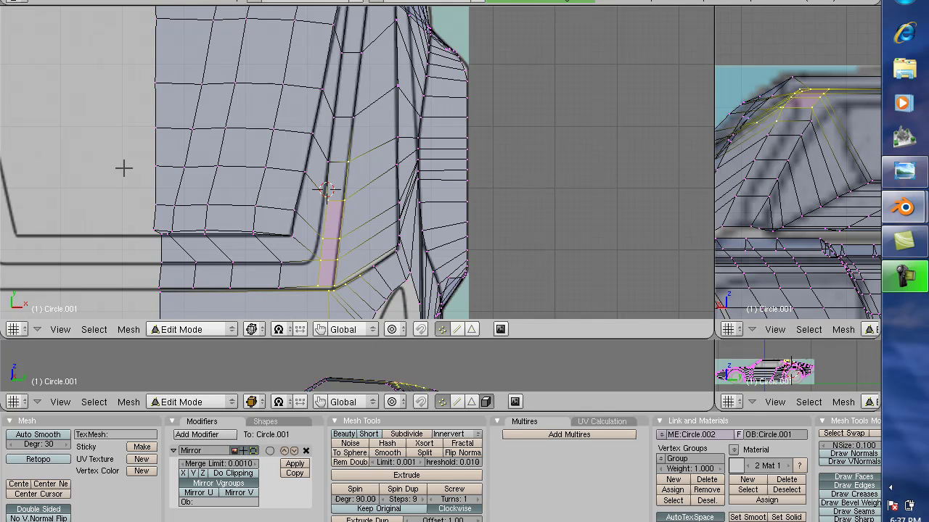
left_click(97, 157)
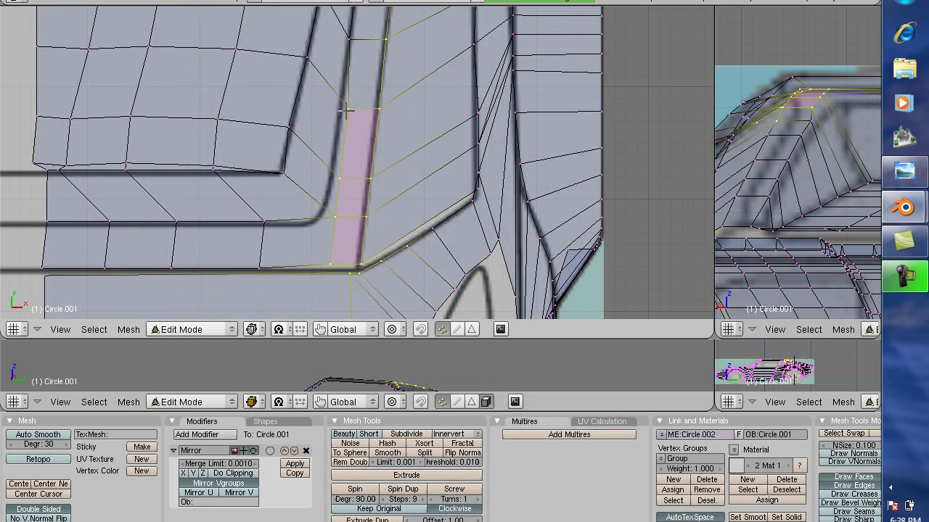
Slide the upper hatch-corner vertices and the lower corner vertex along X onto the panel line
right_click(348, 108)
key("g")
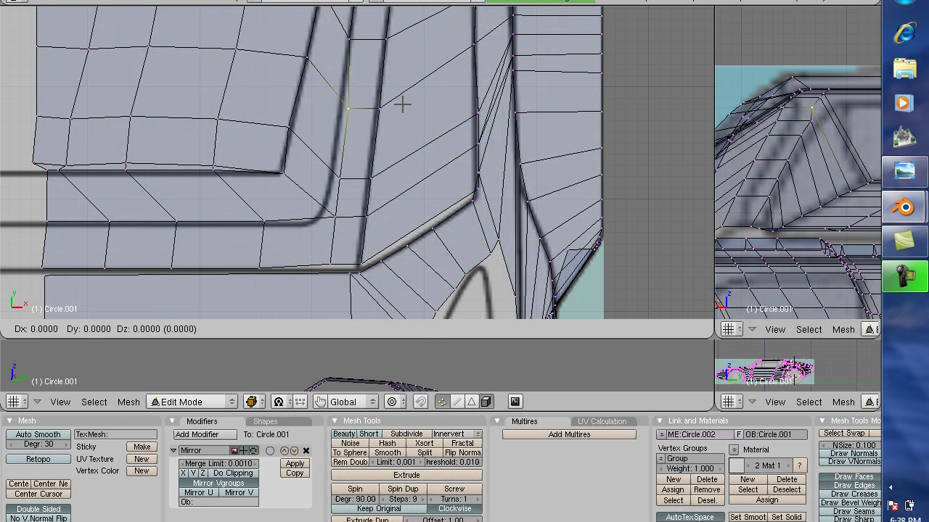
key("x")
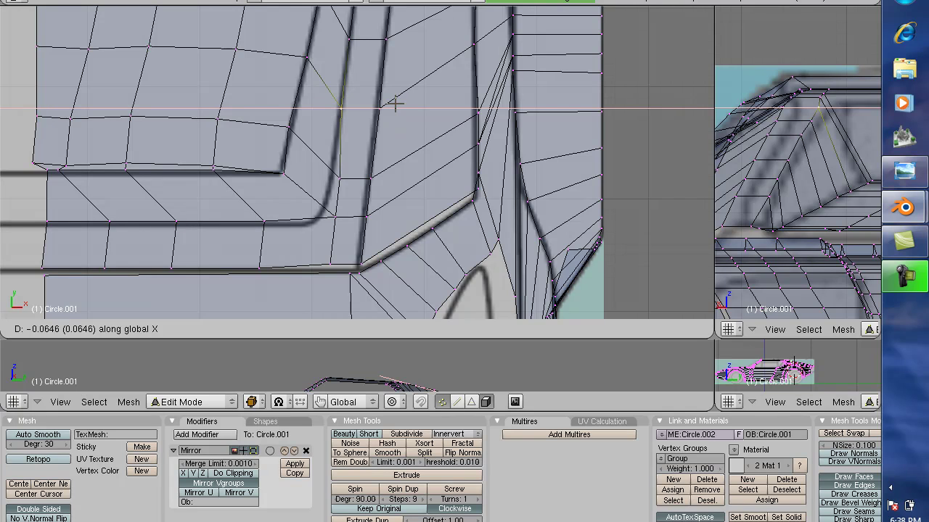
left_click(394, 104)
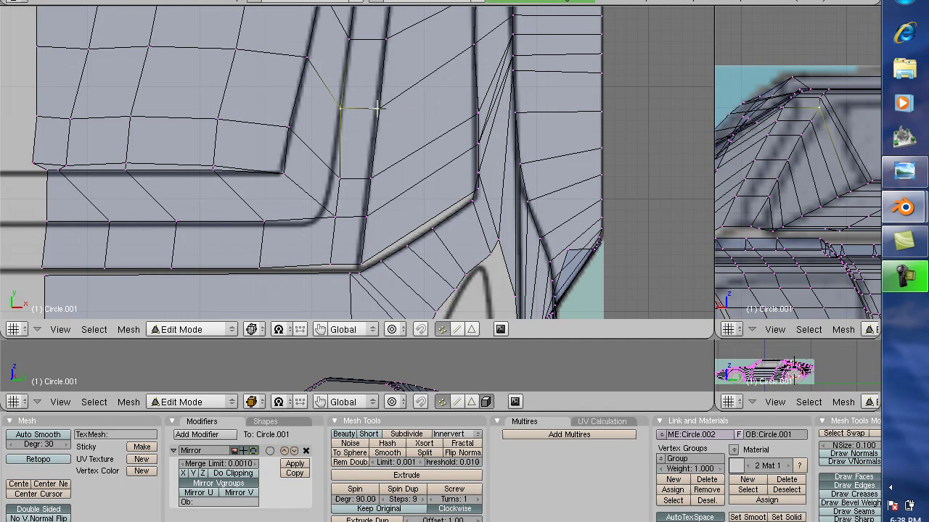
right_click(378, 107)
key("g")
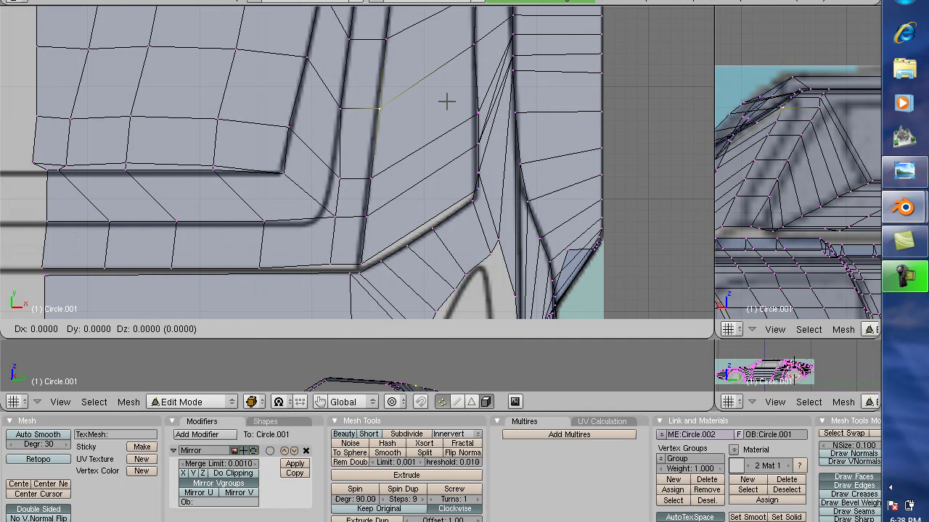
key("x")
left_click(444, 102)
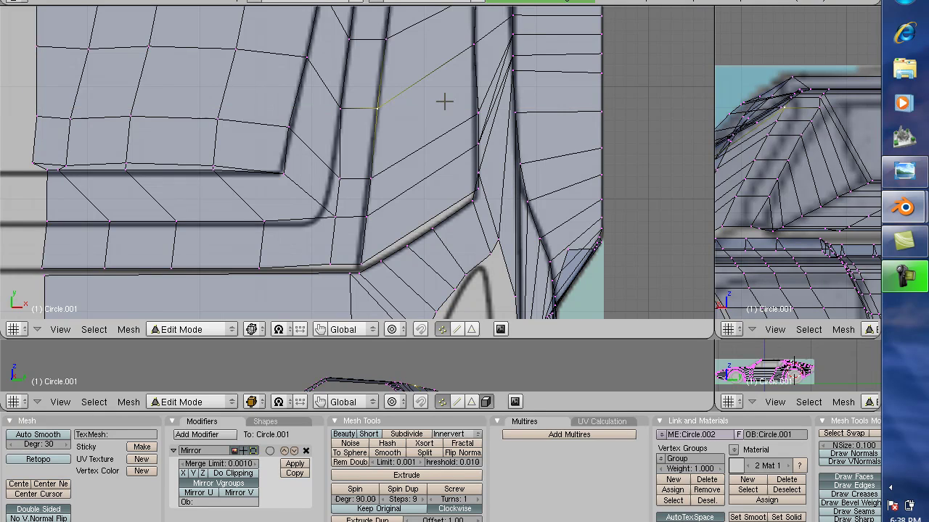
right_click(340, 178)
key("g")
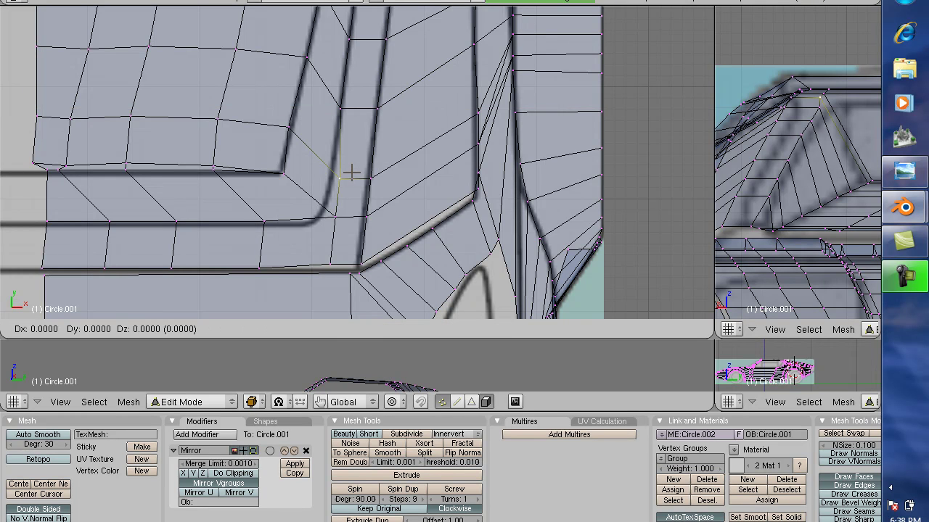
key("x")
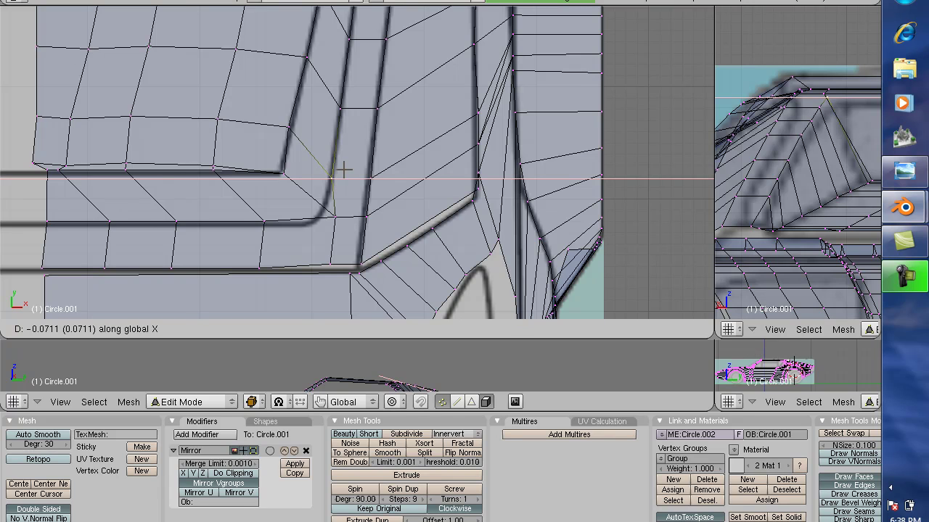
left_click(343, 169)
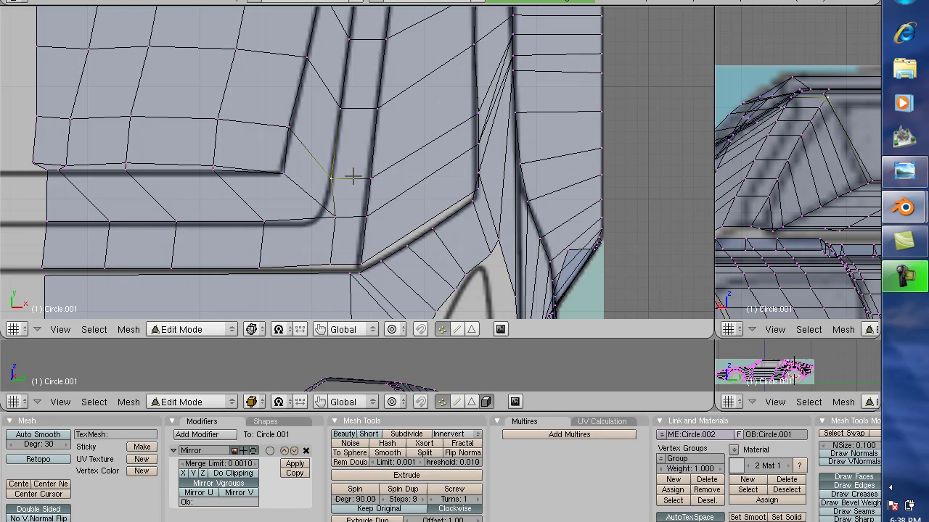
Move the next three vertices around the hatch curve along X onto the blueprint line
right_click(370, 176)
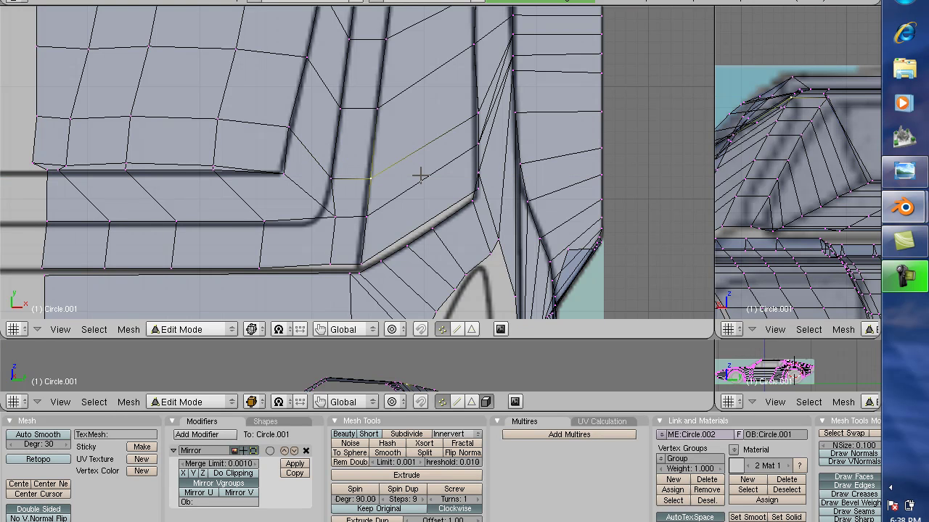
key("g")
key("x")
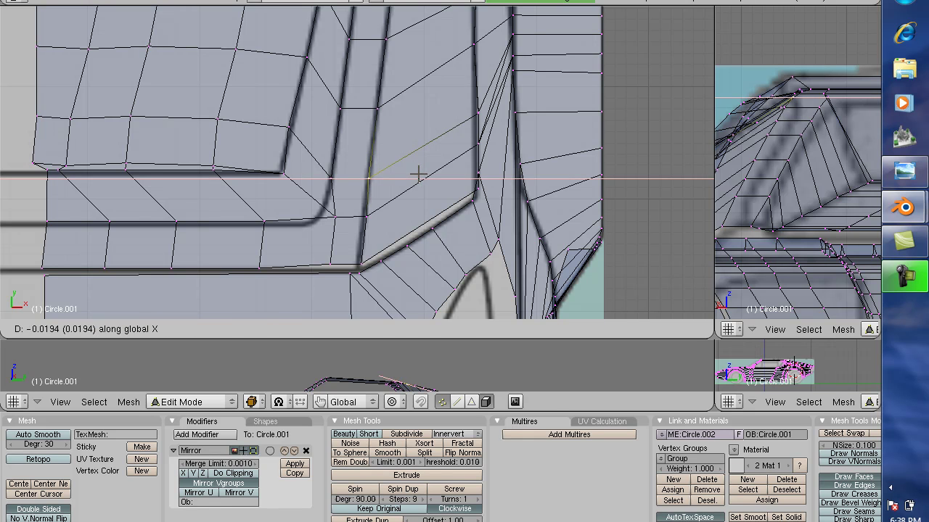
left_click(418, 174)
right_click(335, 216)
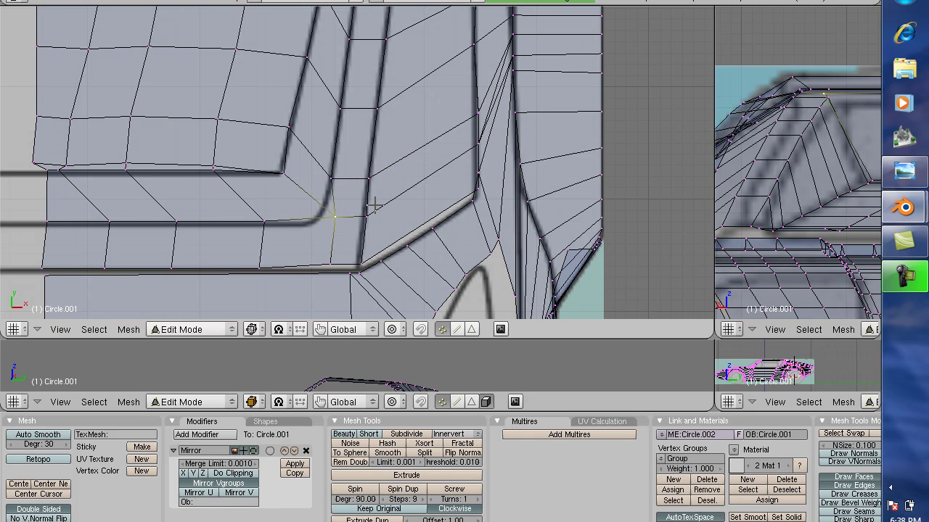
key("g")
key("x")
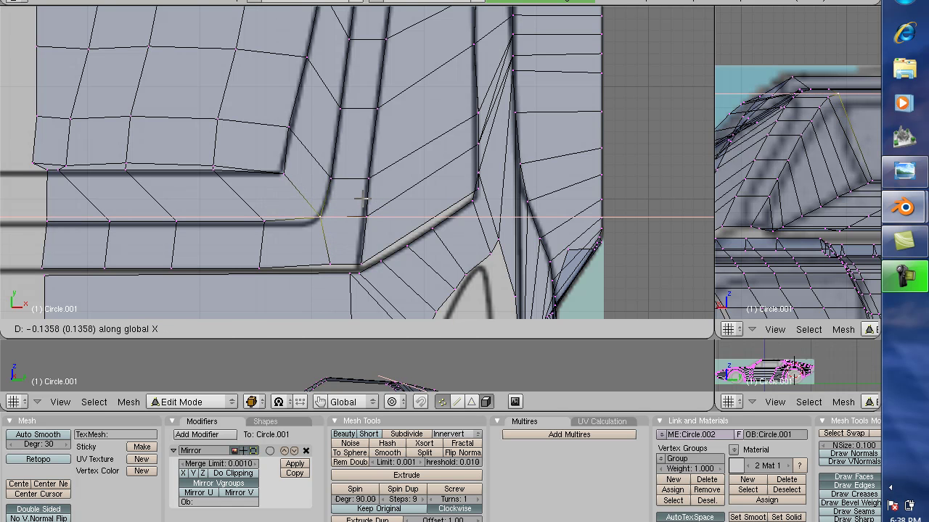
left_click(360, 198)
right_click(367, 215)
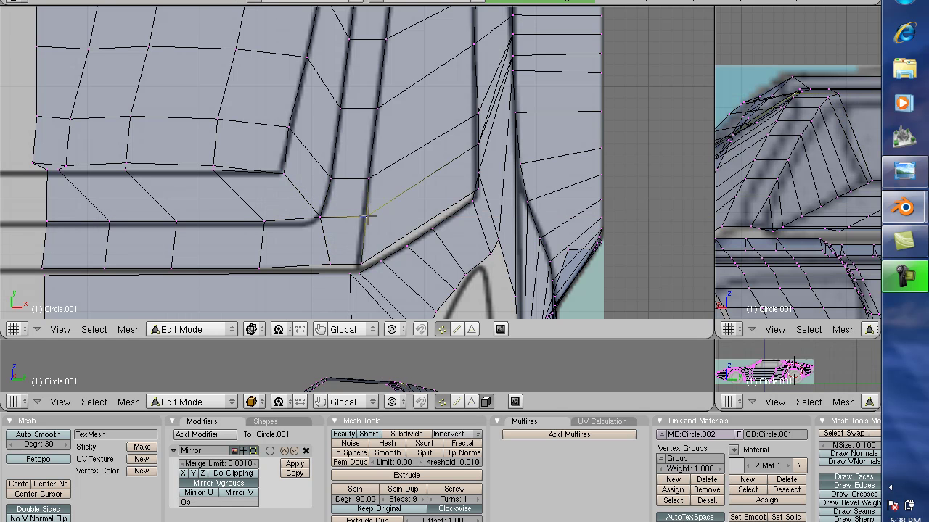
key("g")
key("x")
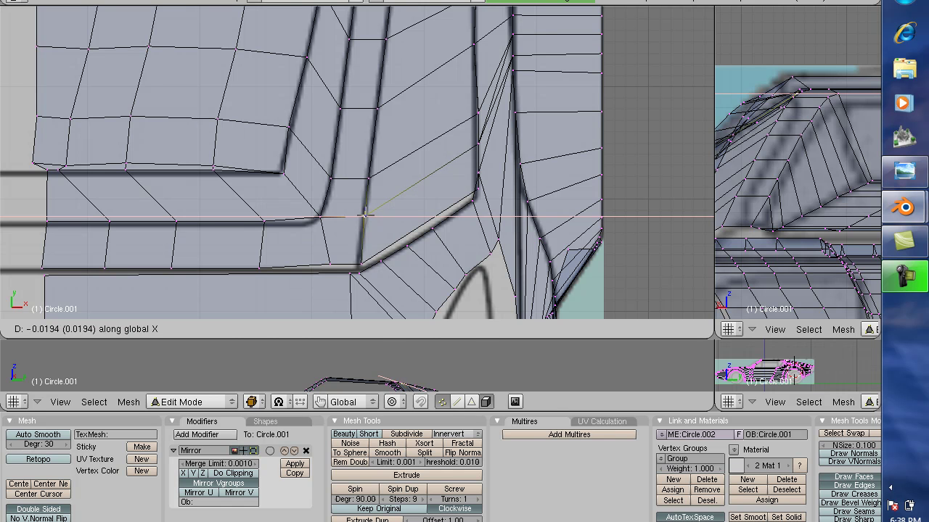
left_click(365, 214)
Shift the two lower-edge vertices along X and then Y to meet the blueprint's bend
right_click(329, 264)
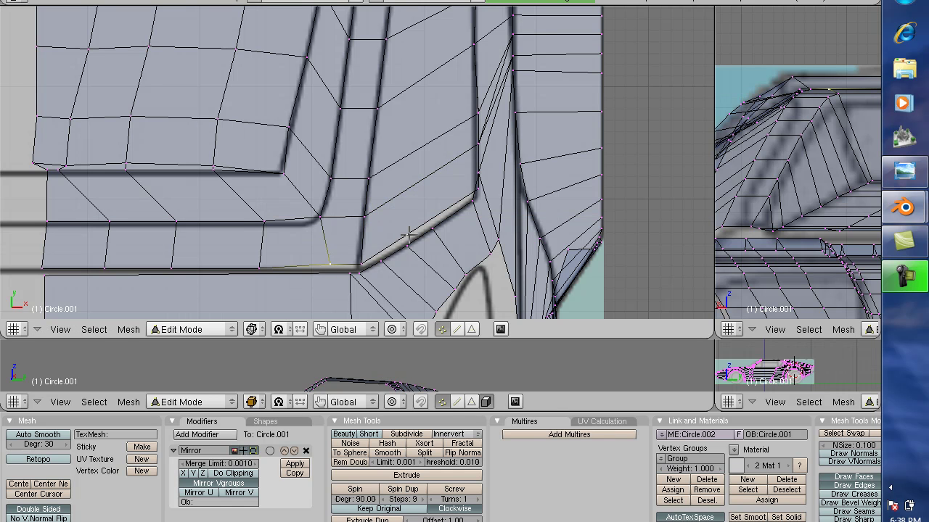
key("g")
key("x")
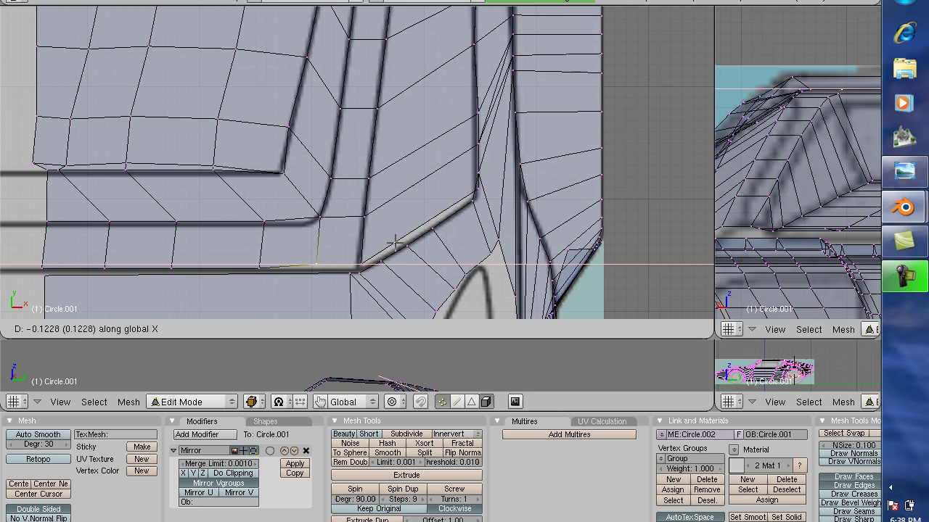
left_click(395, 242)
key("g")
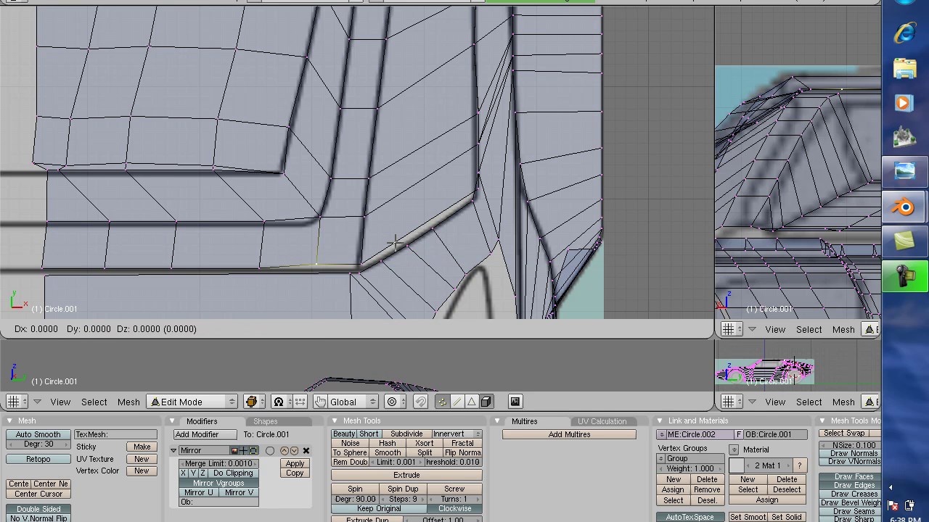
key("y")
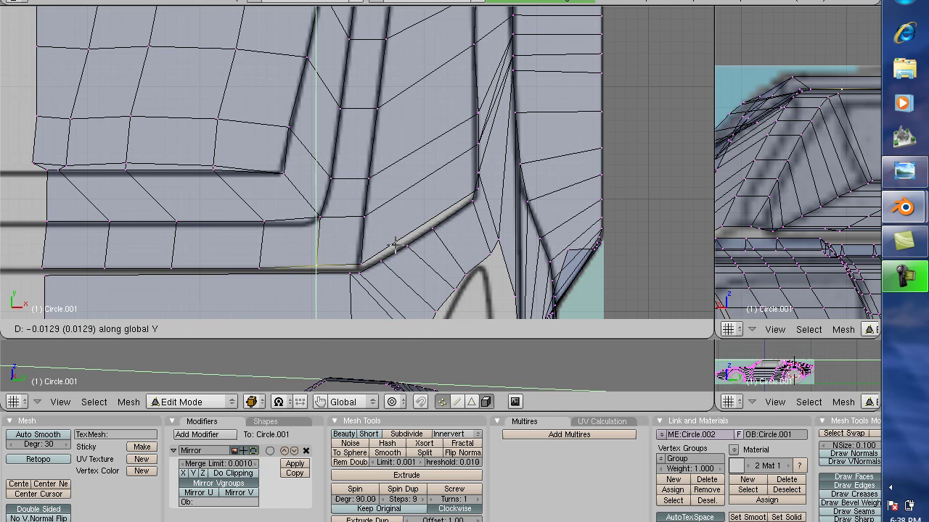
left_click(397, 249)
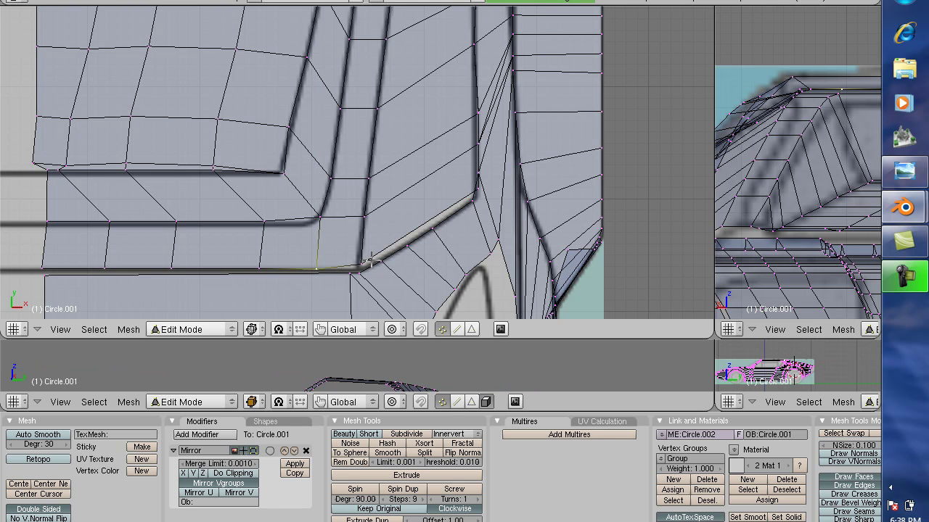
right_click(363, 265)
key("g")
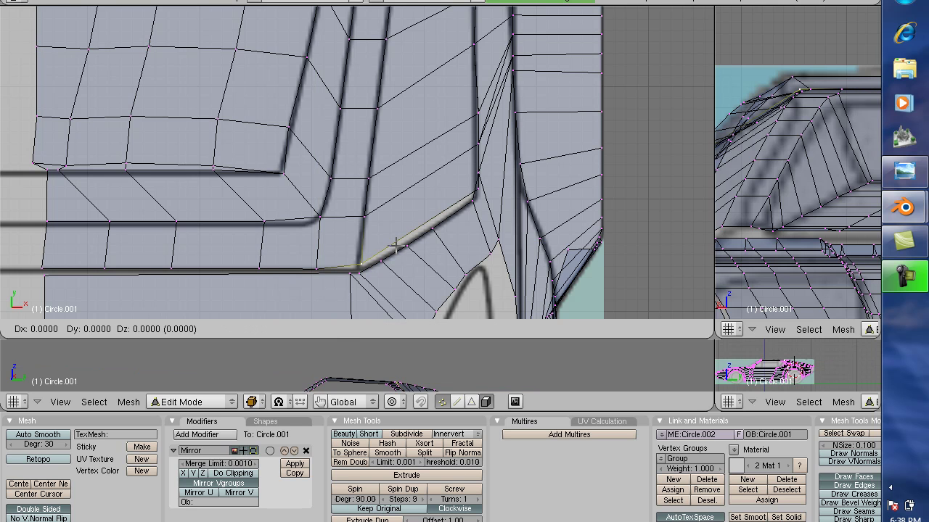
key("x")
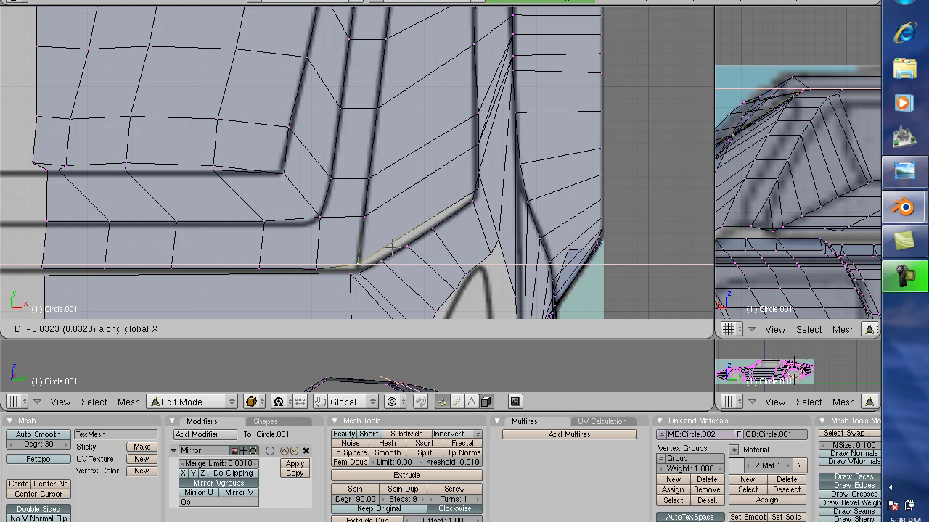
left_click(393, 248)
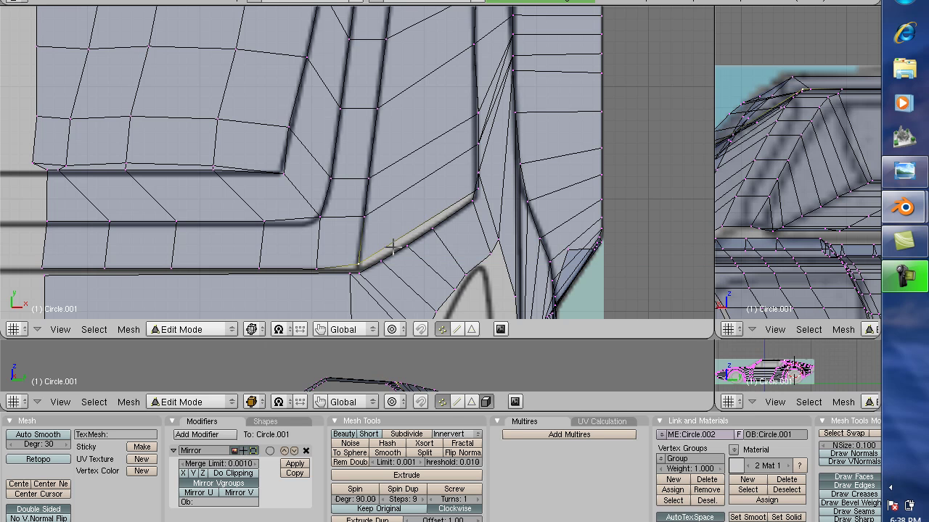
key("g")
key("y")
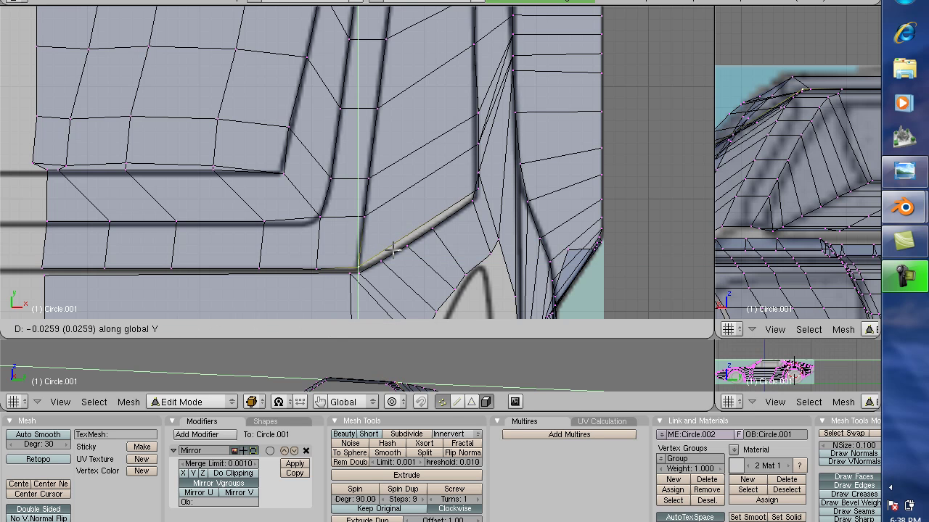
left_click(392, 247)
scroll(402, 236, "up", 1)
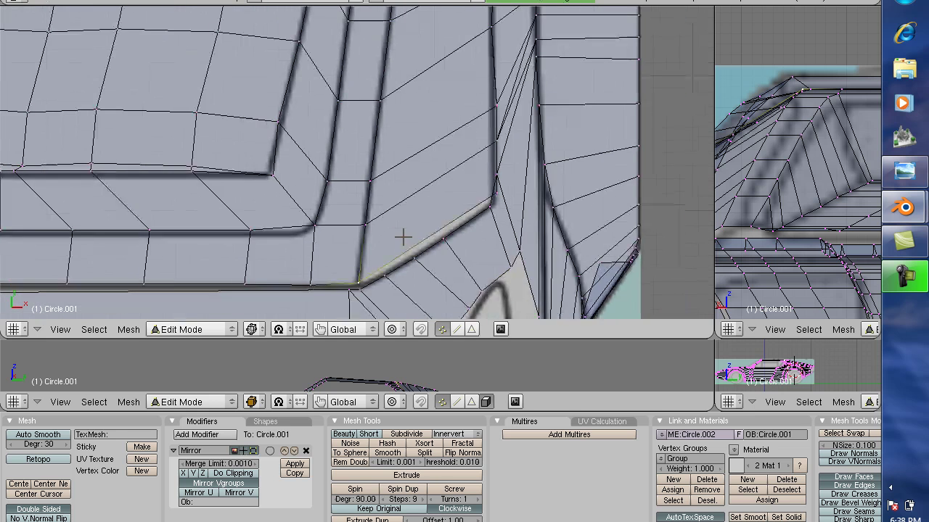
scroll(403, 236, "down", 6)
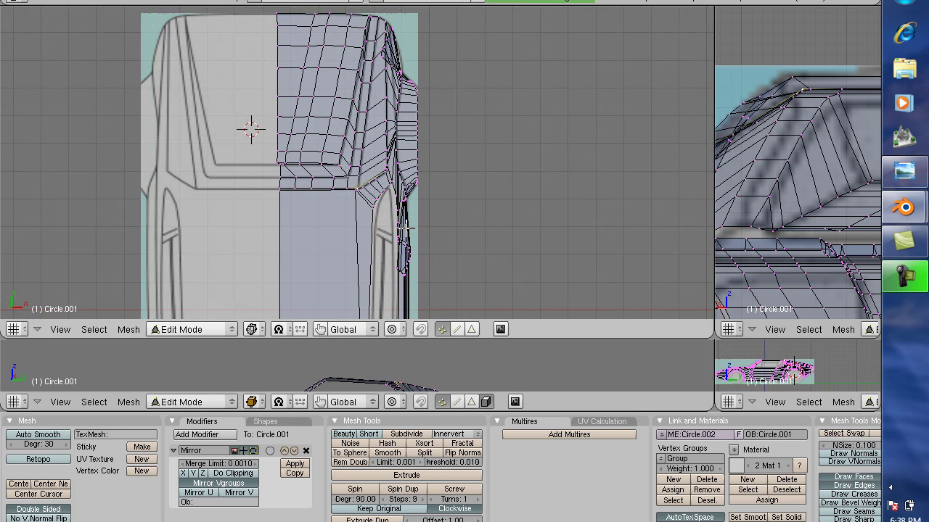
scroll(407, 227, "up", 1)
scroll(407, 227, "down", 1)
right_click(389, 69)
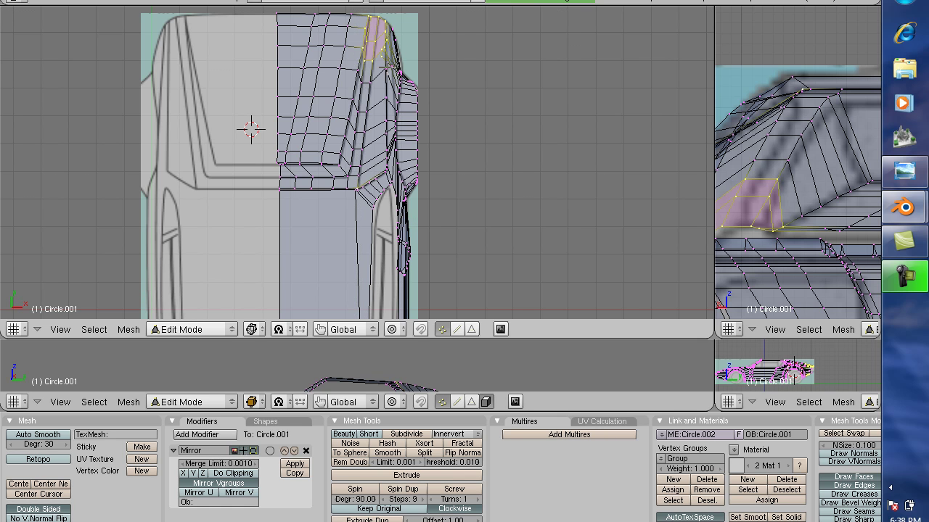
left_click(433, 33)
key("a")
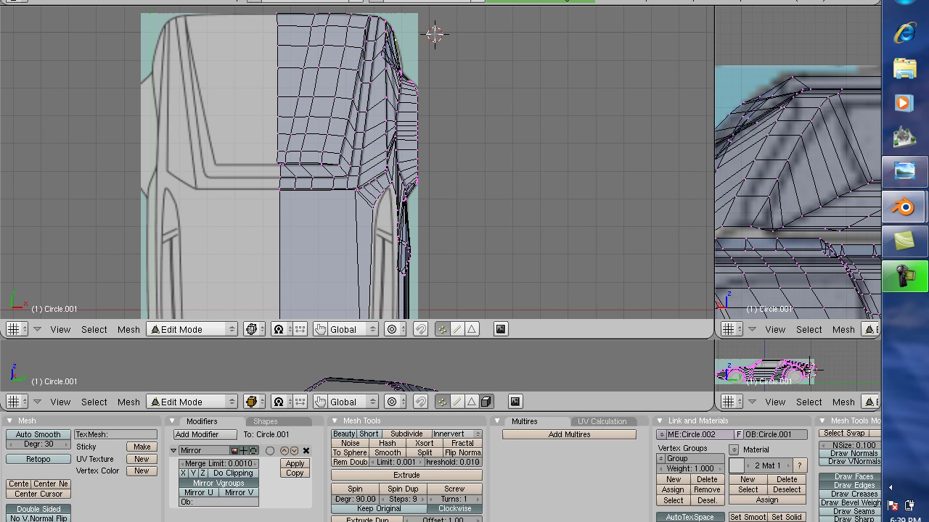
left_click(625, 122)
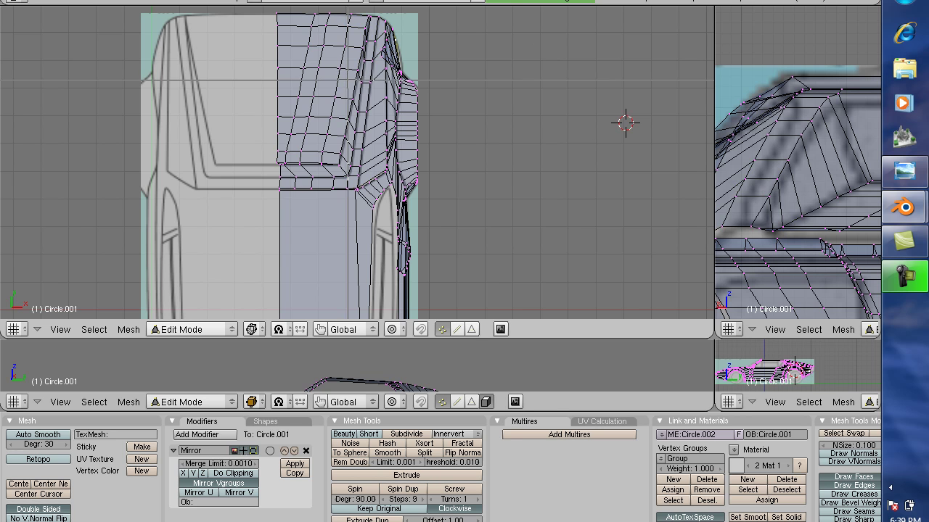
key("b")
Zoom onto the car's top-right corner and slide two top-edge vertices onto the blueprint curve
left_click_drag(351, 10, 408, 71)
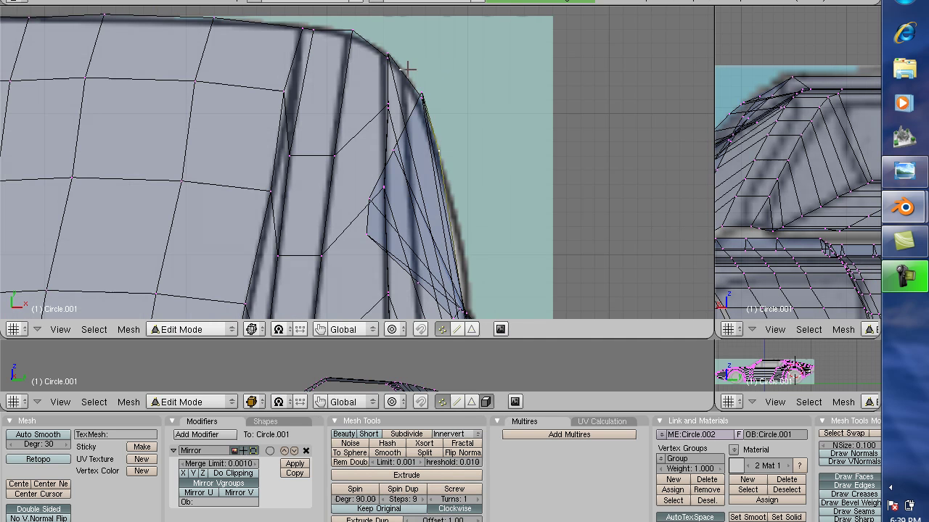
right_click(305, 29)
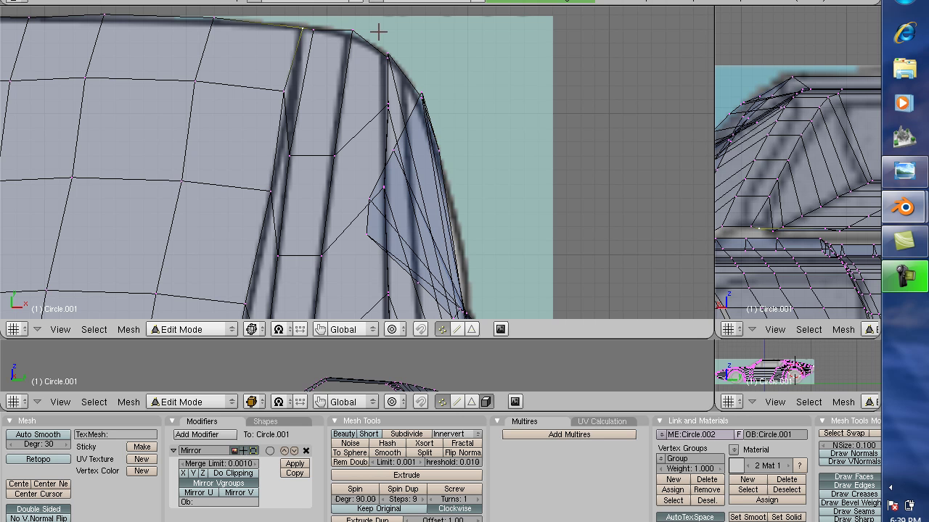
key("g")
key("x")
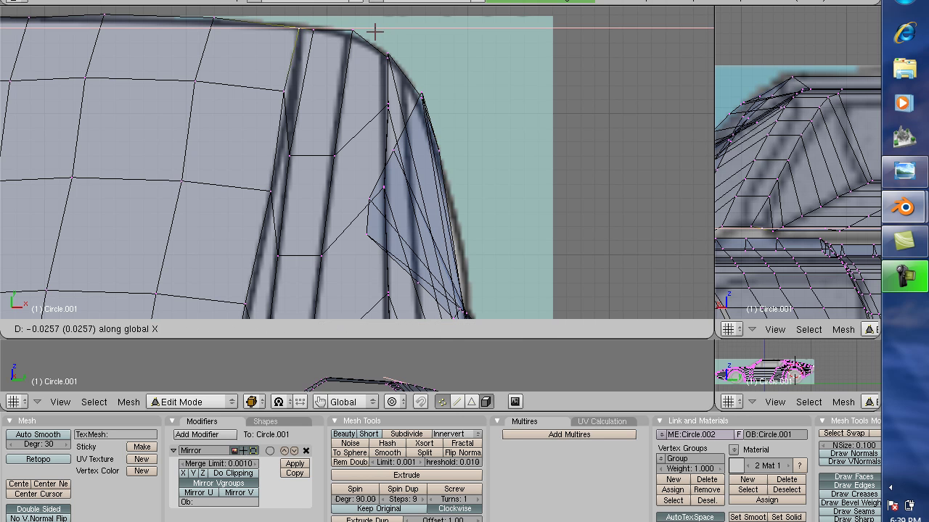
left_click(374, 32)
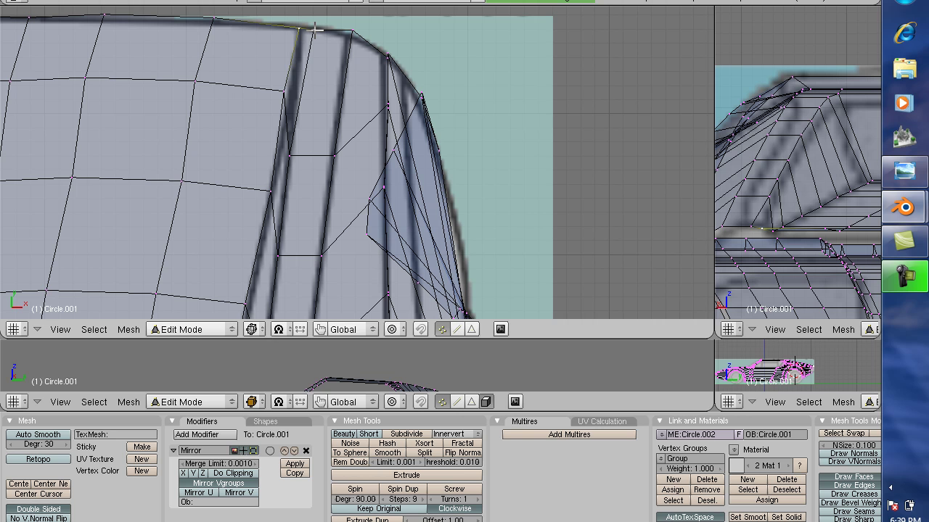
key("g")
key("x")
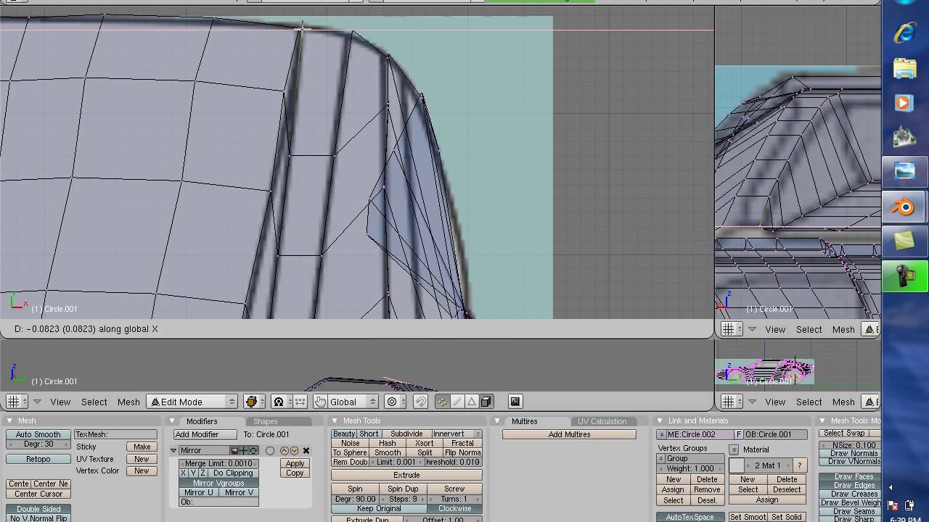
left_click(301, 30)
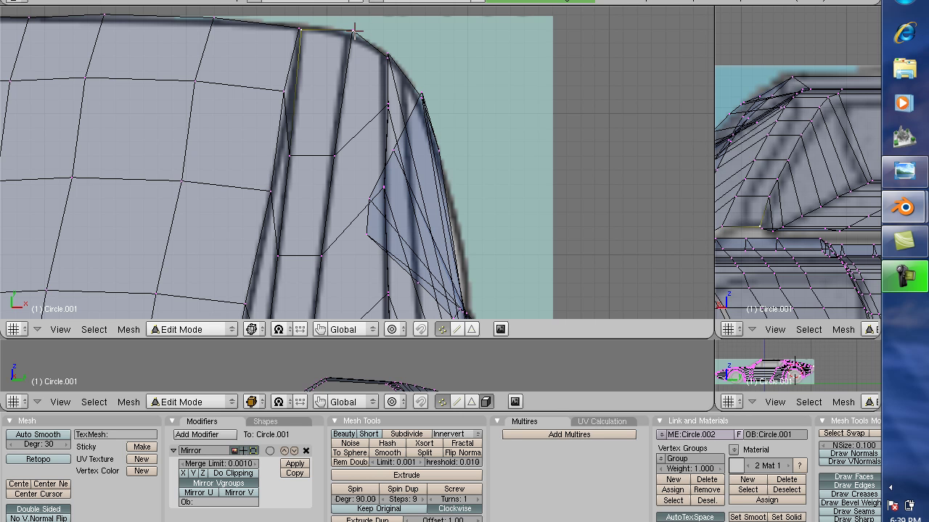
right_click(354, 30)
key("g")
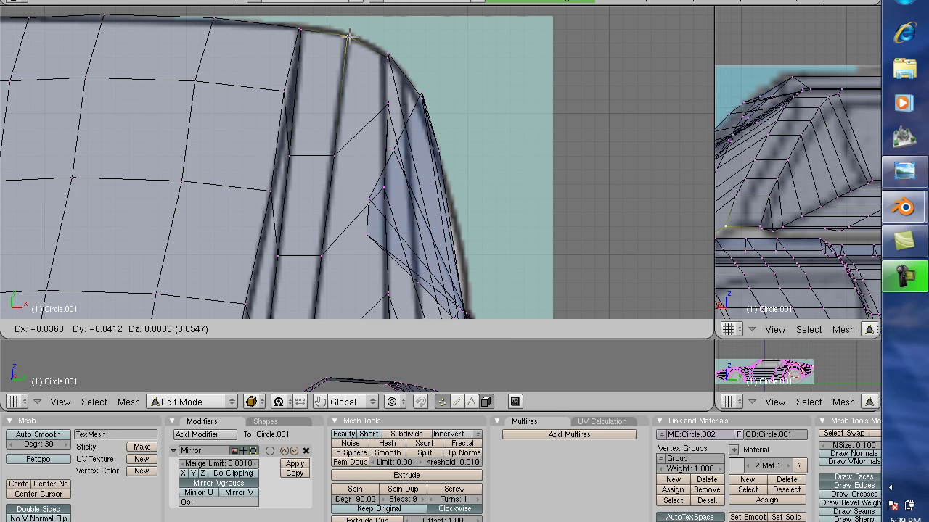
left_click(347, 36)
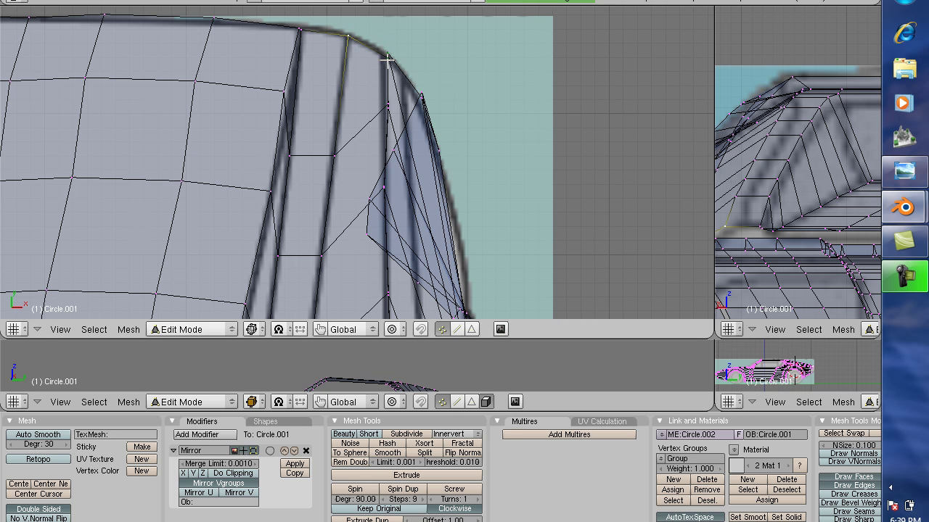
Move the rounded-corner, lower-curve and inner side-panel vertices onto the blueprint outline
right_click(417, 58)
key("g")
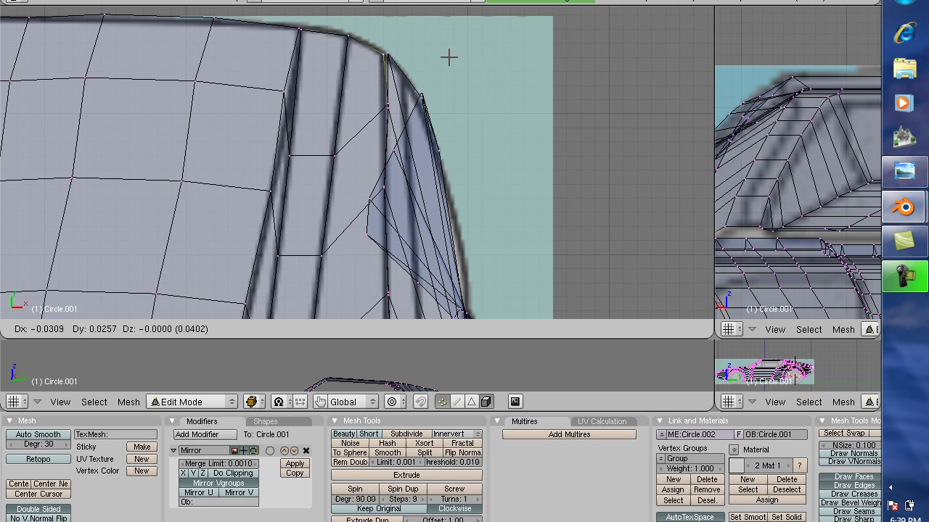
left_click(448, 56)
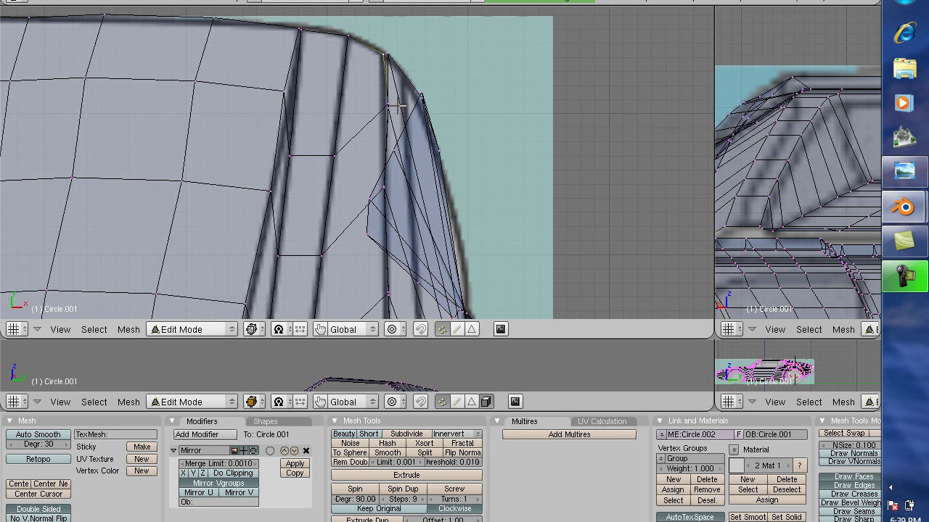
right_click(398, 106)
key("g")
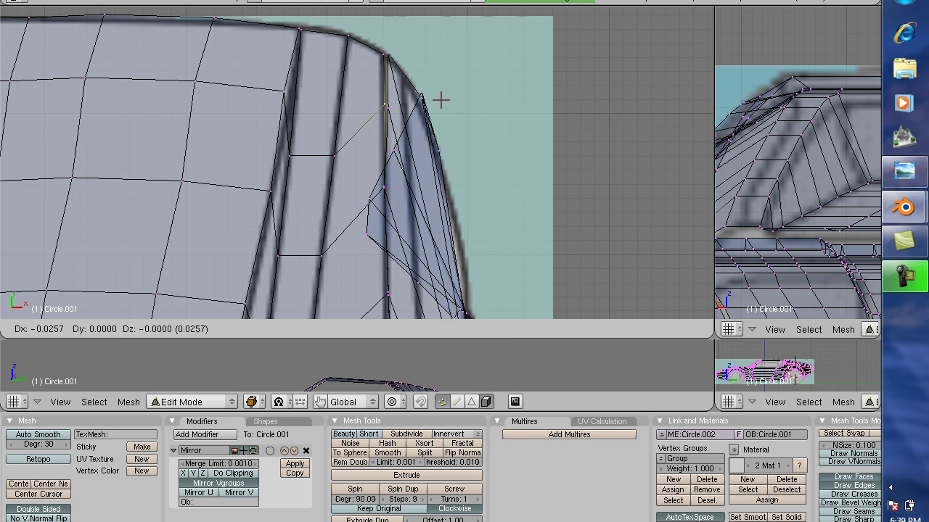
left_click(440, 100)
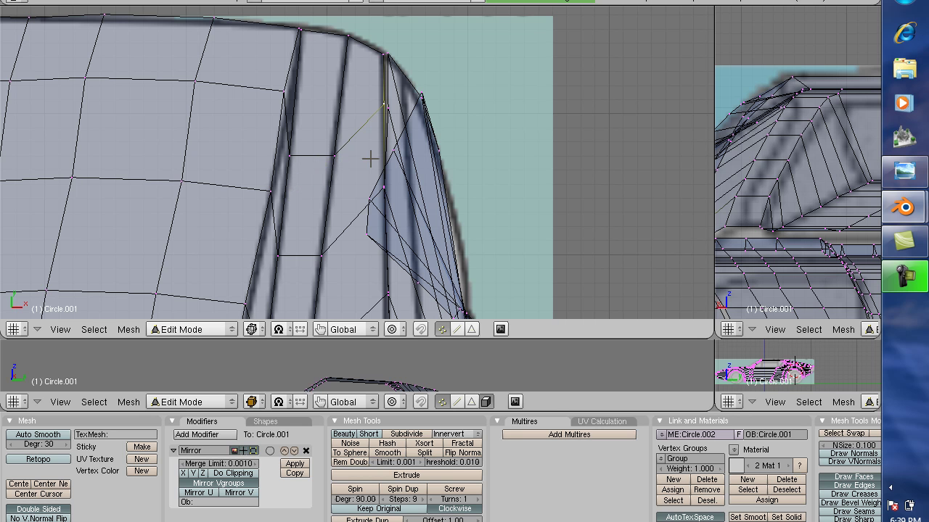
right_click(336, 155)
key("g")
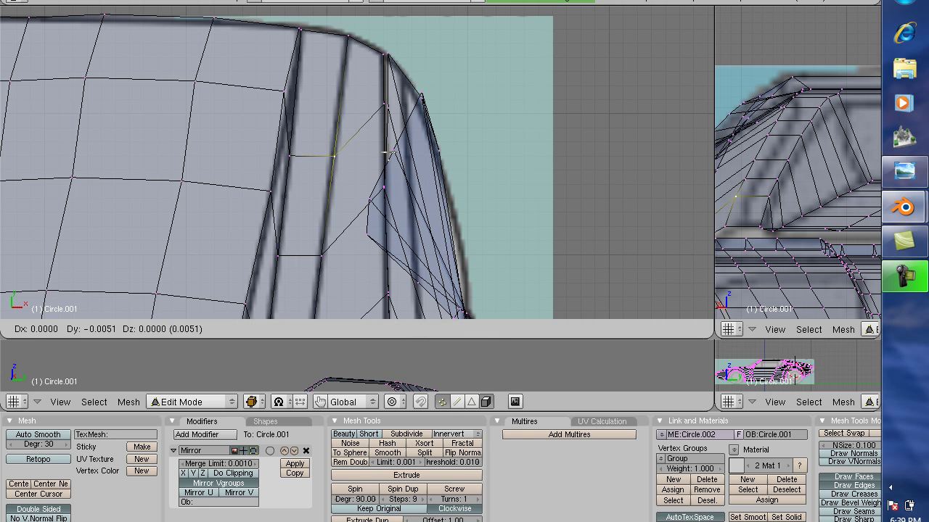
key("x")
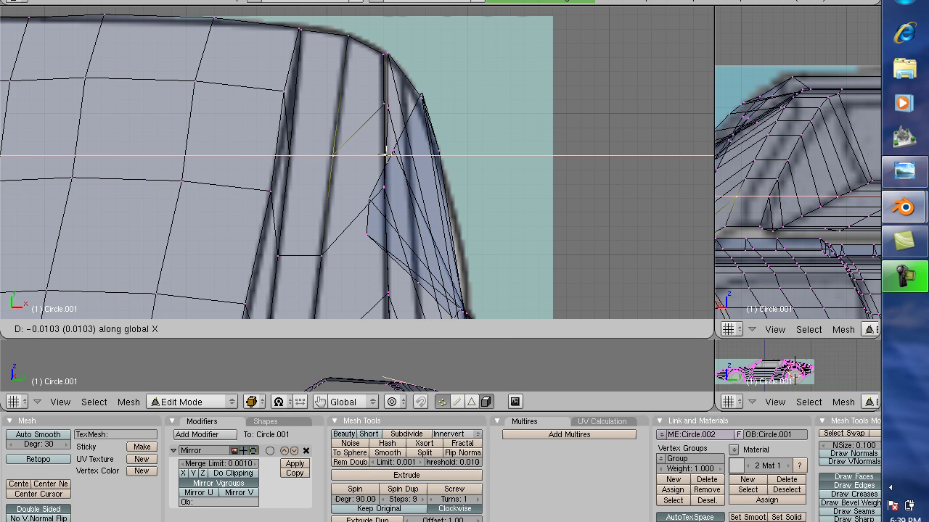
left_click(387, 154)
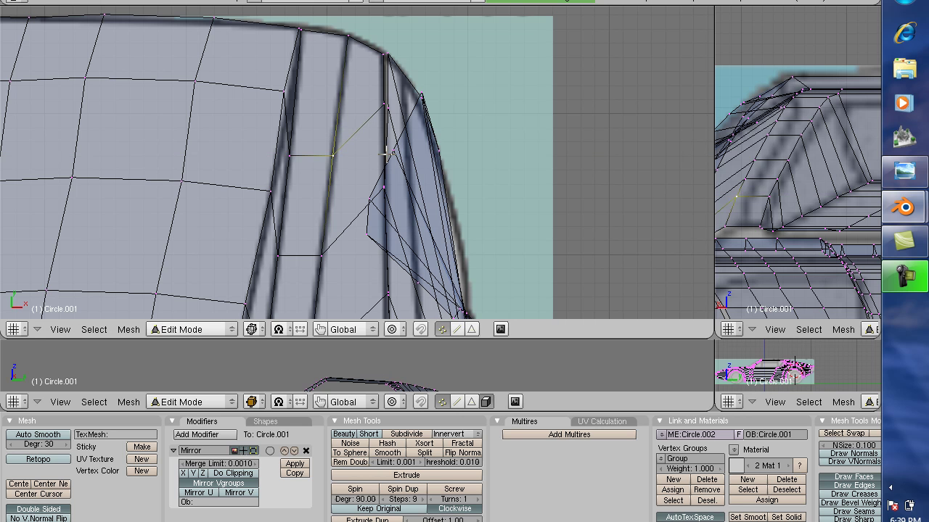
scroll(384, 154, "down", 6)
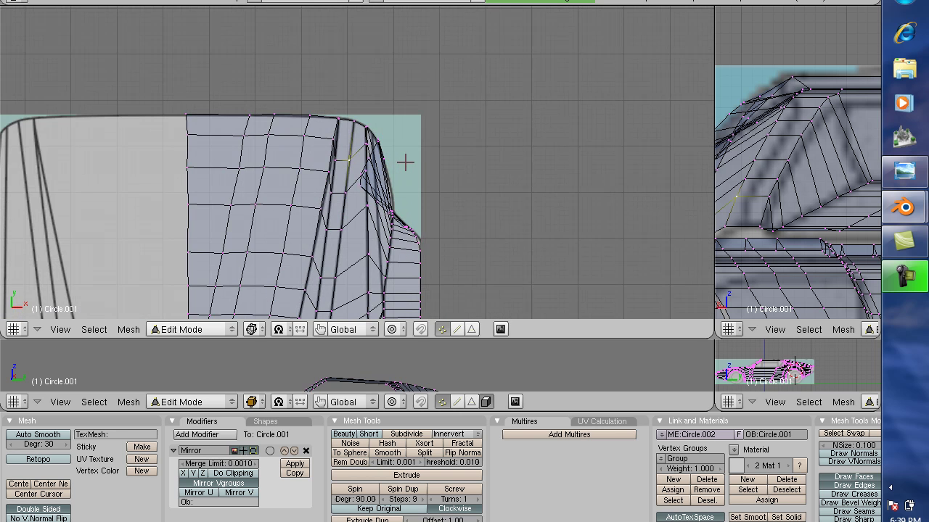
scroll(401, 161, "down", 1)
Preview the car body in Weight Paint, widen the perspective view, then return to Edit Mode
key("ctrl+Tab")
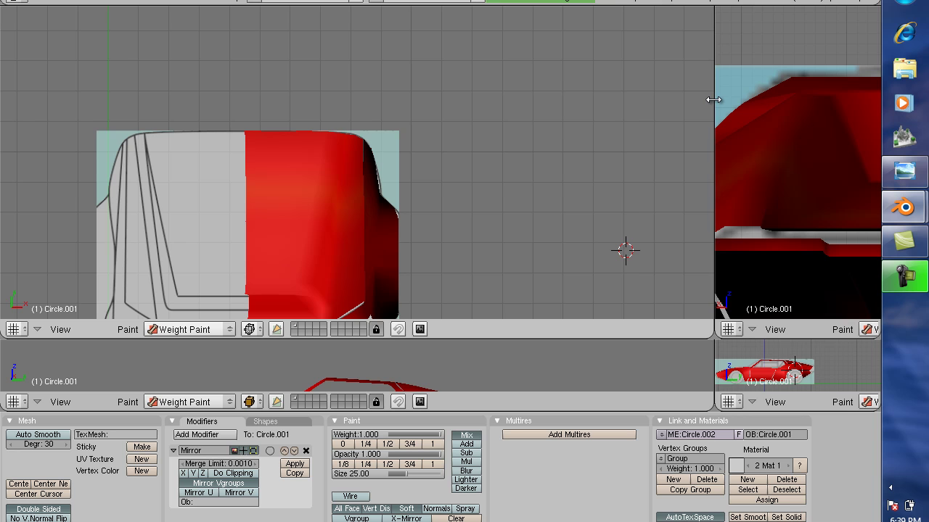
left_click_drag(713, 99, 439, 94)
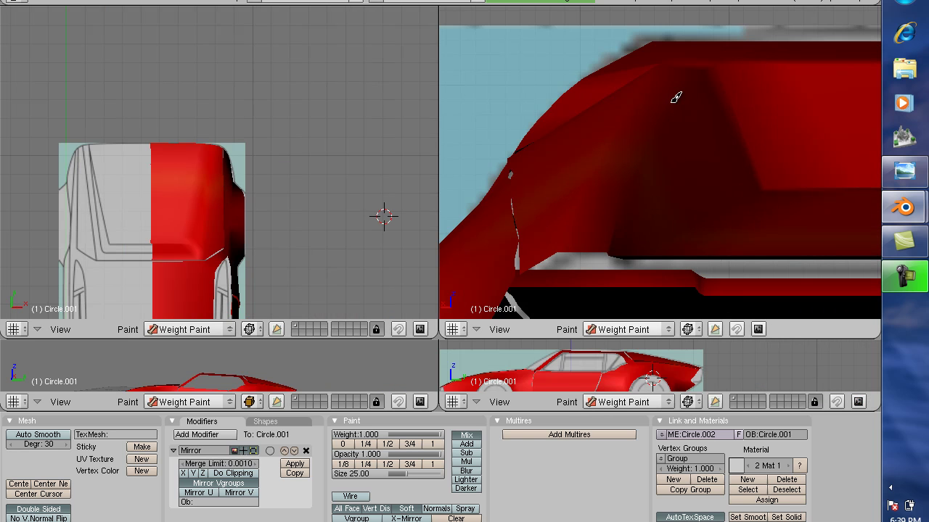
key("Tab")
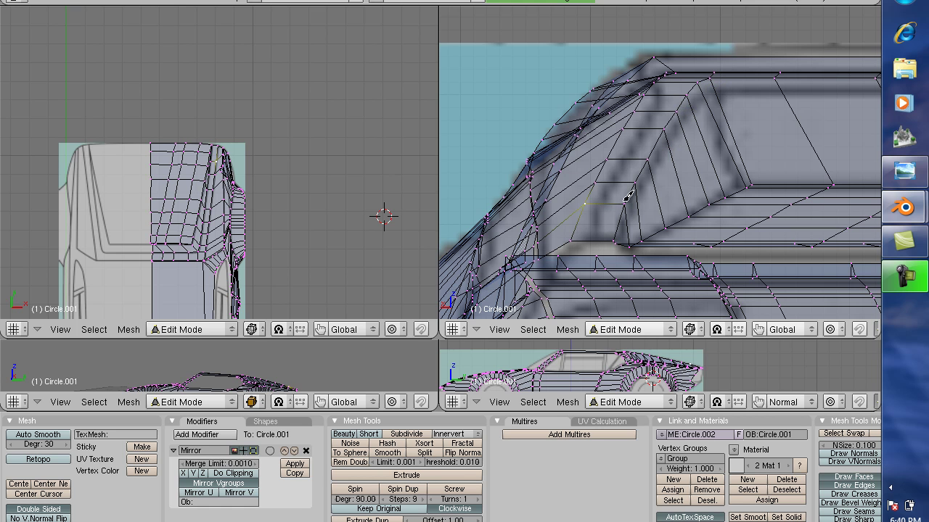
Toggle Weight Paint and back, then widen and heighten the top view so the car's rear fills it
key("ctrl+Tab")
key("Tab")
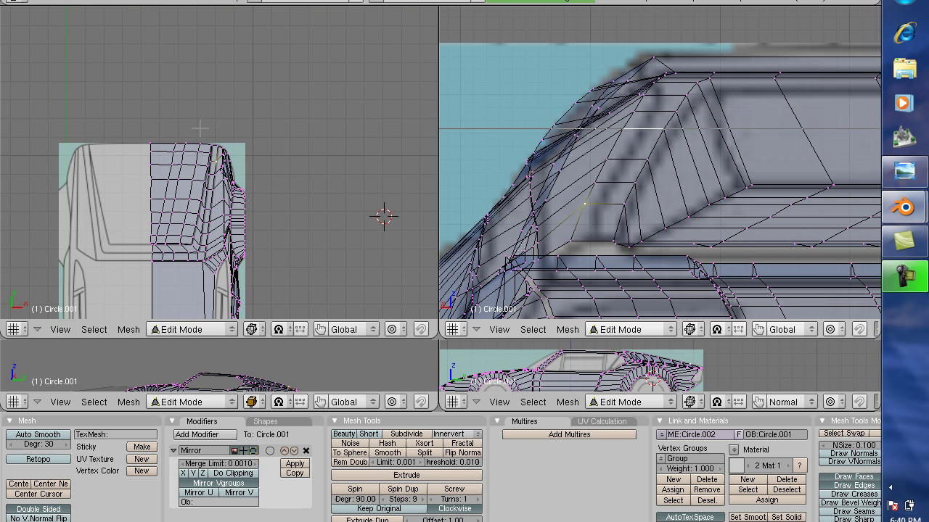
key("b")
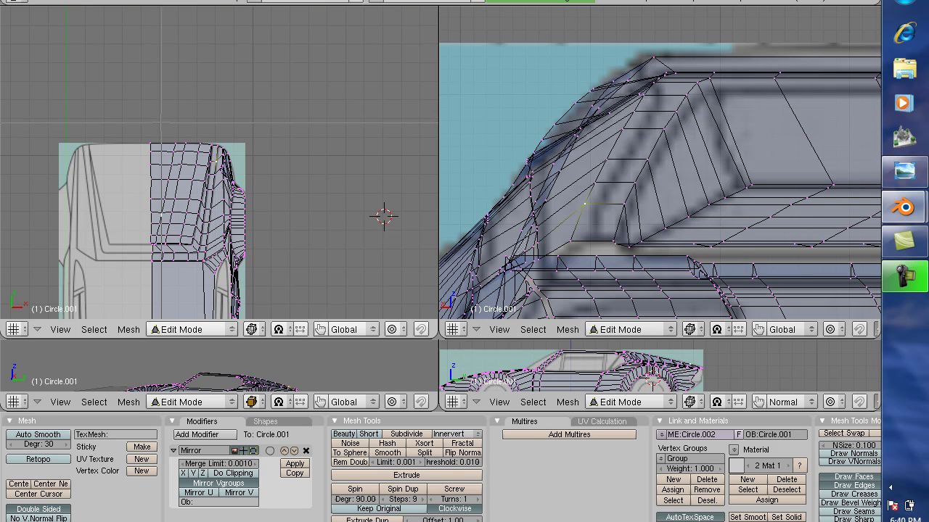
scroll(383, 211, "up", 3)
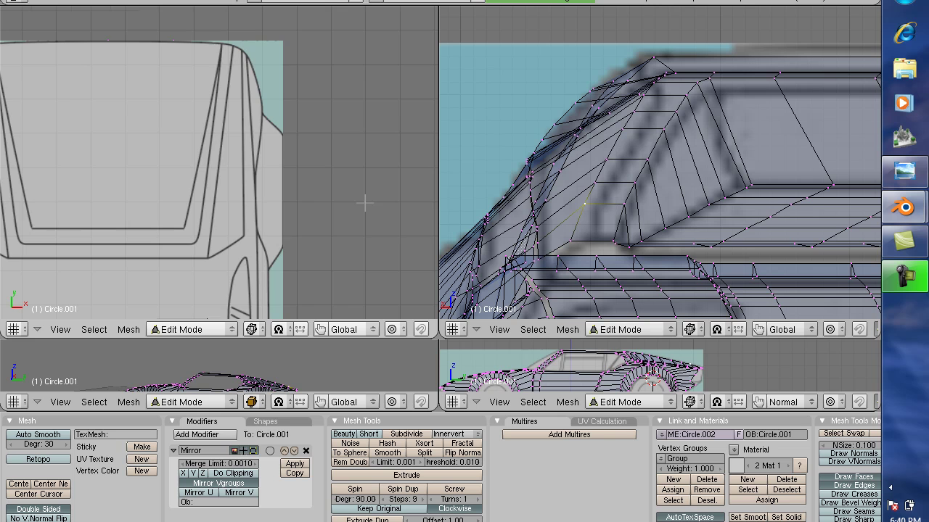
scroll(365, 203, "up", 2)
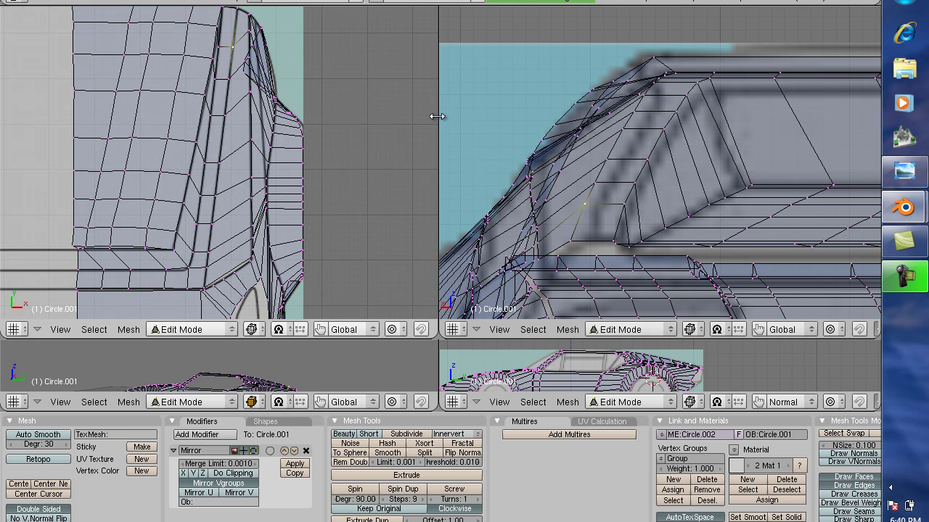
left_click_drag(436, 116, 821, 138)
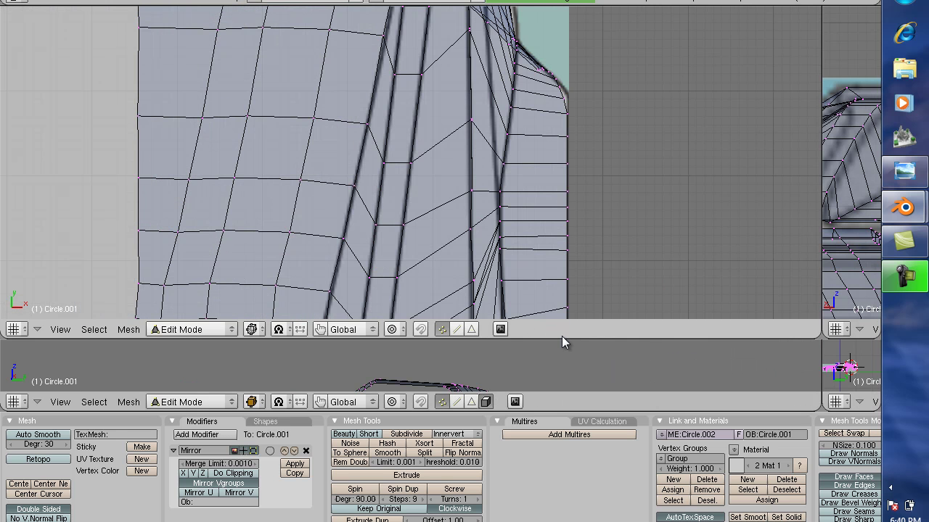
left_click_drag(562, 335, 565, 370)
scroll(586, 248, "down", 1)
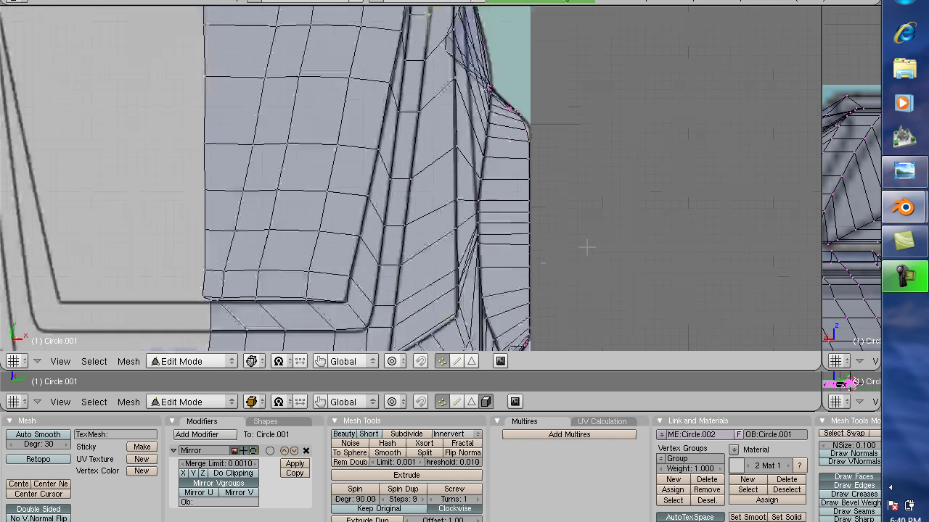
scroll(586, 249, "down", 1)
scroll(558, 240, "down", 1)
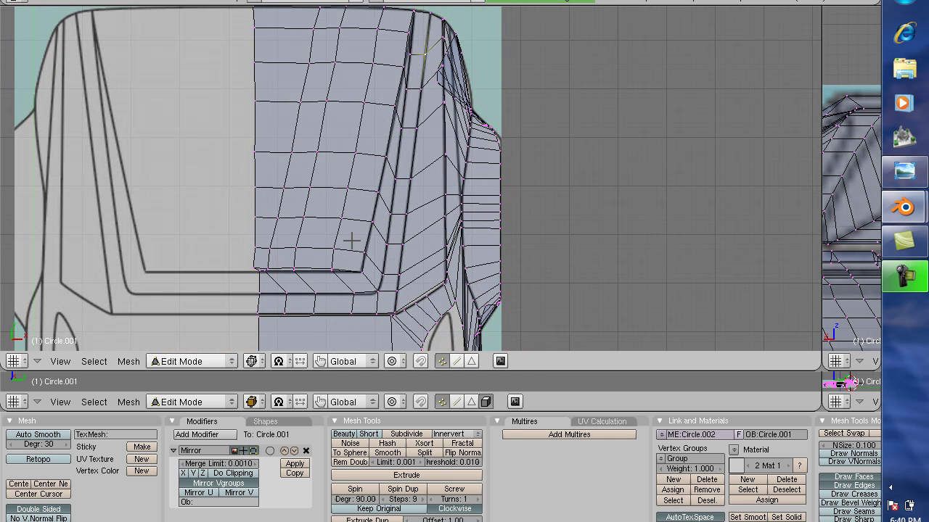
Zoom into the rear hatch corner, briefly check Weight Paint, and select the corner vertex
key("b")
mouse_move(318, 167)
left_mouse_down()
mouse_move(425, 258)
mouse_move(421, 286)
left_mouse_up()
key("ctrl+Tab")
key("ctrl+Tab")
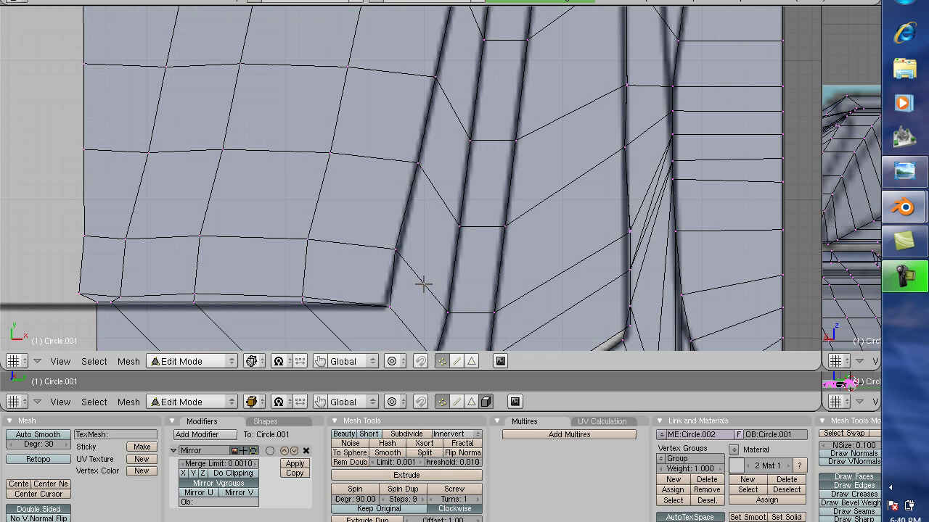
right_click(388, 307)
key("g")
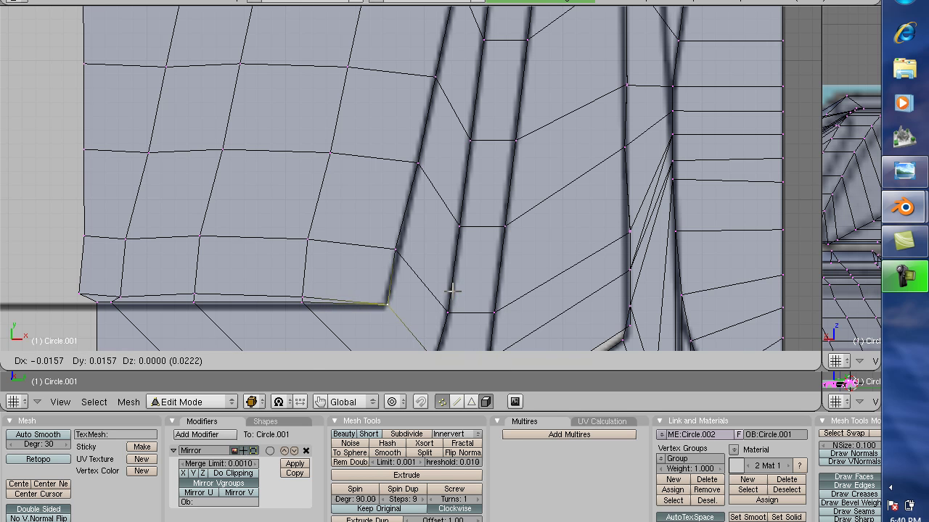
key("Escape")
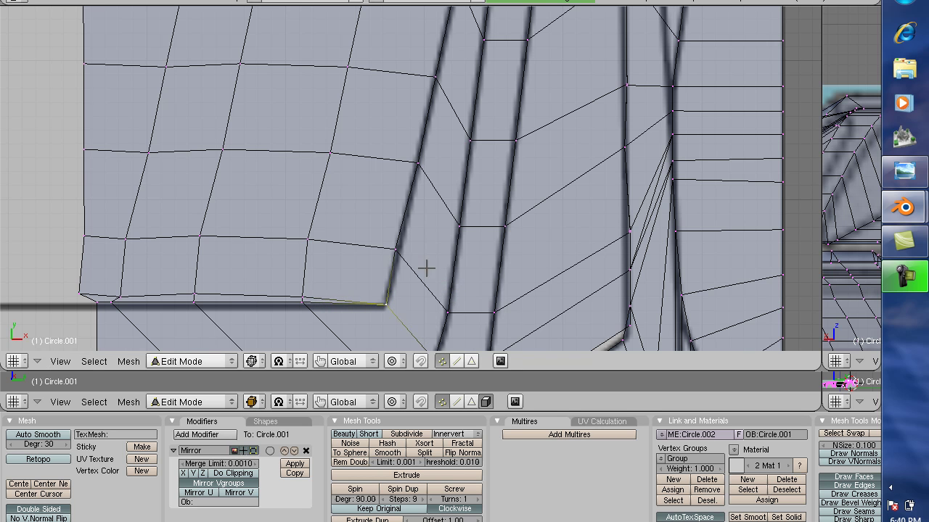
Move two hatch-edge vertices, including the upper one, onto the blueprint hatch line
right_click(393, 249)
key("g")
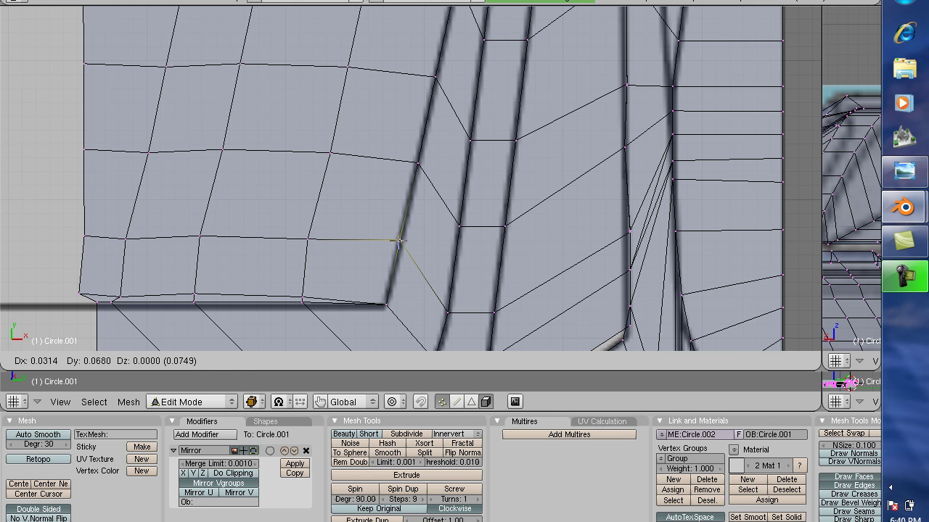
left_click(398, 241)
right_click(417, 164)
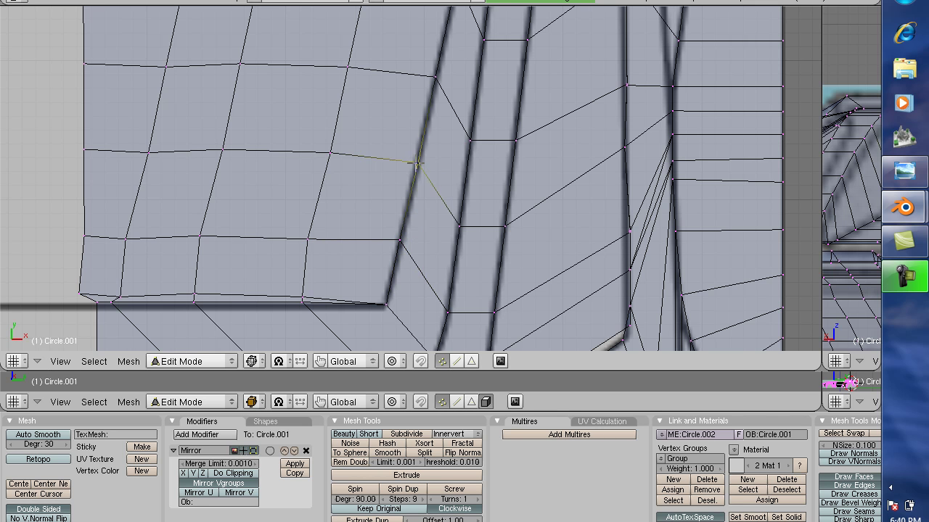
key("g")
key("x")
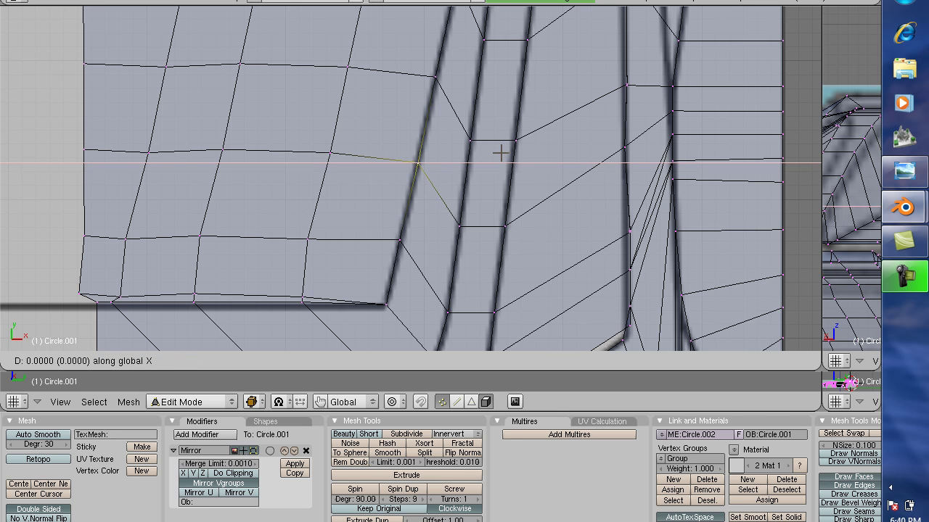
key("x")
key("x")
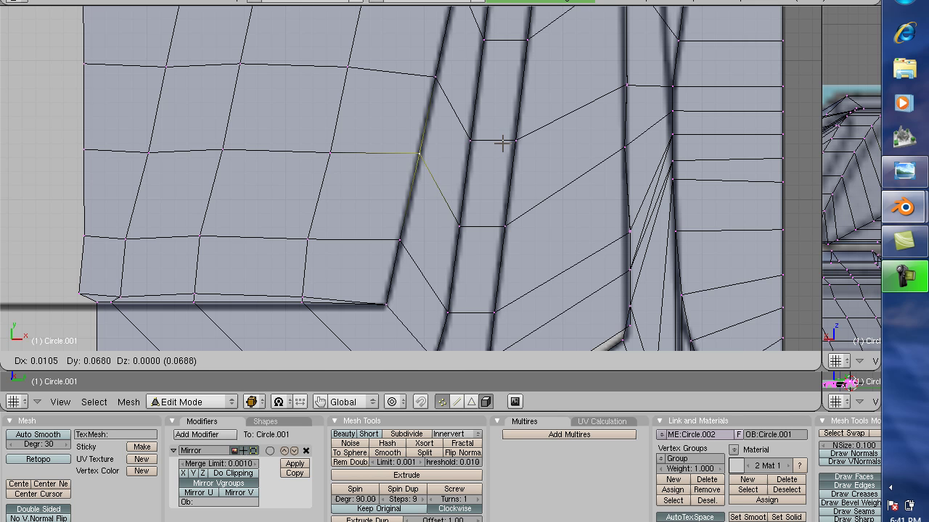
left_click(502, 142)
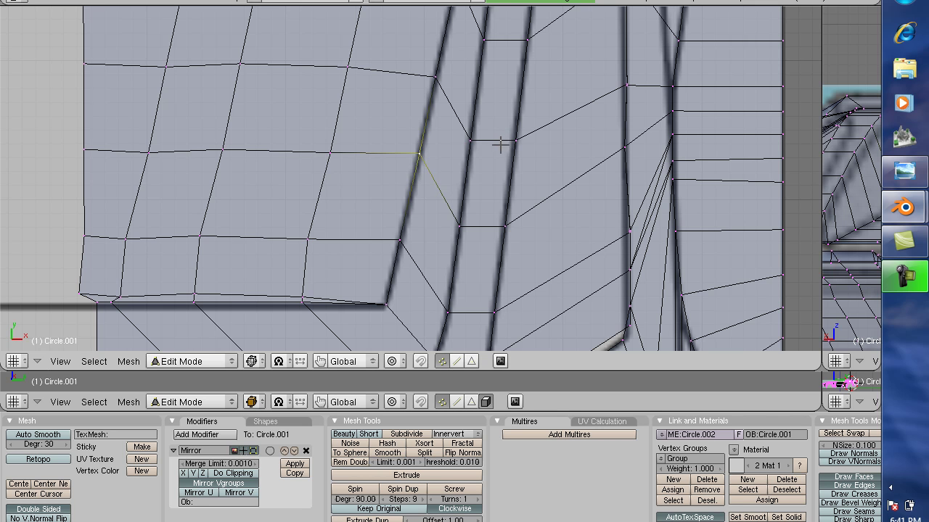
Slide the lower hatch-edge vertex along X onto the blueprint line, then zoom out
right_click(401, 237)
key("g")
key("x")
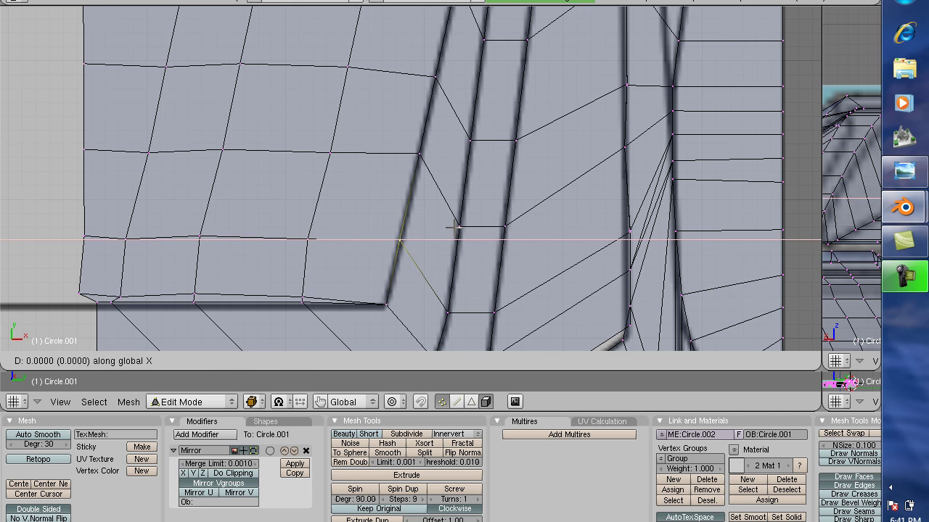
left_click(454, 228)
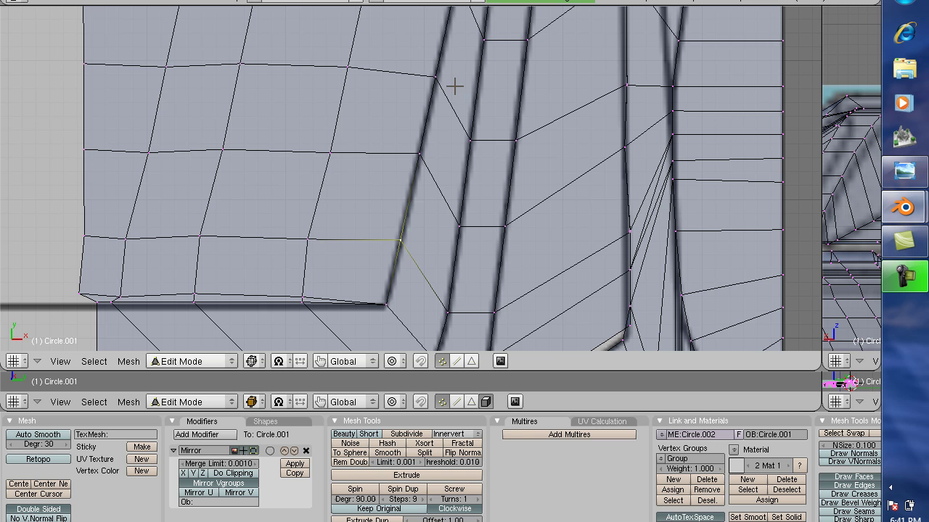
scroll(510, 78, "down", 5)
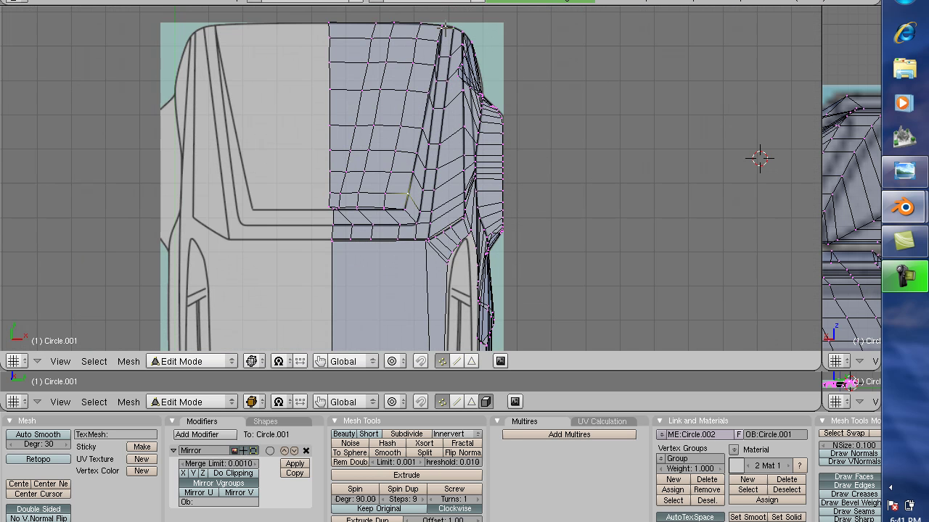
Zoom into the rear tail corner and briefly check the Weight Paint view
key("b")
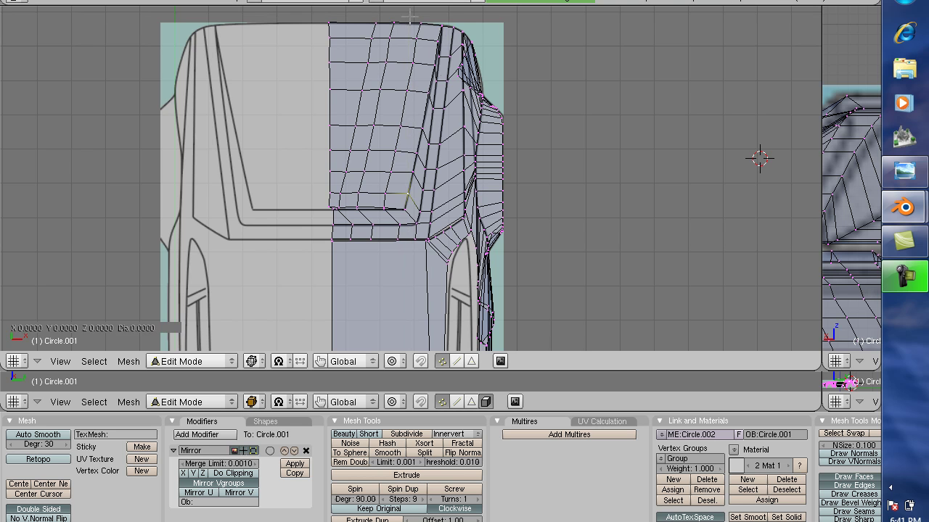
left_click_drag(409, 18, 480, 137)
key("ctrl+Tab")
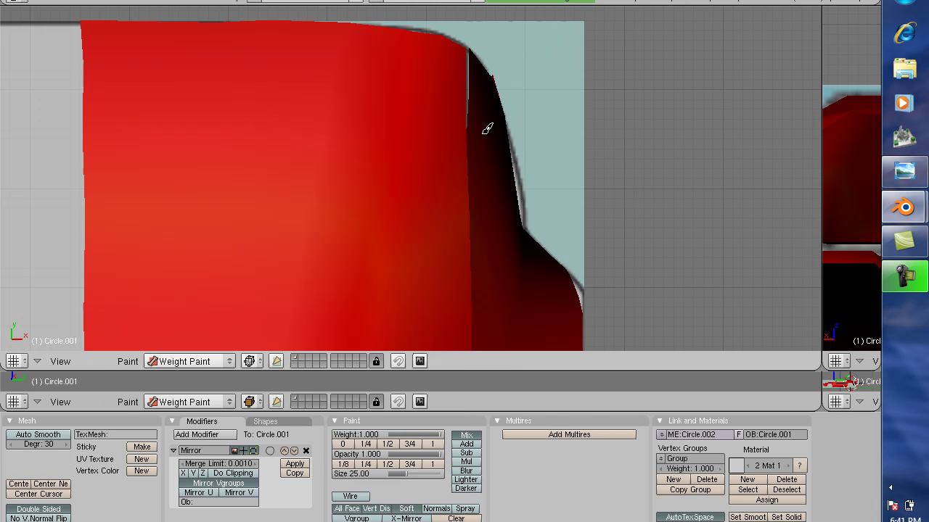
key("Tab")
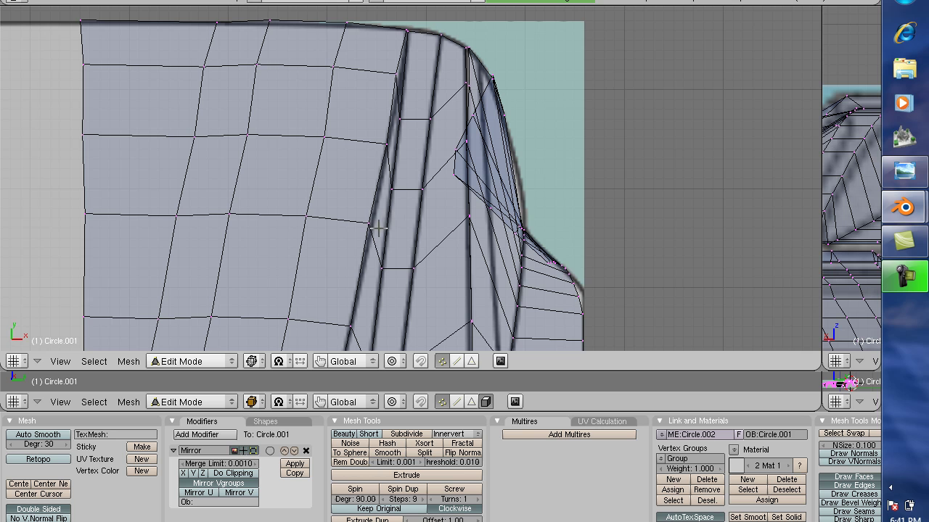
Slide two tail-edge vertices along X onto the blueprint line
right_click(369, 224)
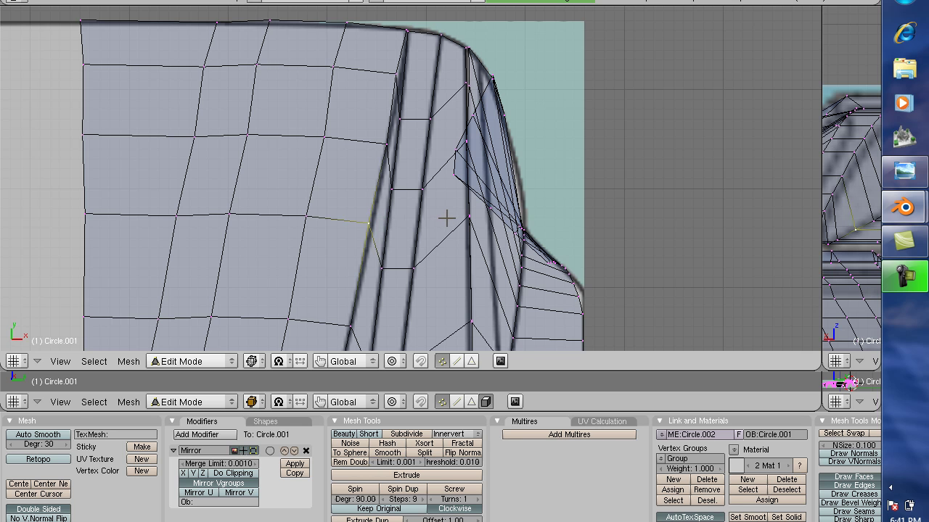
key("g")
key("x")
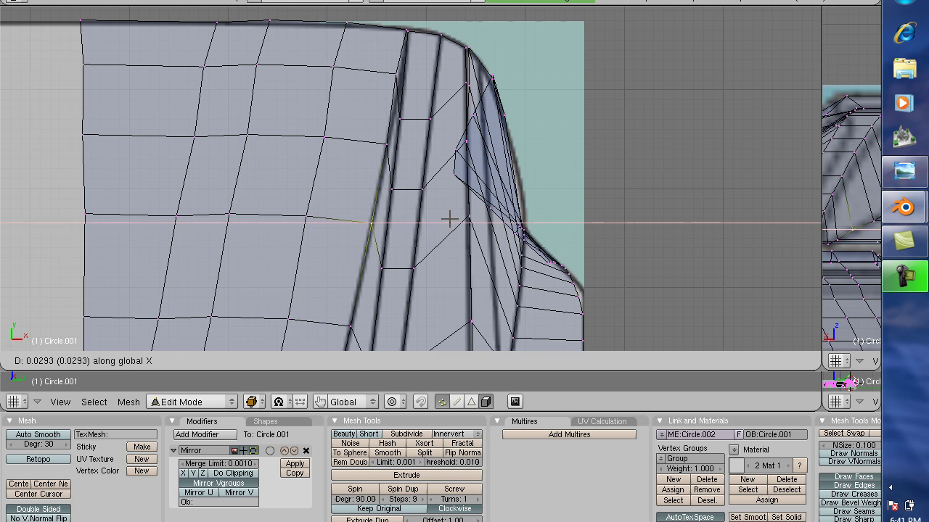
left_click(449, 219)
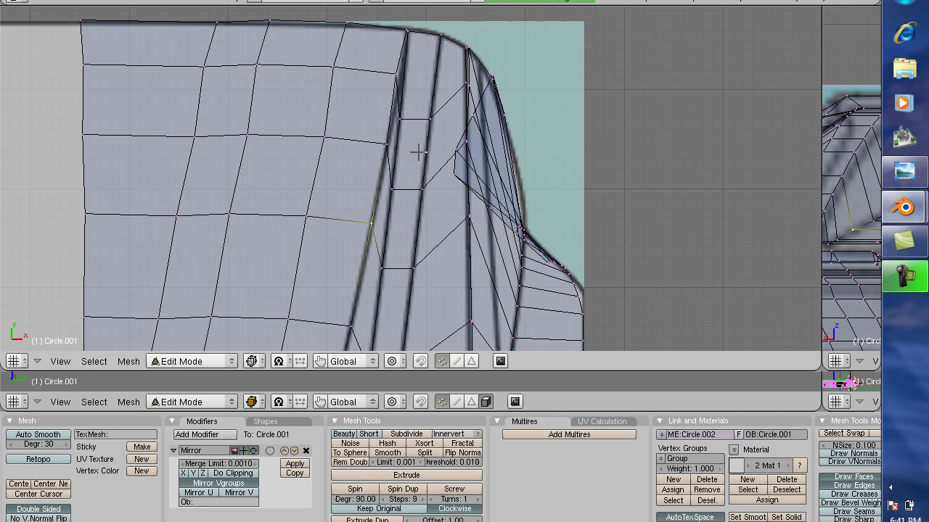
right_click(399, 74)
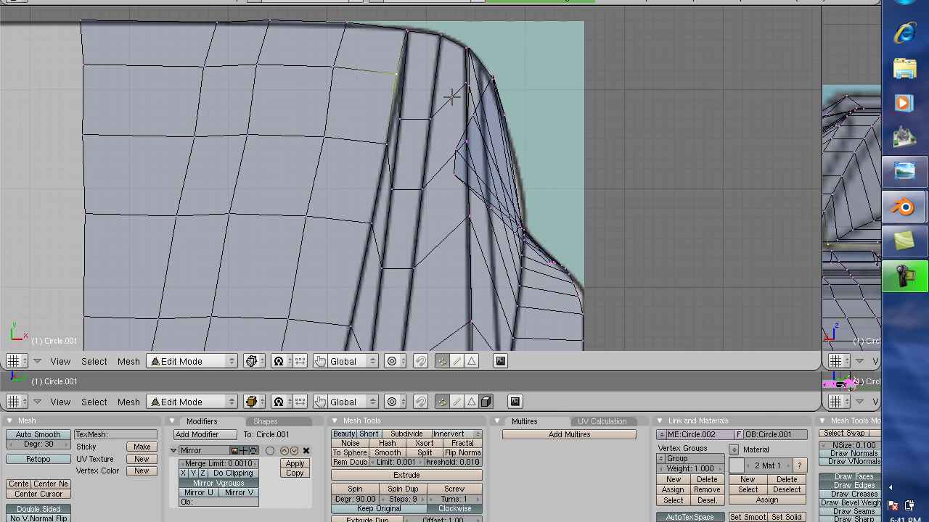
key("g")
key("x")
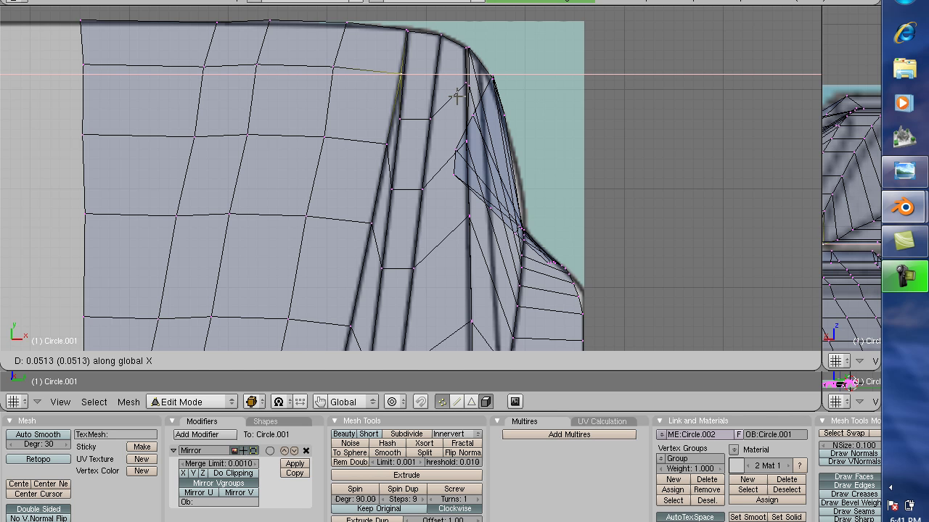
left_click(456, 95)
Move the top corner vertex and the next hatch-edge vertex along X onto the curve, then zoom out
right_click(409, 31)
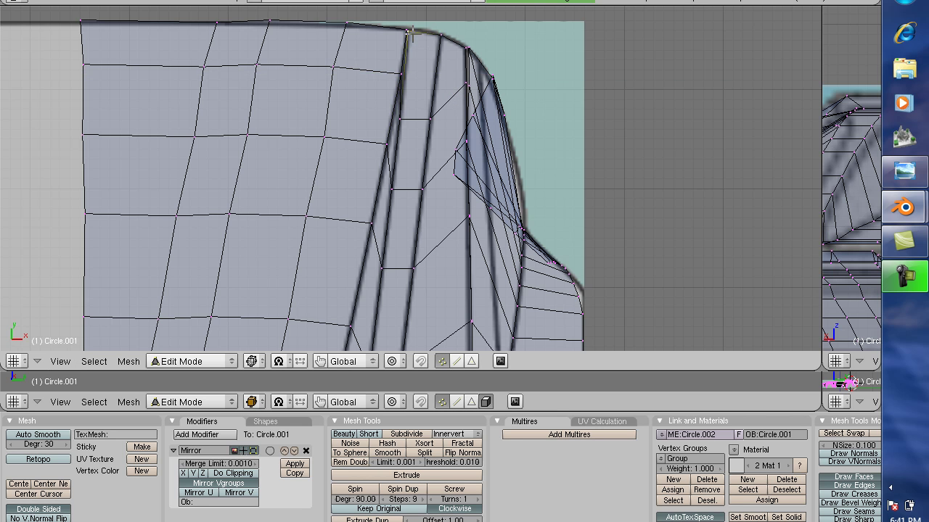
key("g")
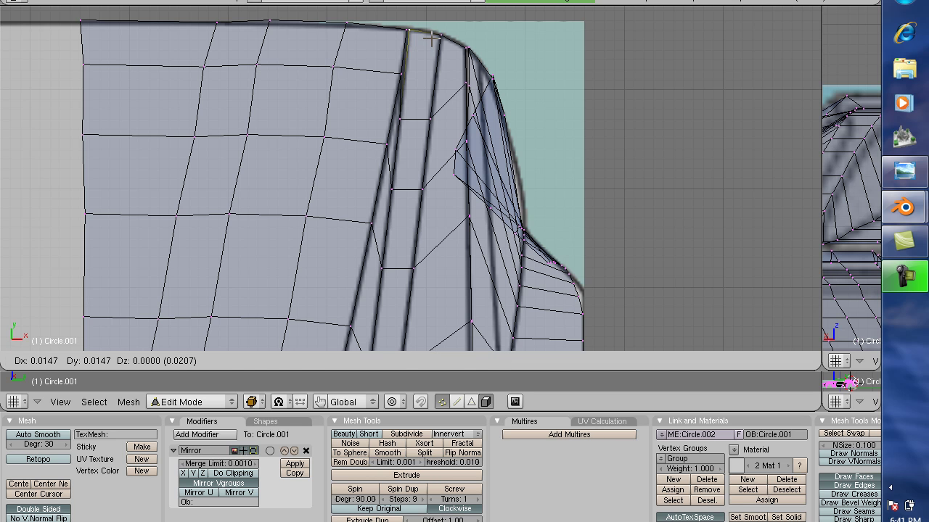
left_click(431, 40)
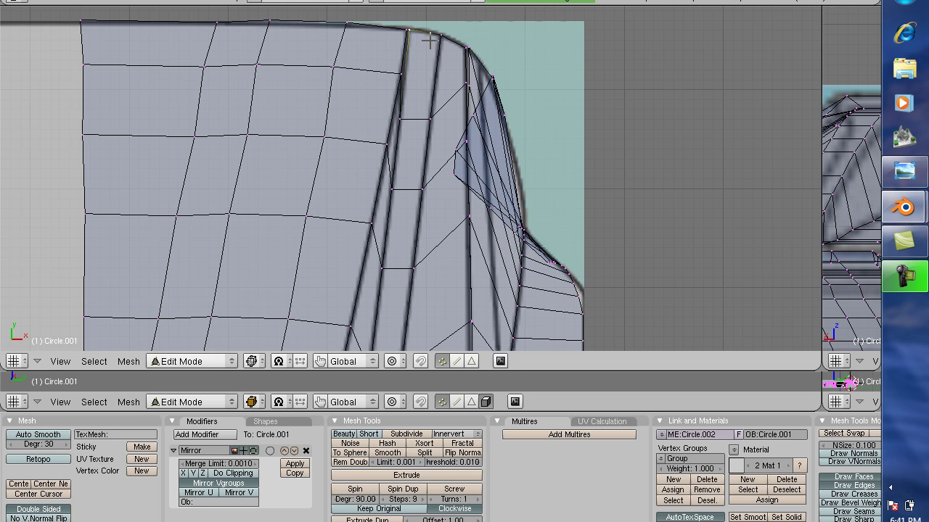
right_click(400, 72)
key("g")
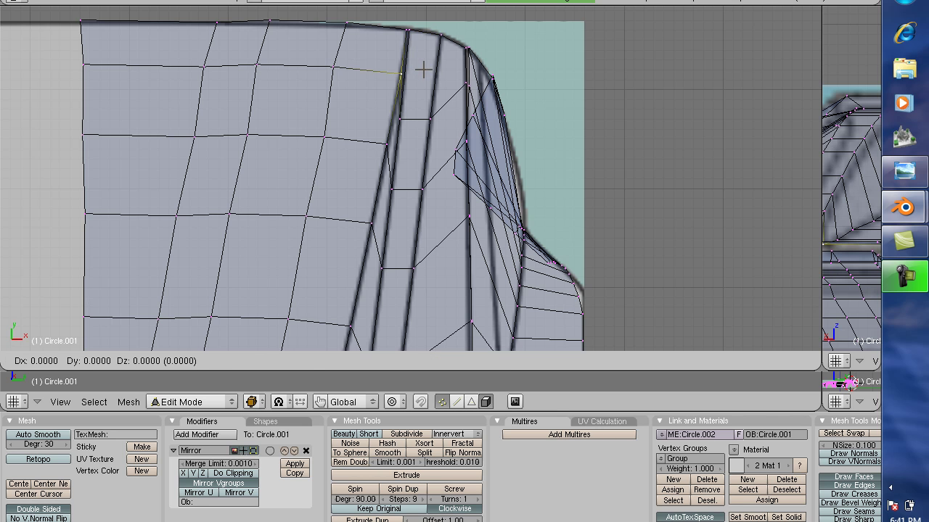
key("x")
left_click(422, 69)
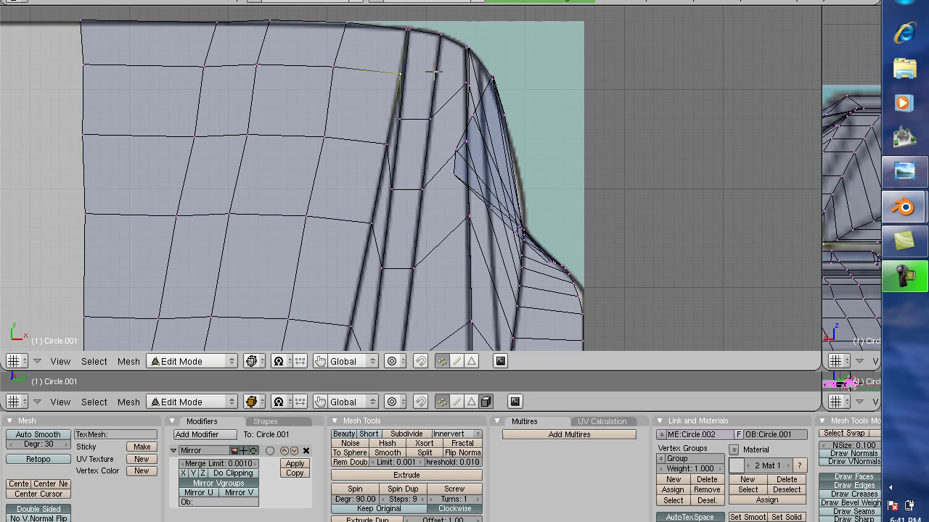
scroll(434, 73, "down", 4)
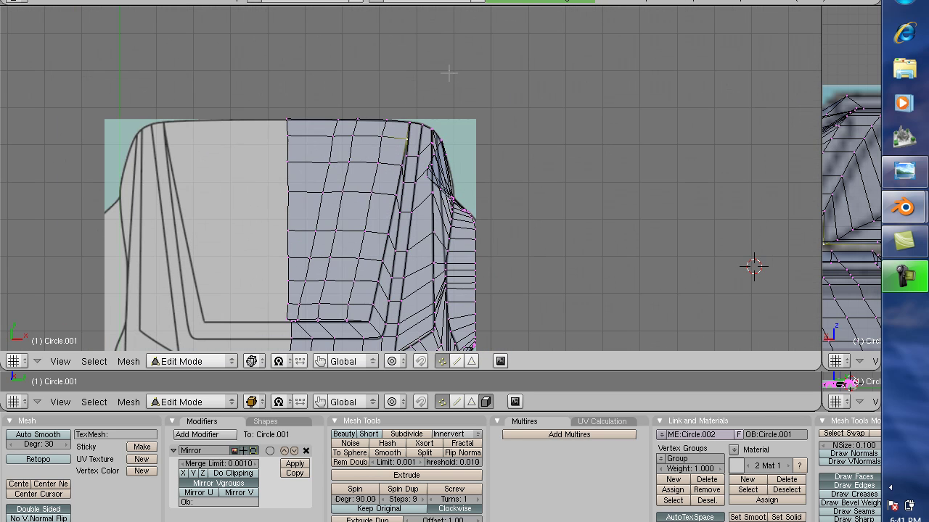
Show Circle.001 in red Weight Paint with the right 3D view enlarged to half the screen
key("ctrl+Tab")
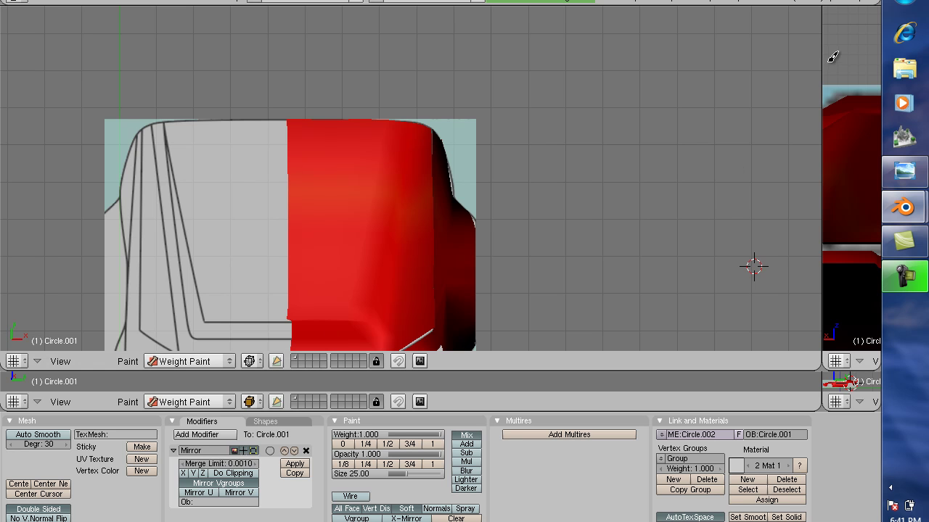
left_click_drag(822, 58, 438, 43)
scroll(684, 95, "down", 3)
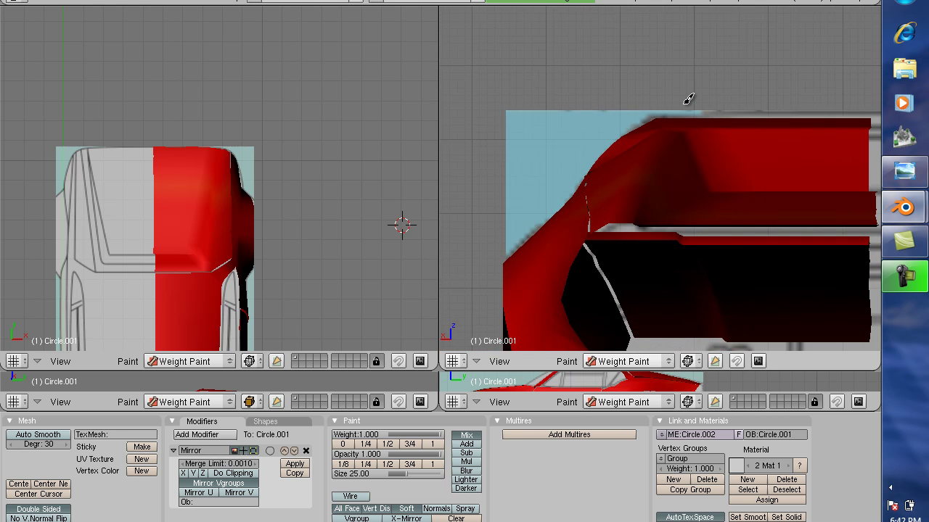
scroll(687, 99, "up", 2)
scroll(688, 98, "down", 2)
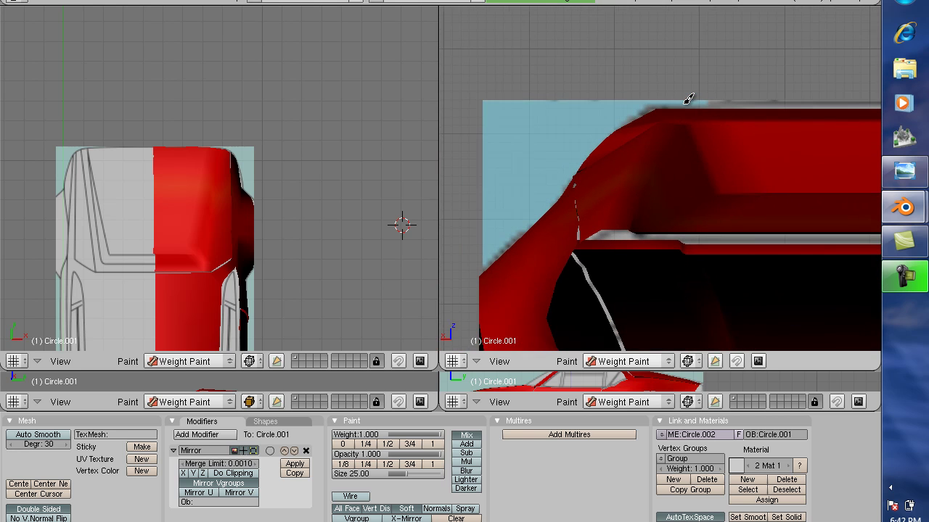
scroll(687, 99, "up", 2)
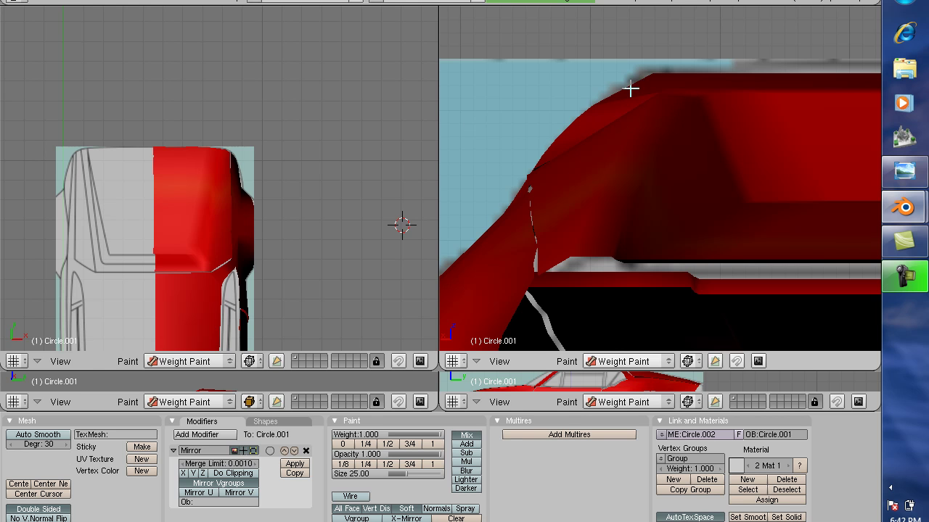
key("Tab")
key("Tab")
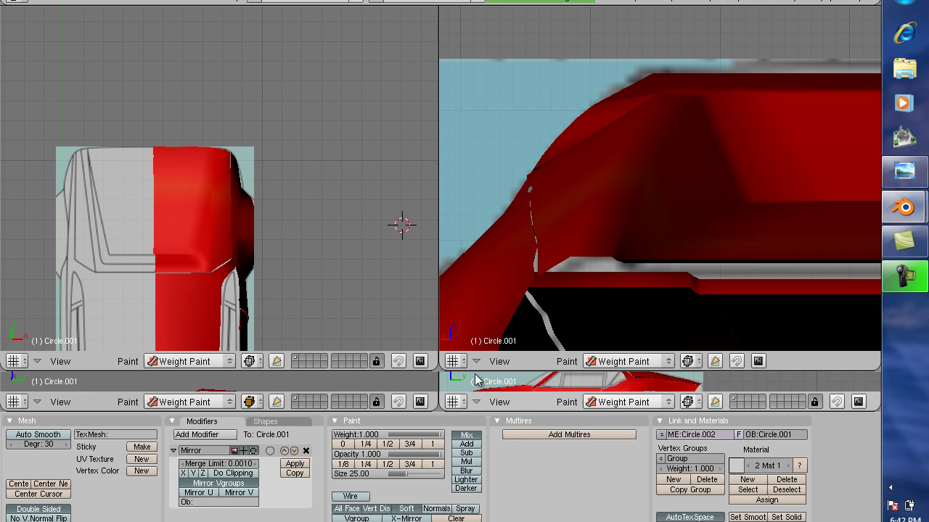
Enlarge the views, border-zoom the side view onto the car's rear, and return to Edit Mode
left_click_drag(480, 371, 576, 75)
scroll(509, 192, "up", 6)
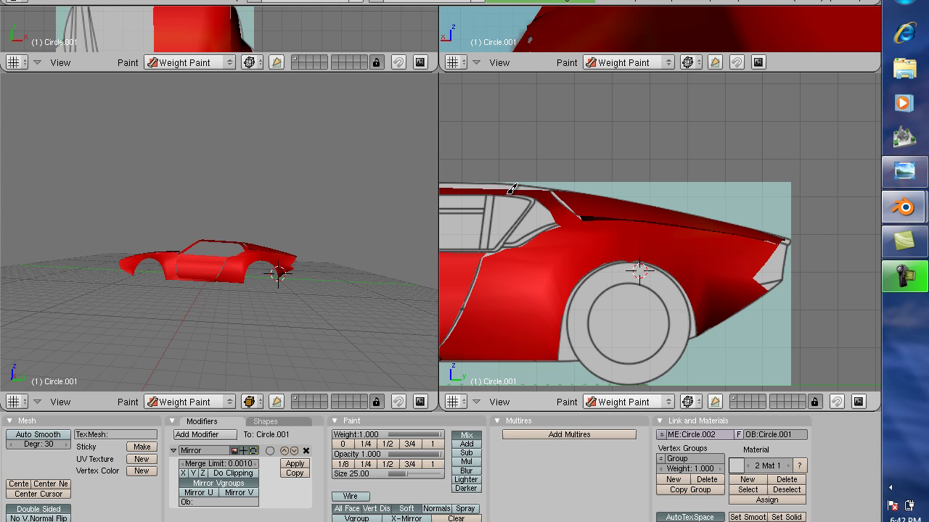
key("shift+b")
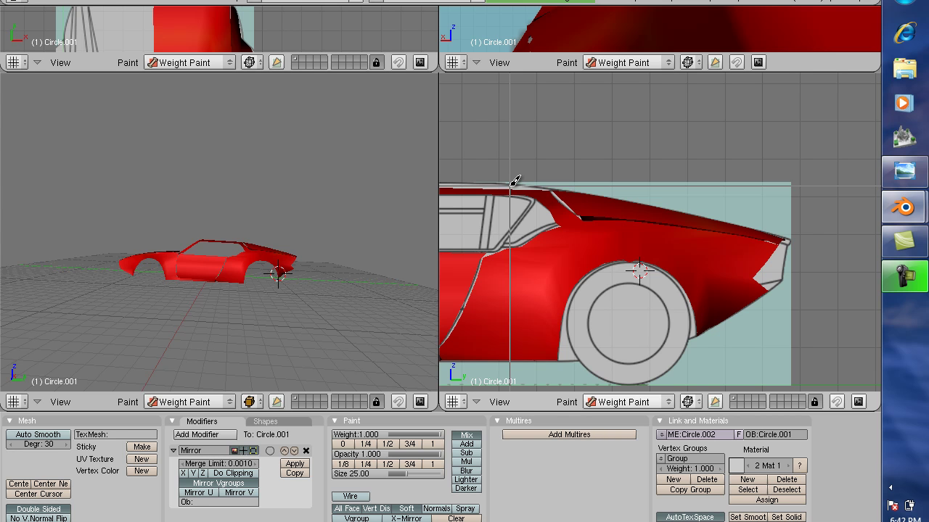
left_click_drag(515, 159, 842, 290)
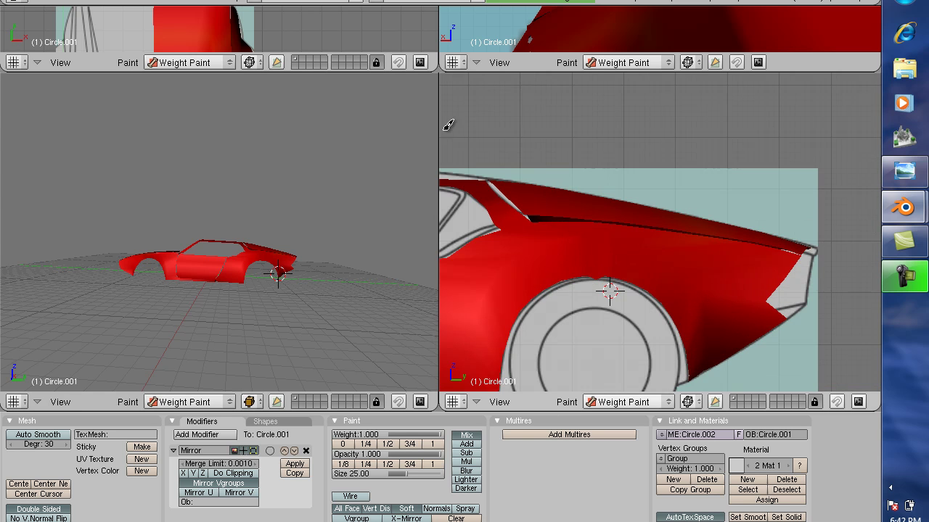
left_click_drag(438, 133, 175, 116)
left_click_drag(555, 73, 543, 183)
key("Tab")
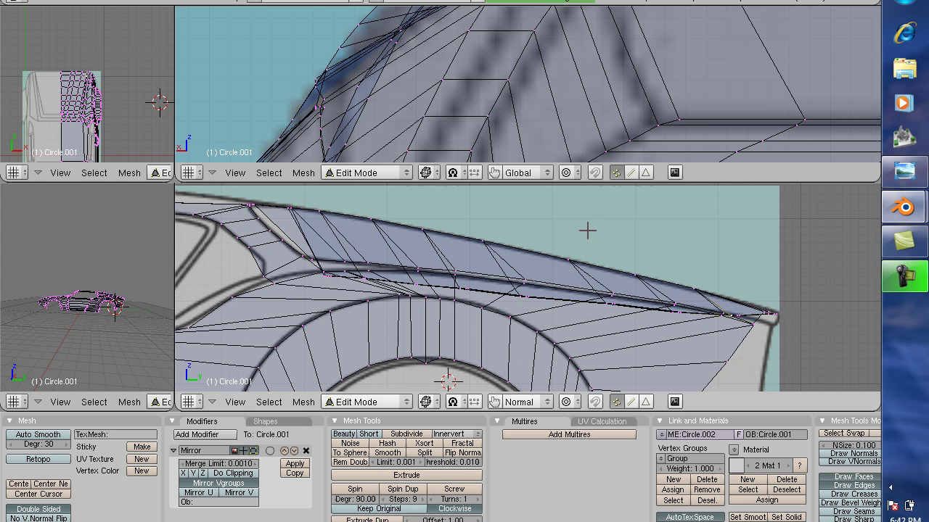
Drop one tail vertex onto the blueprint line and shift a box-selected group of tail vertices right
key("Tab")
key("Tab")
right_click_drag(311, 259, 325, 271)
key("b")
left_click_drag(245, 193, 361, 283)
key("g")
left_click(796, 337)
scroll(796, 338, "up", 2)
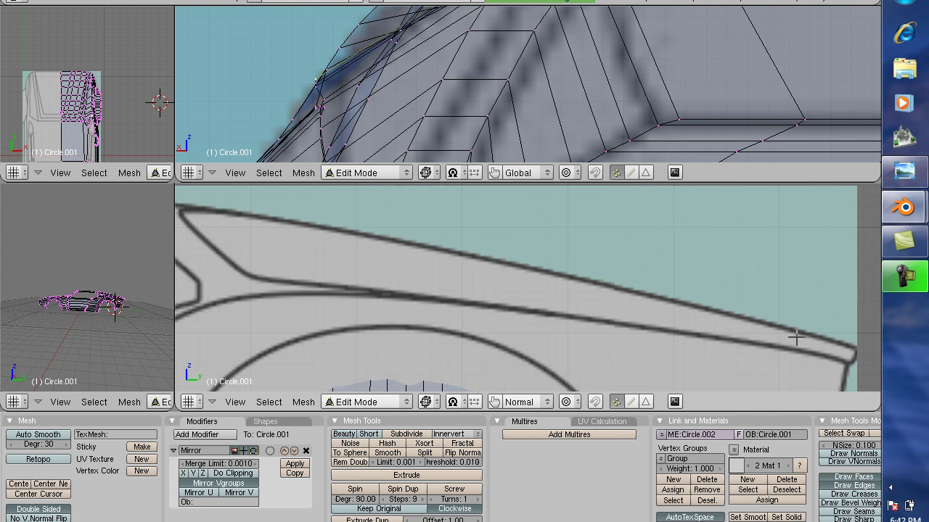
Check the reshaped tail in Weight Paint, then return to Edit Mode
key("Tab")
key("ctrl+Tab")
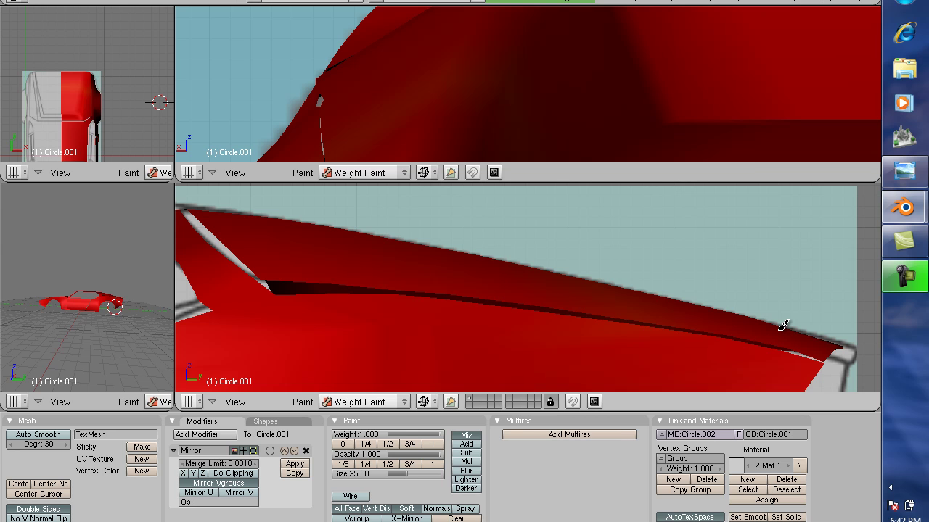
key("Tab")
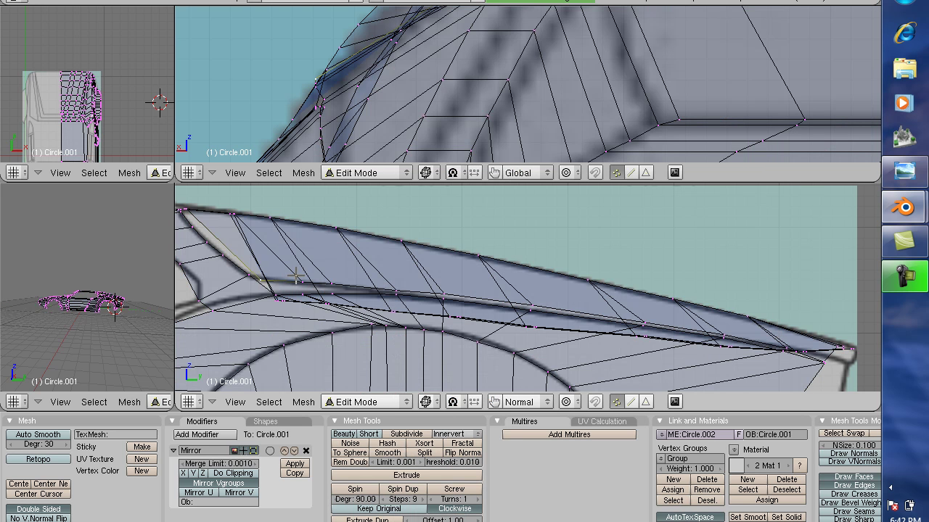
Grab and lower the first few rear deck vertices onto the blueprint tail line
key("g")
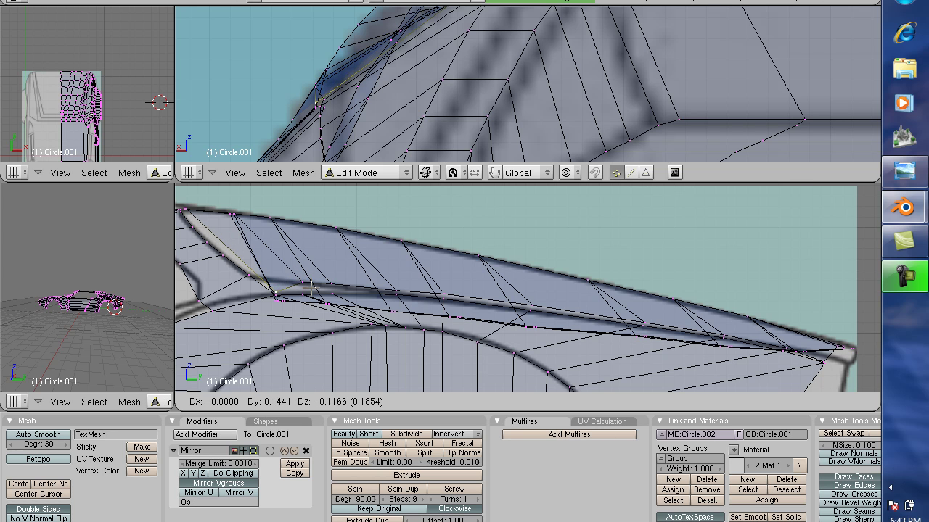
left_click(308, 284)
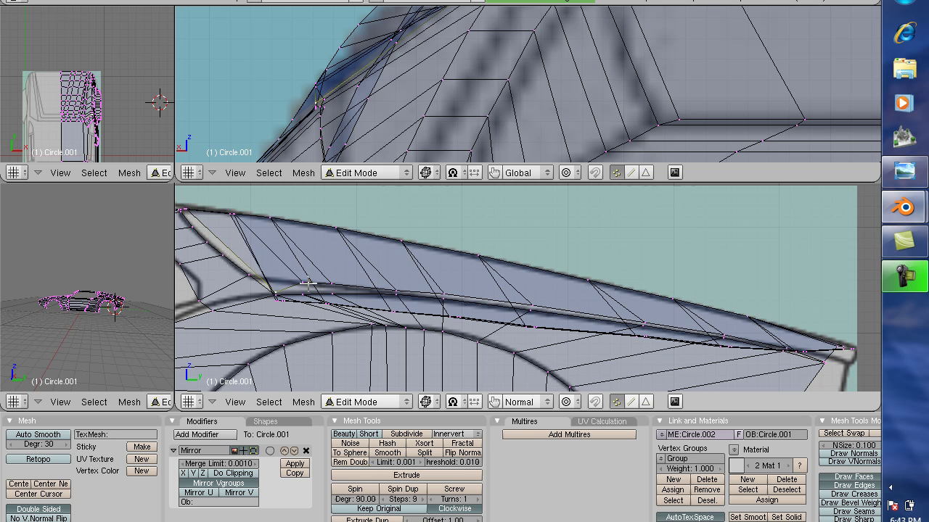
left_click(313, 284, "ctrl")
key("g")
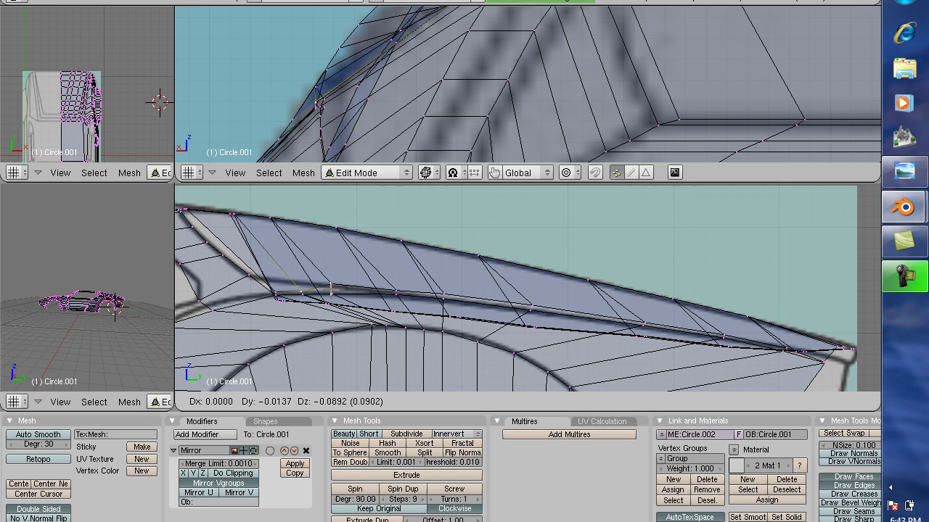
left_click(330, 288)
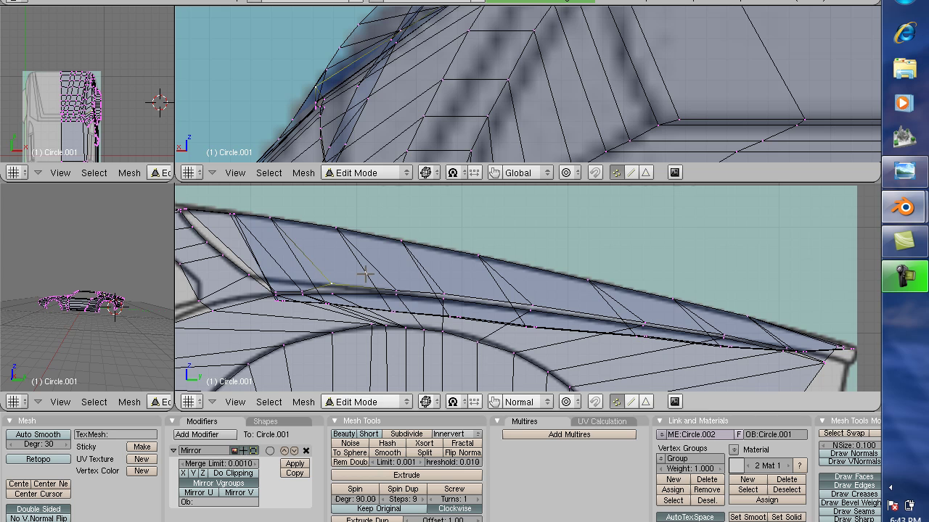
key("g")
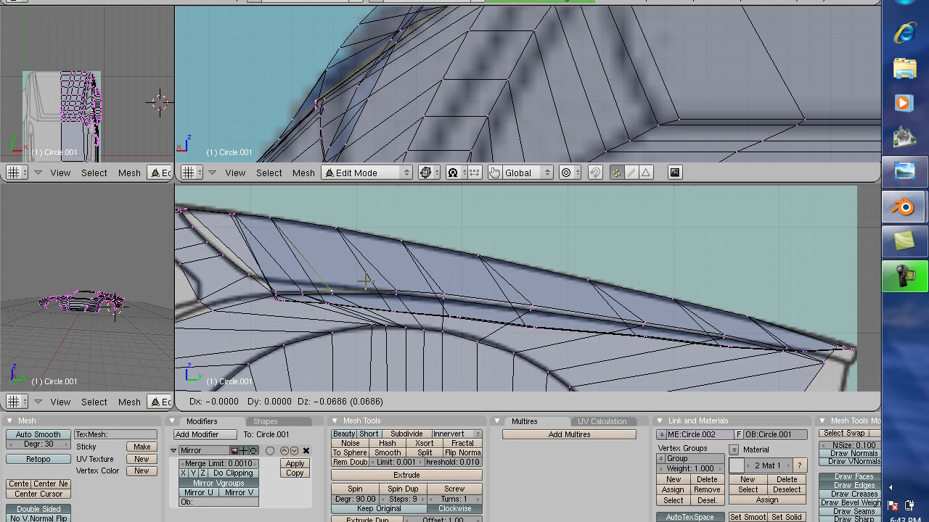
left_click(365, 281)
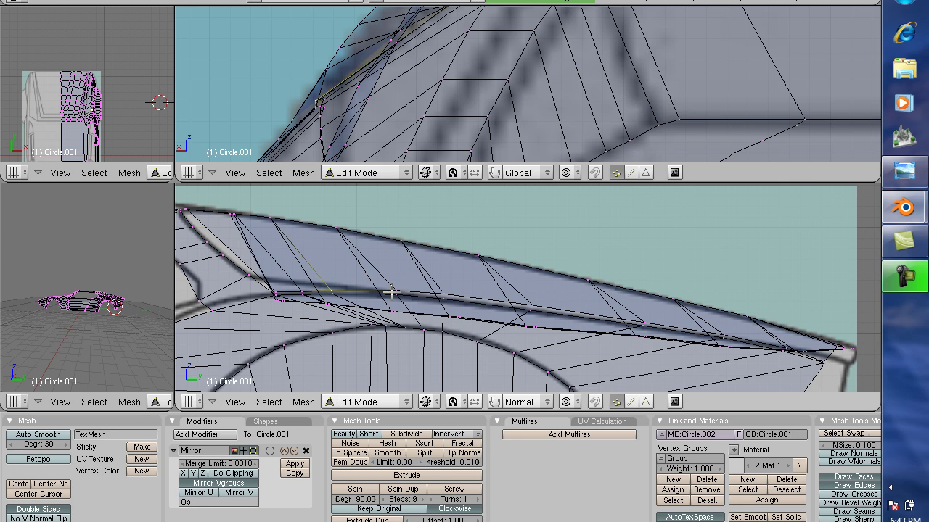
Move the next vertex along the tail crease onto the blueprint line
right_click(396, 292)
key("g")
key("x")
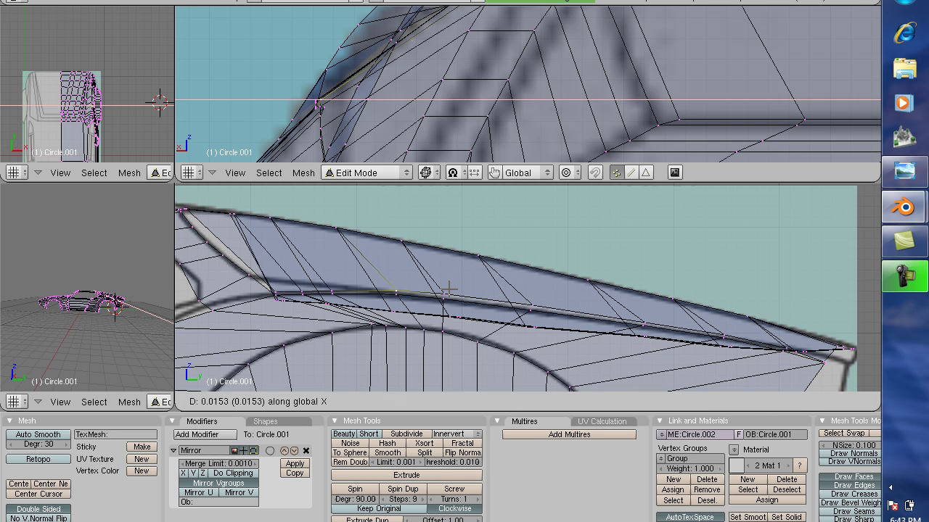
key("x")
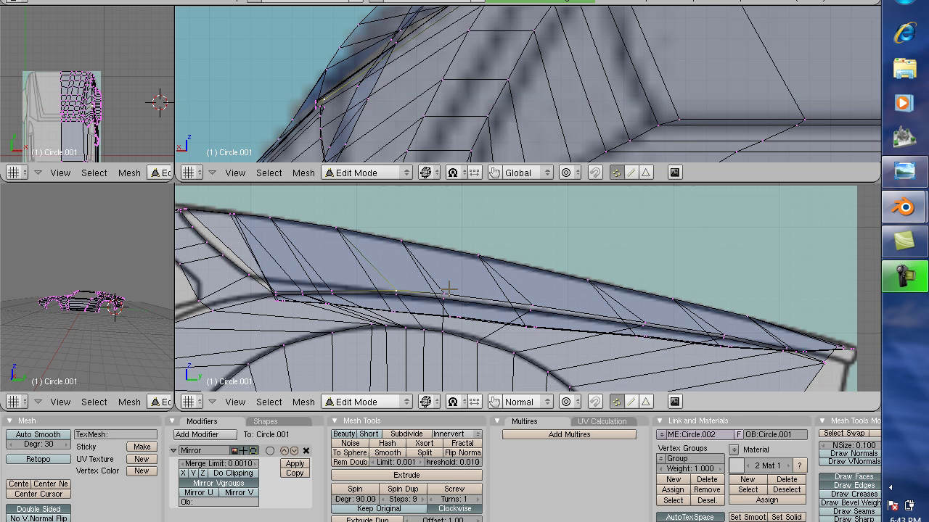
key("x")
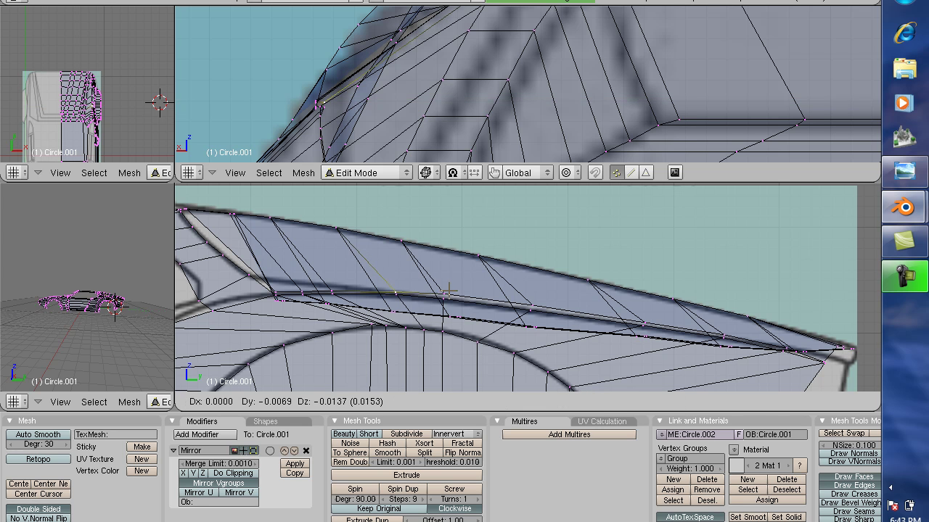
left_click(448, 289)
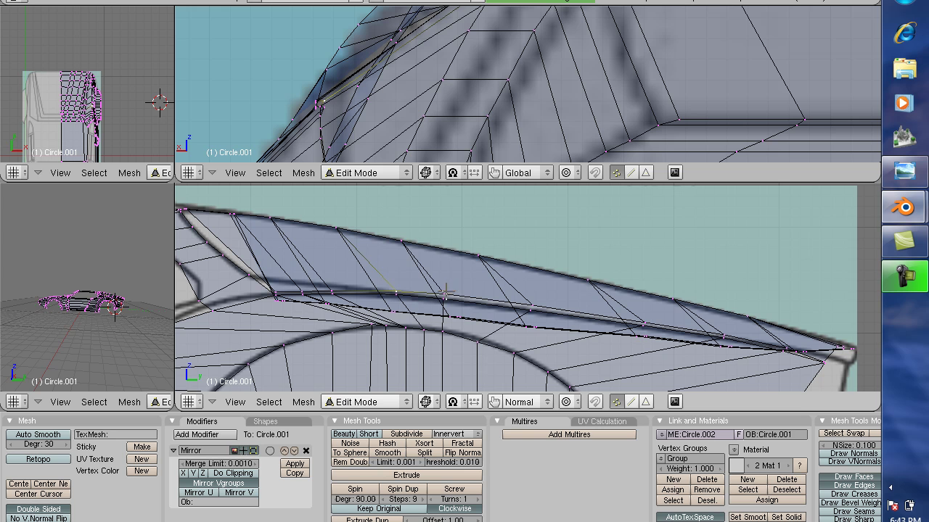
key("g")
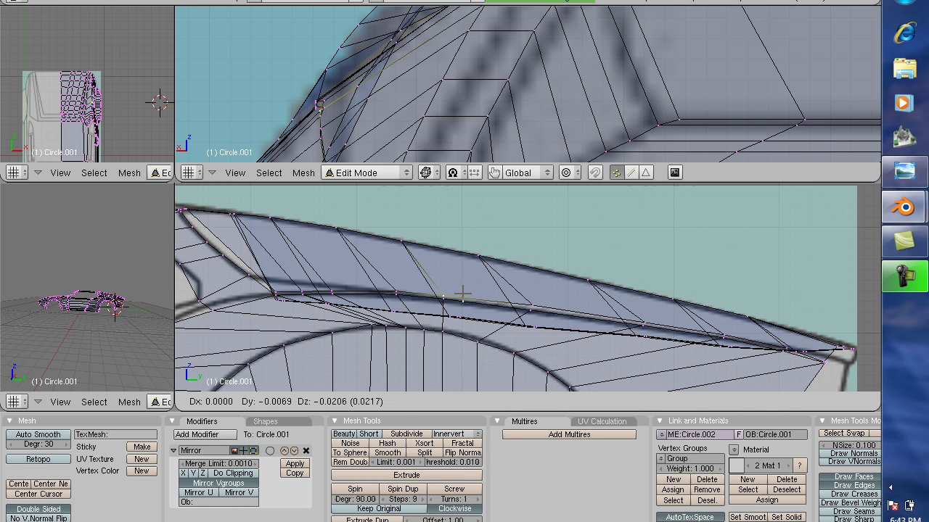
left_click(463, 293)
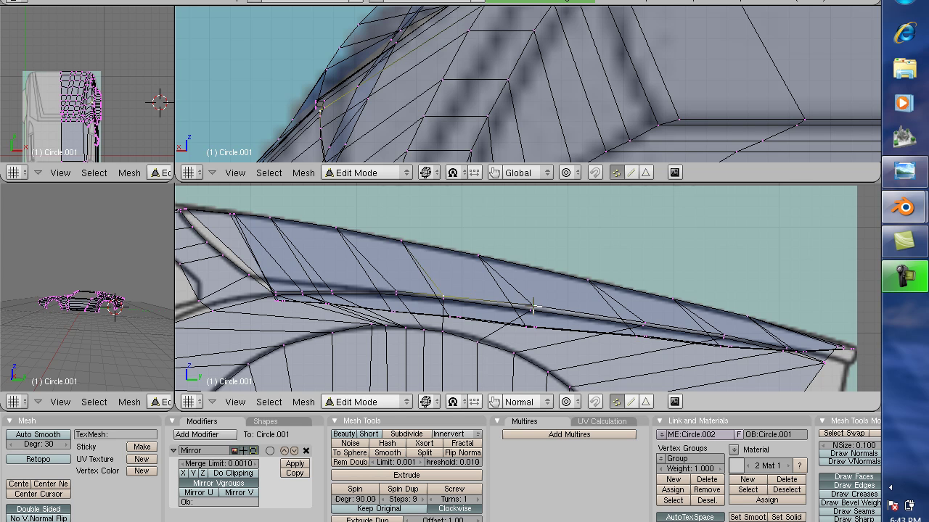
Place the vertices further back along the tail crease onto the blueprint curve
right_click(532, 306)
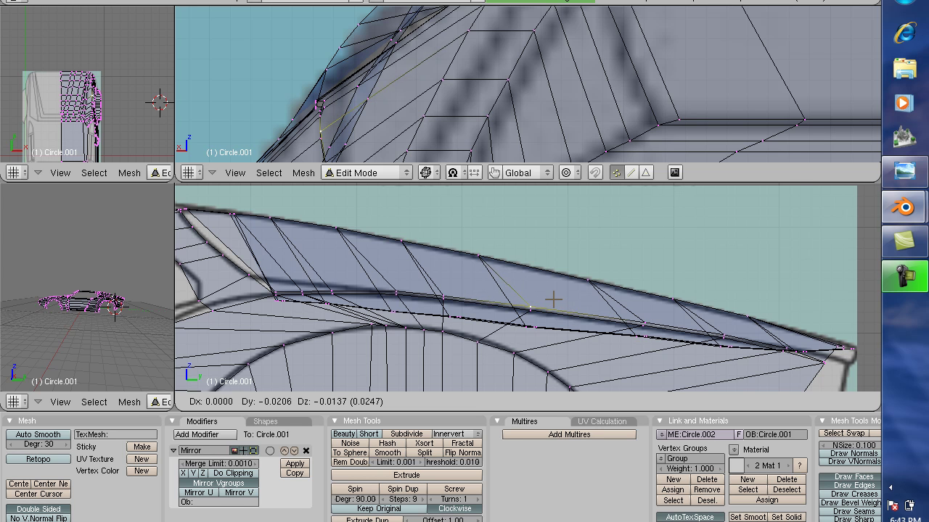
left_click(553, 298)
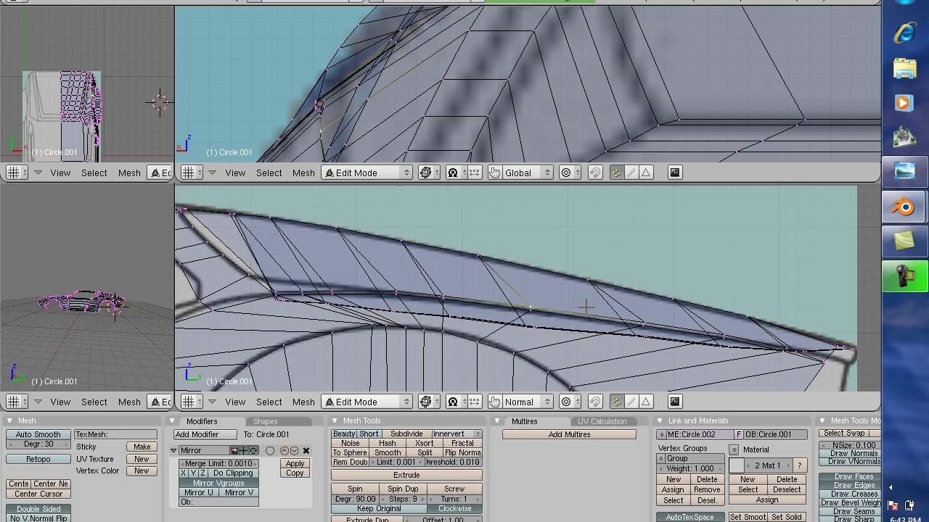
right_click(646, 322)
key("g")
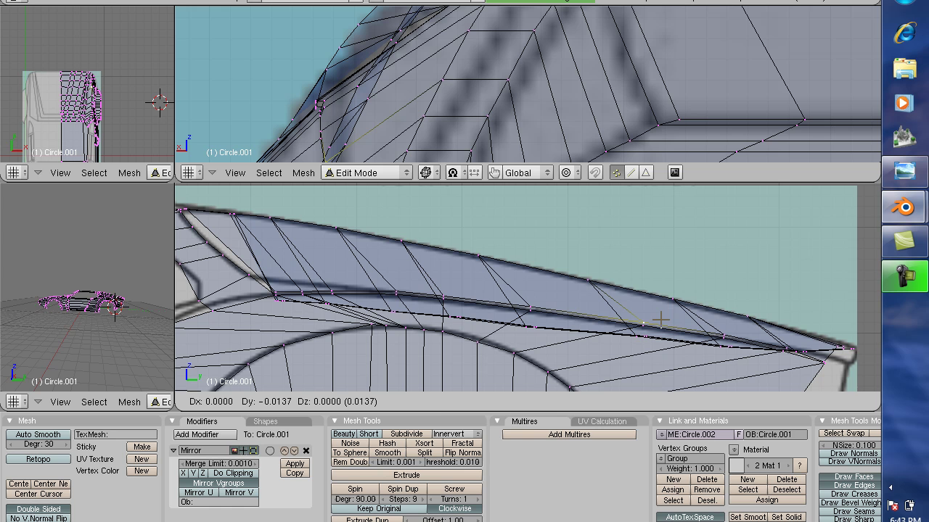
left_click(658, 319)
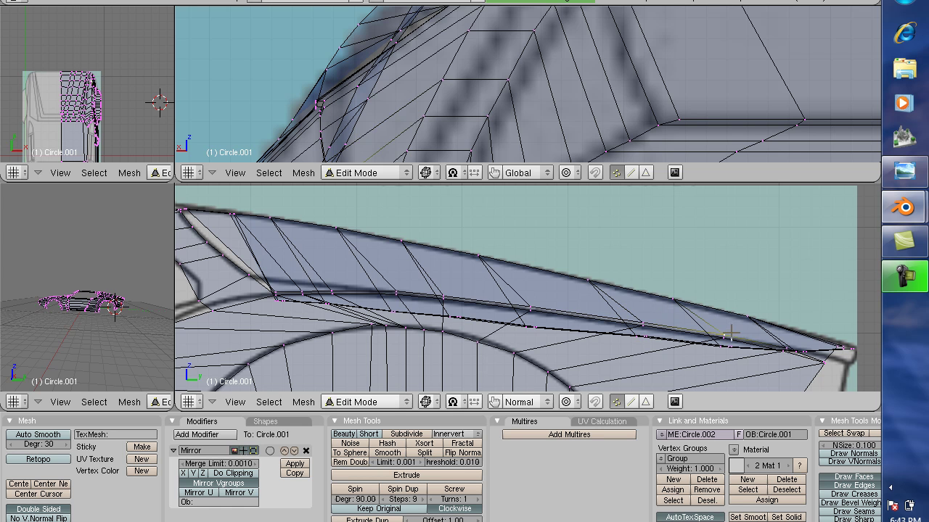
key("g")
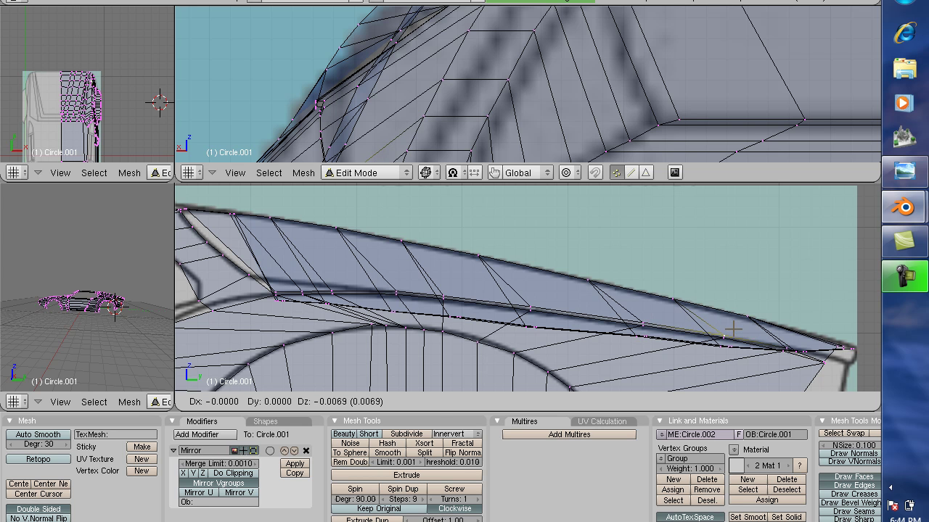
left_click(733, 329)
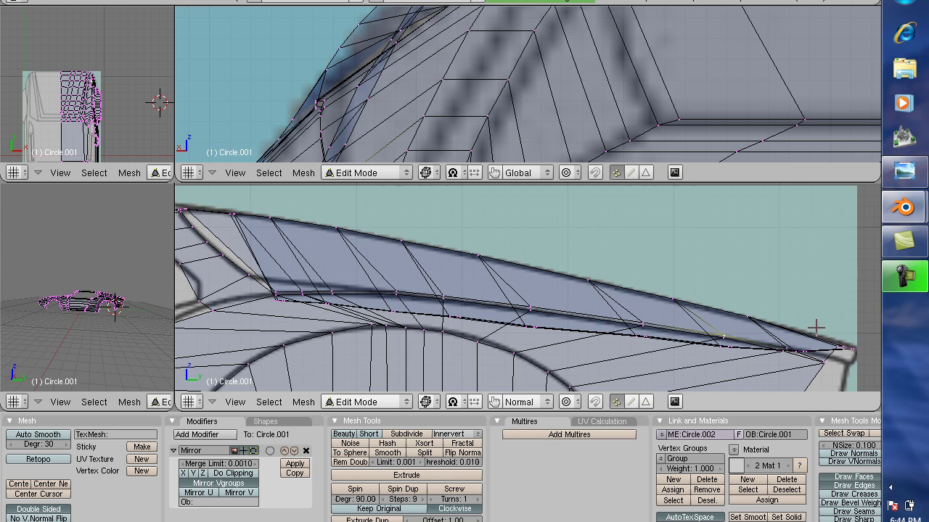
Check Weight Paint, then move the vertex near the rear tip onto the outline
key("g")
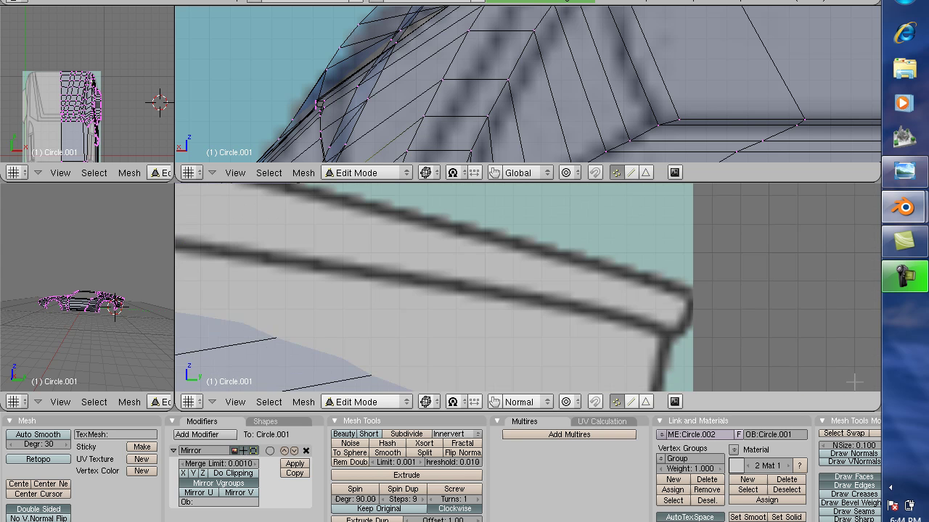
key("ctrl+Tab")
key("Tab")
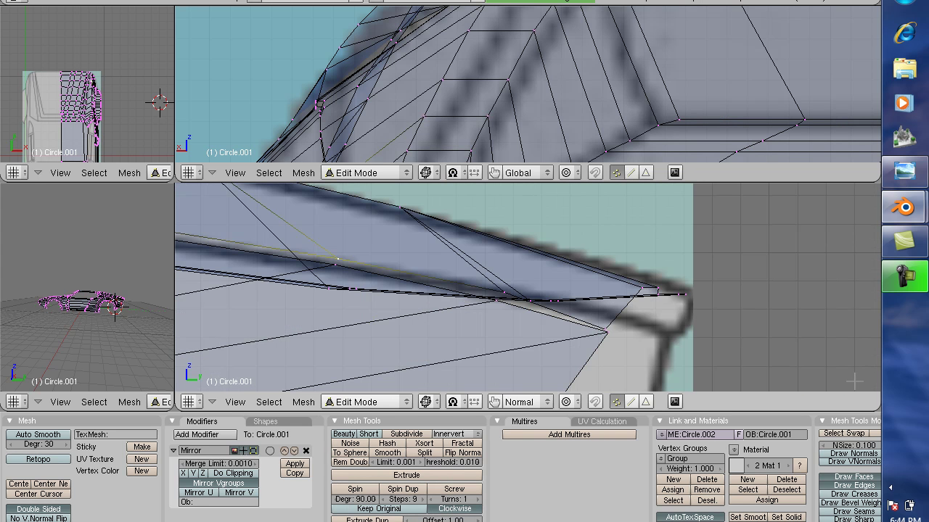
right_click(512, 294)
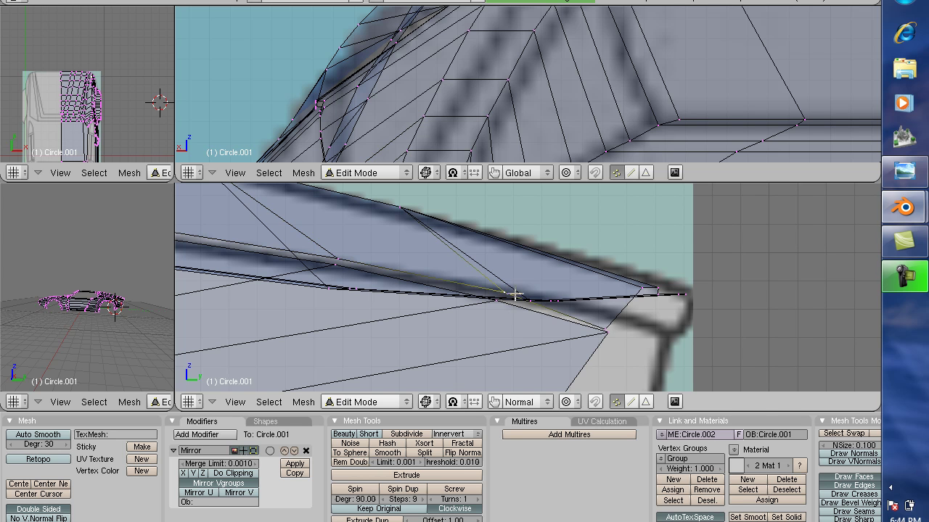
key("g")
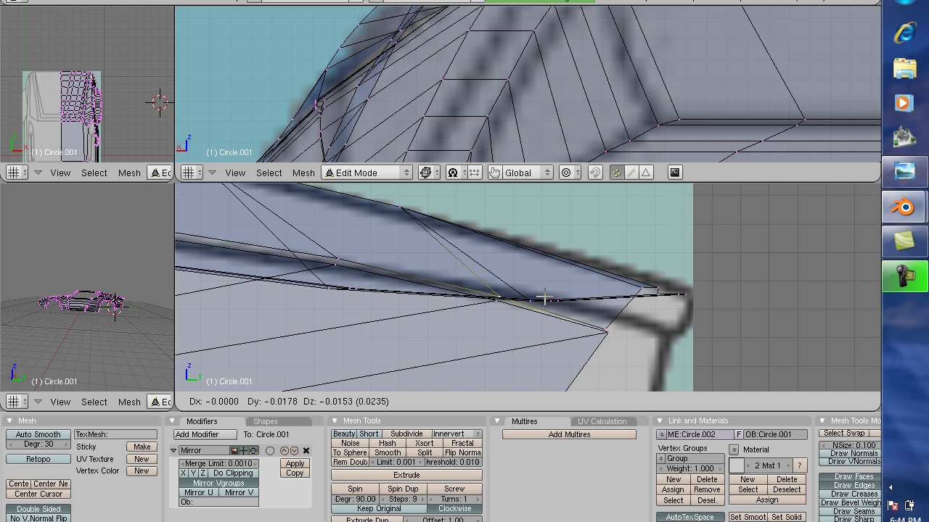
left_click(543, 297)
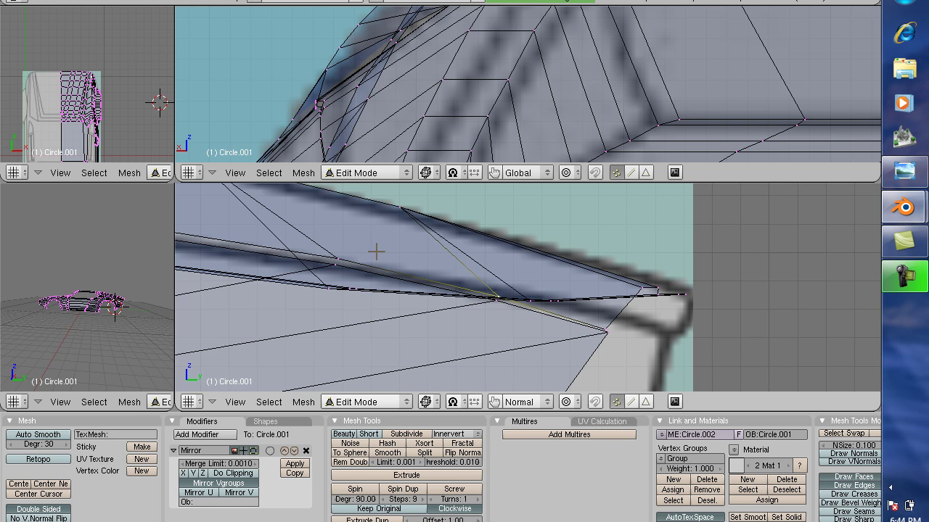
Adjust a vertex further left, then nudge the upper tail-edge vertex vertically along Z
right_click(339, 257)
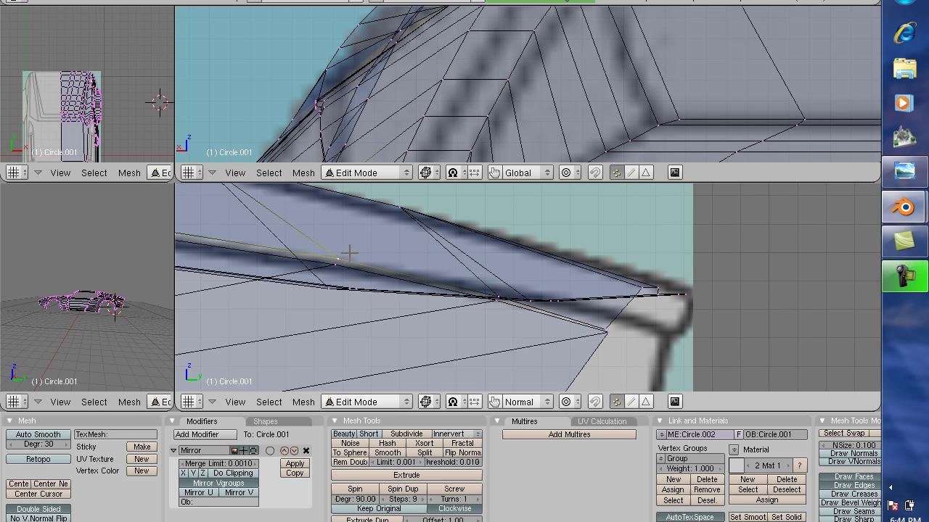
key("g")
left_click(348, 254)
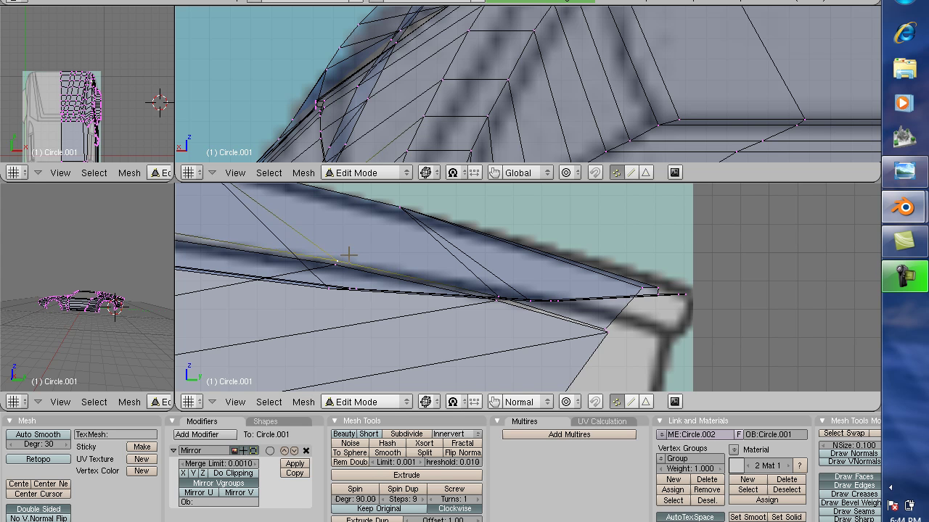
scroll(349, 254, "down", 2)
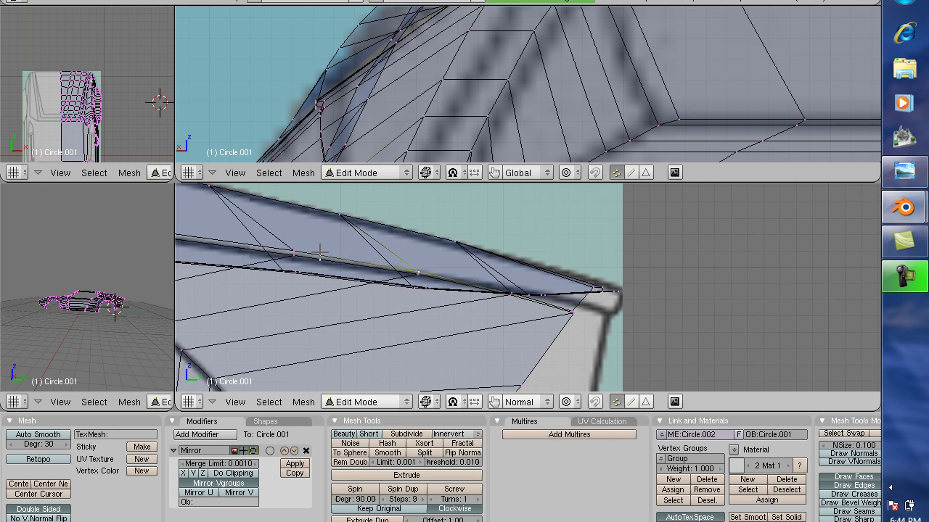
right_click(294, 250)
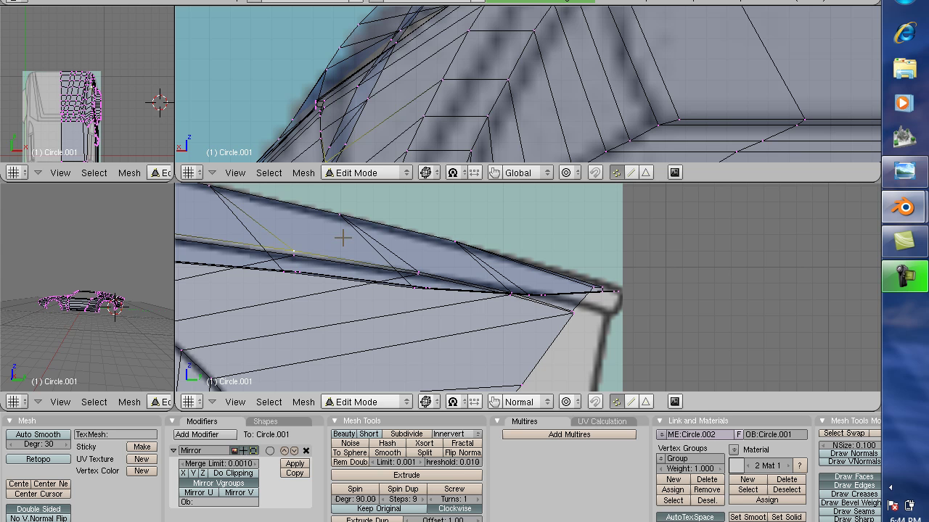
key("g")
key("y")
key("z")
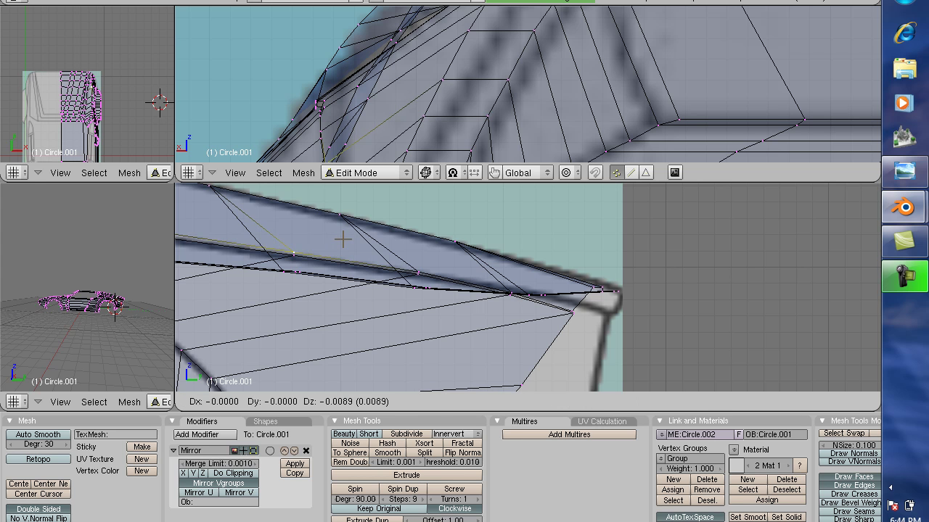
left_click(343, 239)
scroll(322, 239, "down", 2)
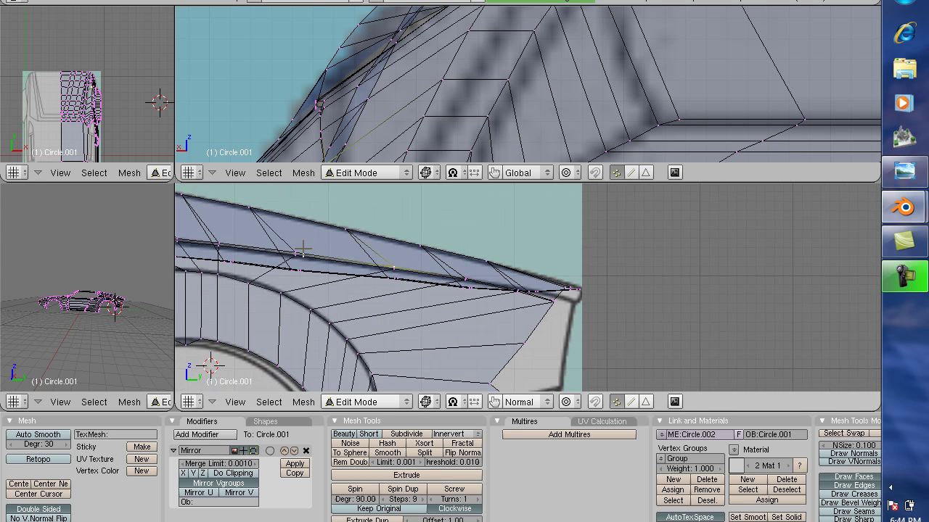
Switch back and forth between red Weight Paint and Edit Mode to check the body shape
scroll(303, 249, "down", 1)
key("ctrl+Tab")
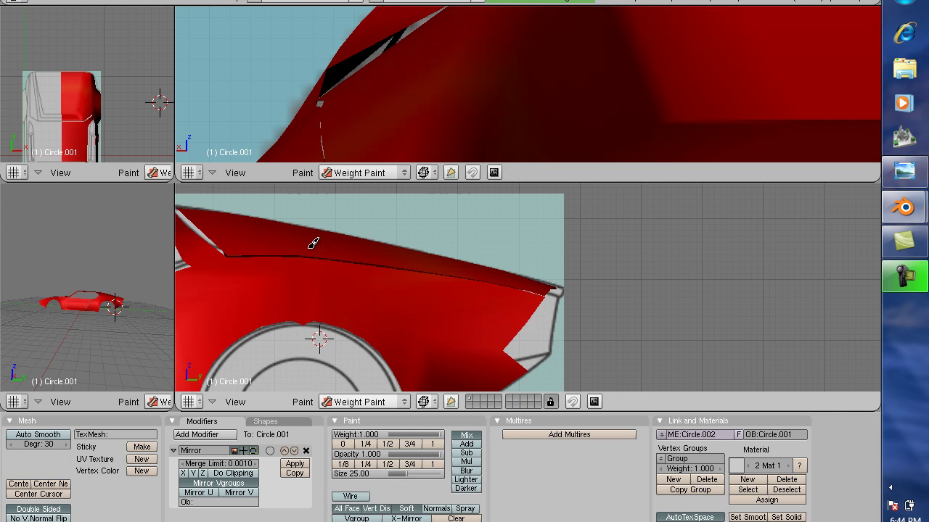
key("Tab")
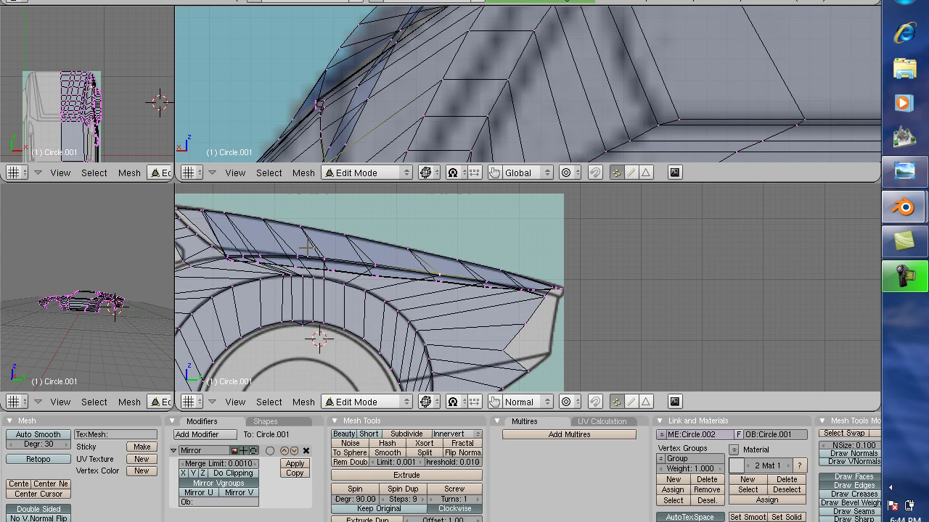
key("ctrl+Tab")
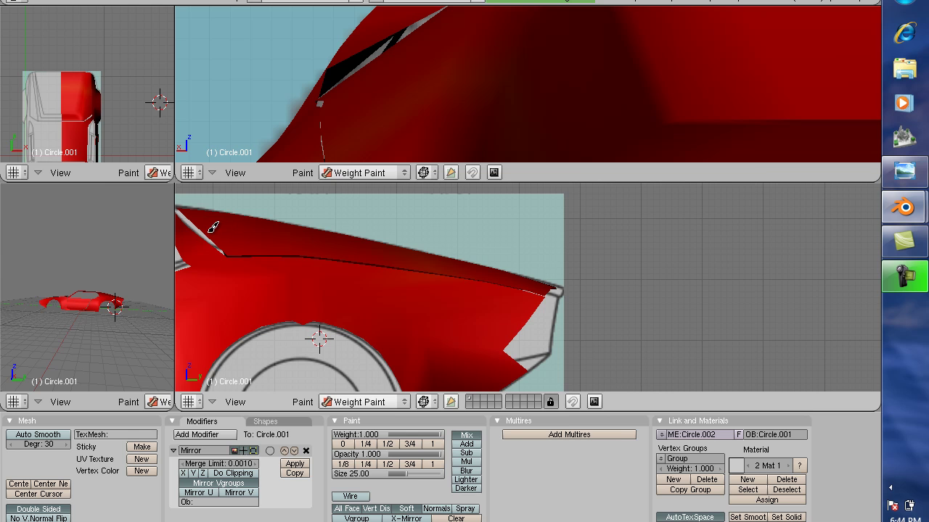
key("Tab")
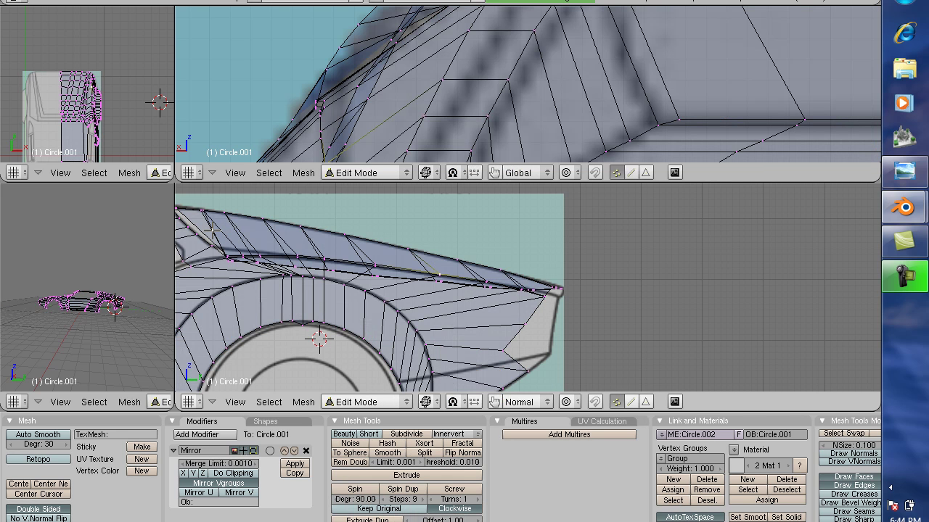
key("ctrl+Tab")
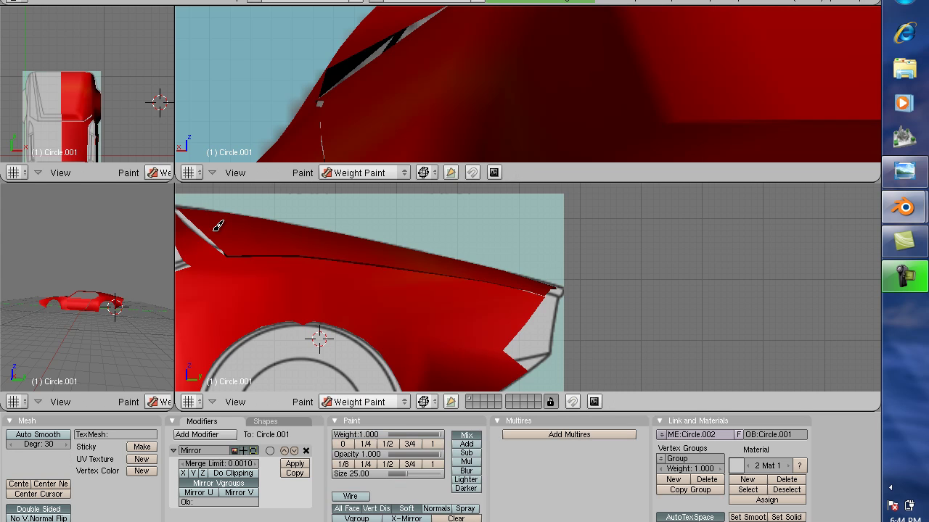
key("Tab")
key("ctrl+Tab")
key("Tab")
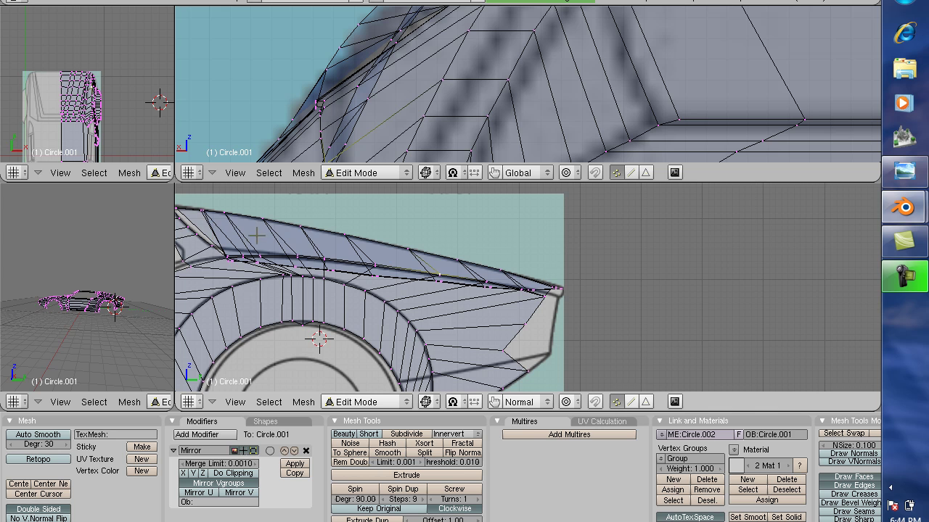
Zoom into the rear window area and move the vertex where the rear window meets the arch line
key("b")
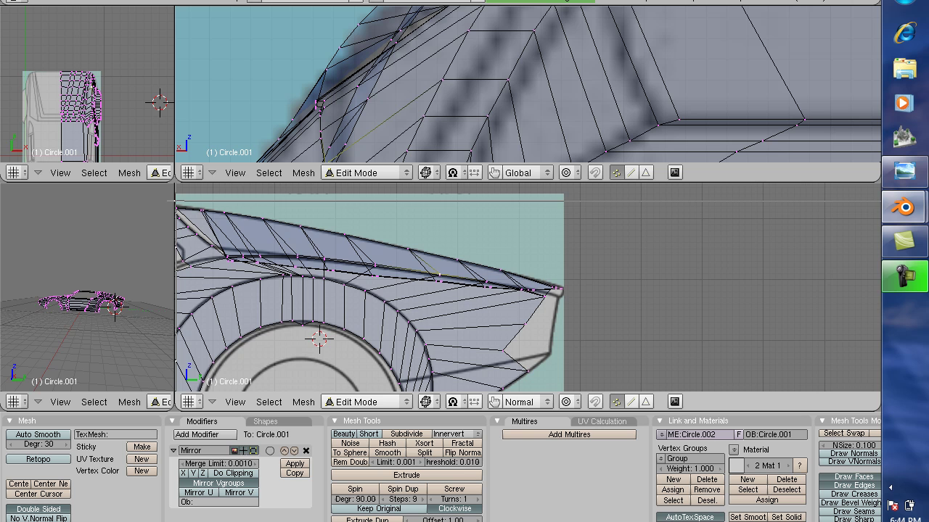
left_click_drag(177, 202, 309, 300)
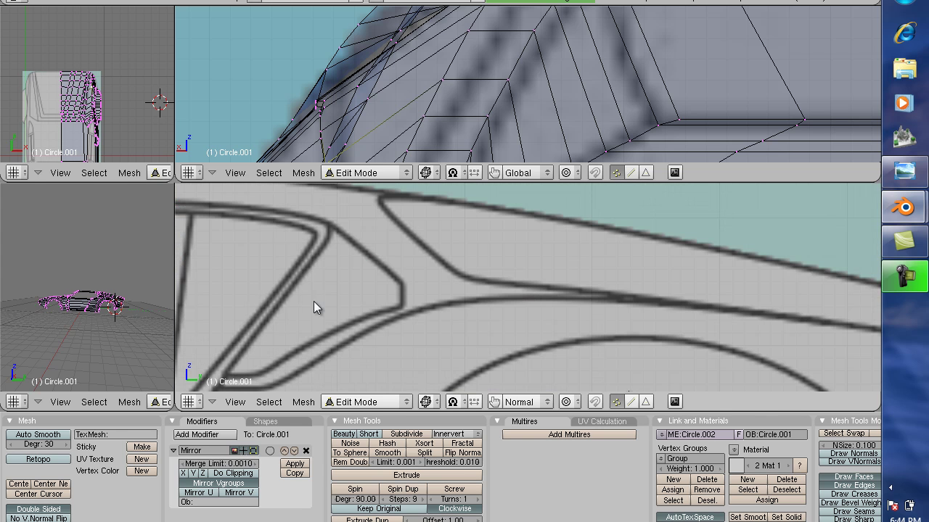
key("ctrl+Tab")
key("ctrl+Tab")
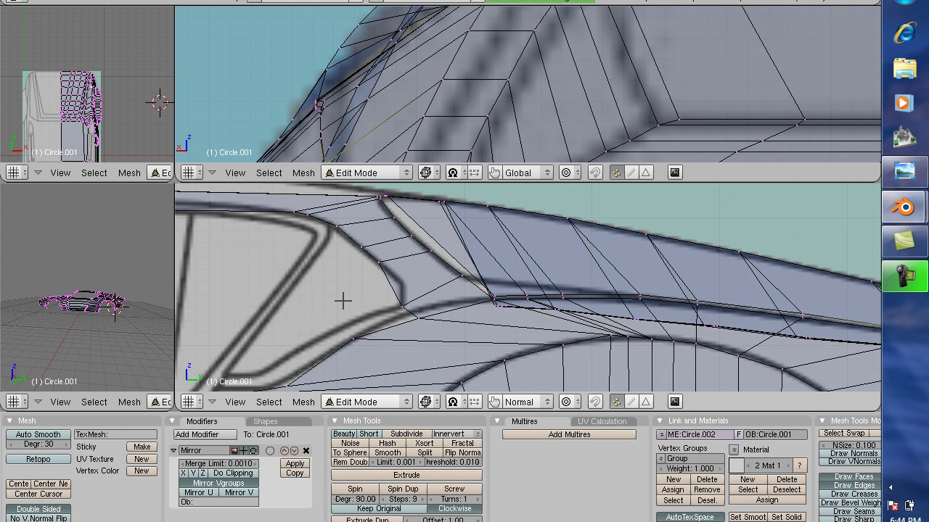
right_click(493, 298, "shift")
key("g")
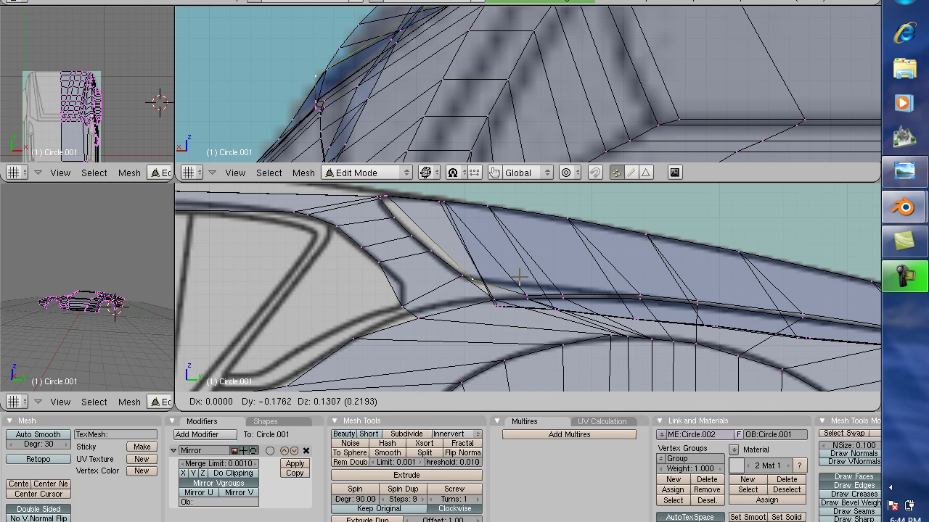
left_click(519, 276)
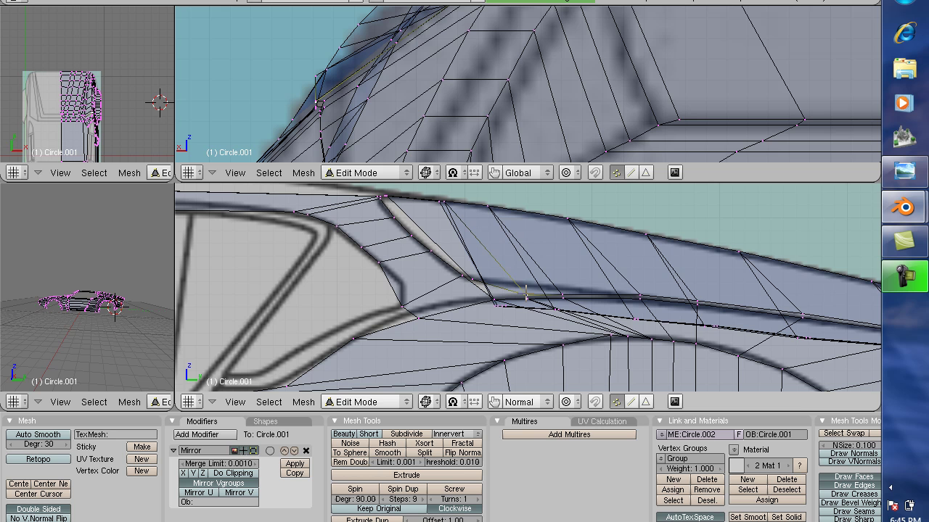
key("g")
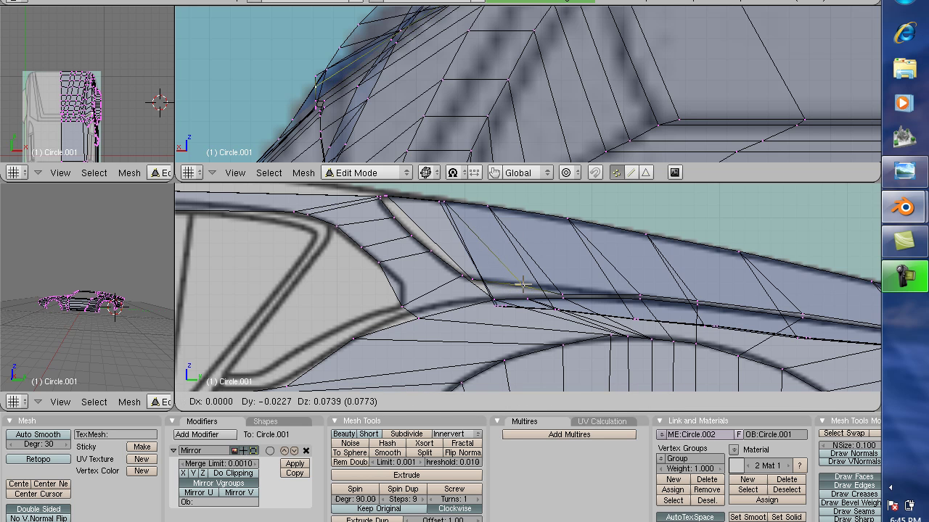
left_click(522, 285)
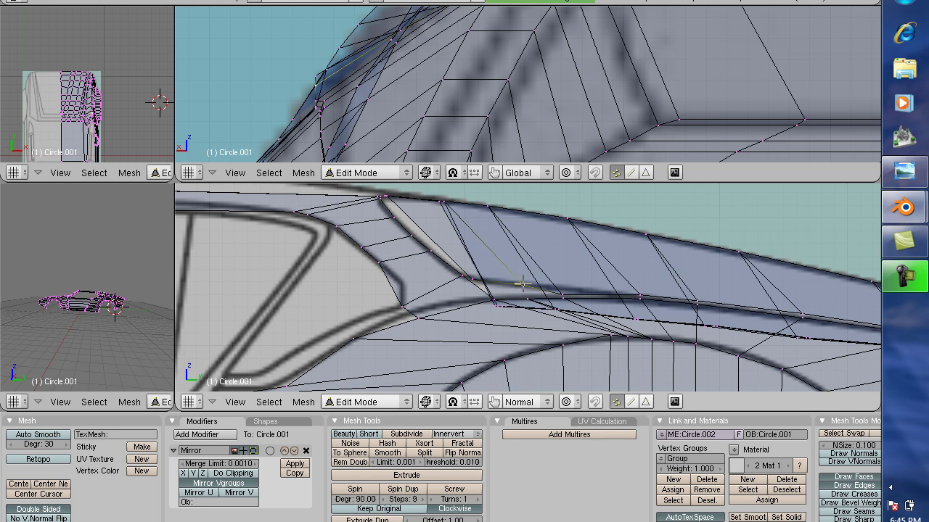
Nudge the neighbouring edge vertex upward and move the next lower-edge vertex onto the blueprint line
right_click(565, 295)
key("g")
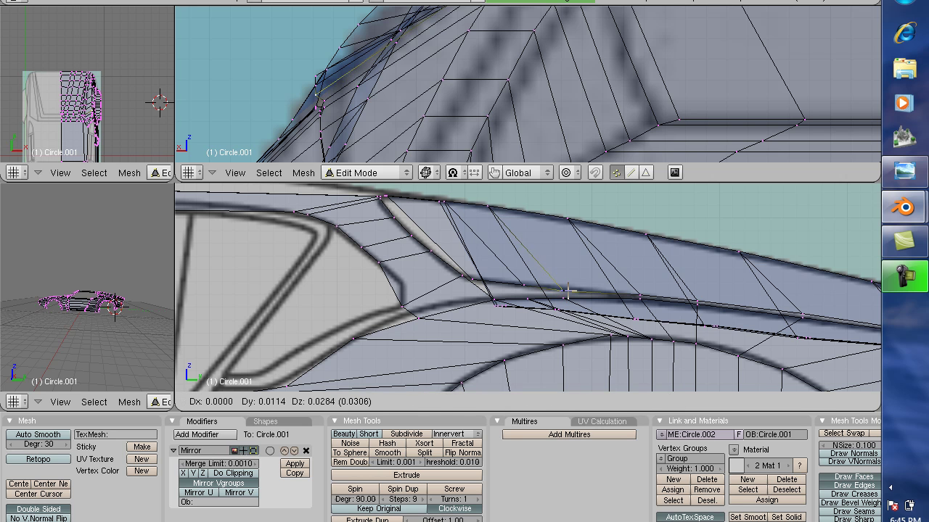
left_click(568, 291)
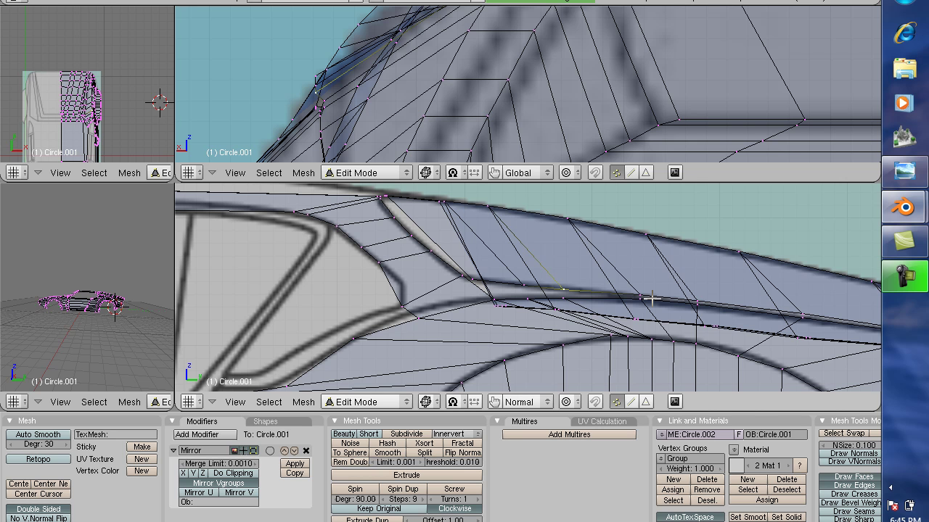
right_click(494, 301)
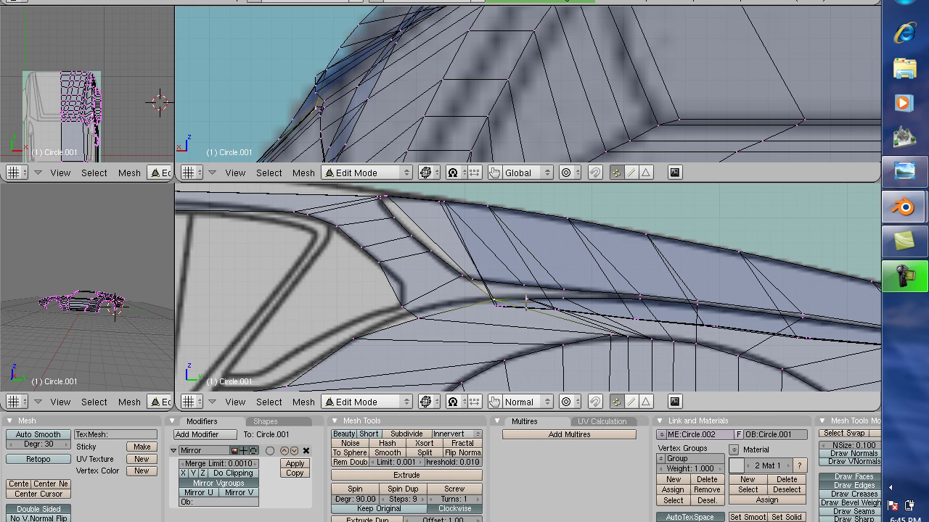
key("g")
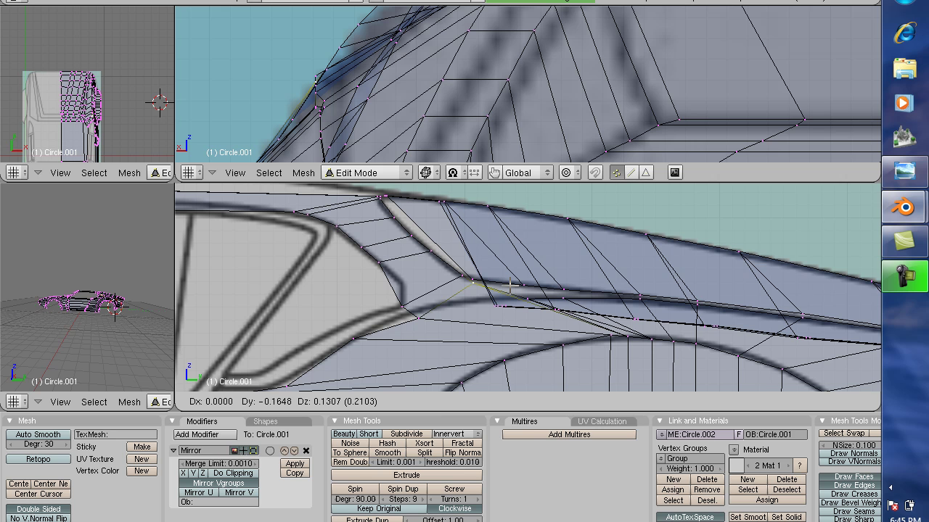
left_click(510, 288)
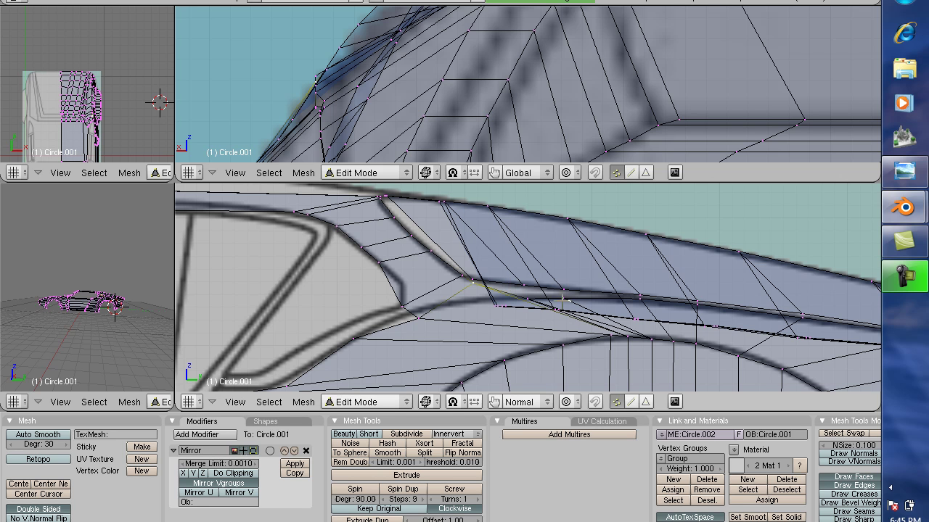
Move the hatch-edge vertex onto the blueprint line, then nudge it once more
right_click(526, 298)
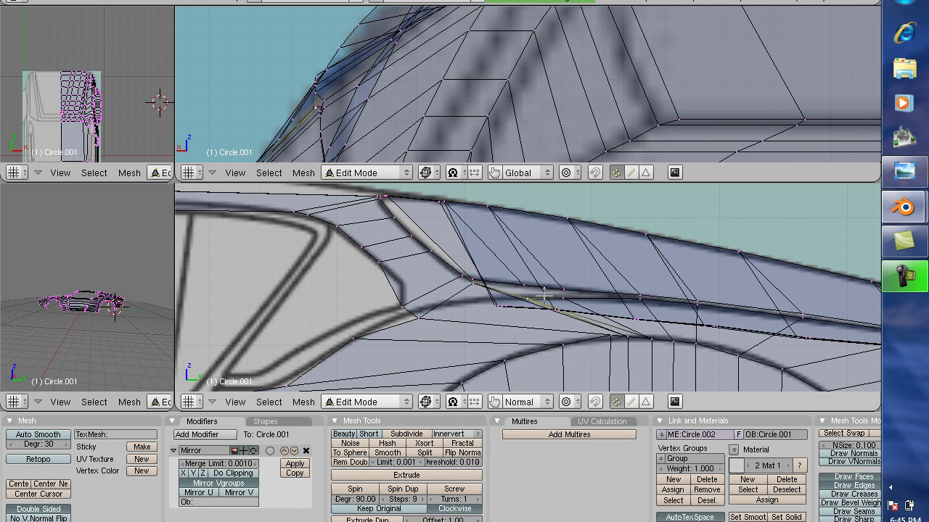
key("g")
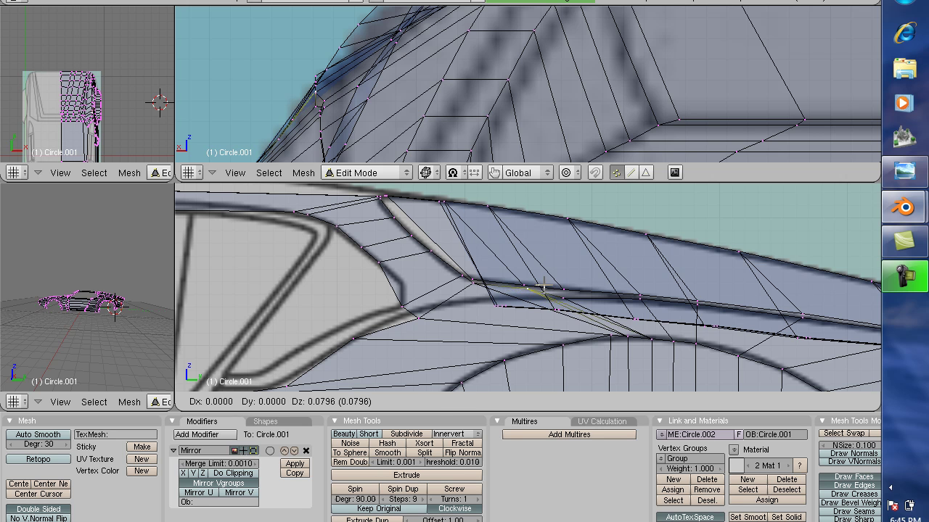
left_click(540, 287)
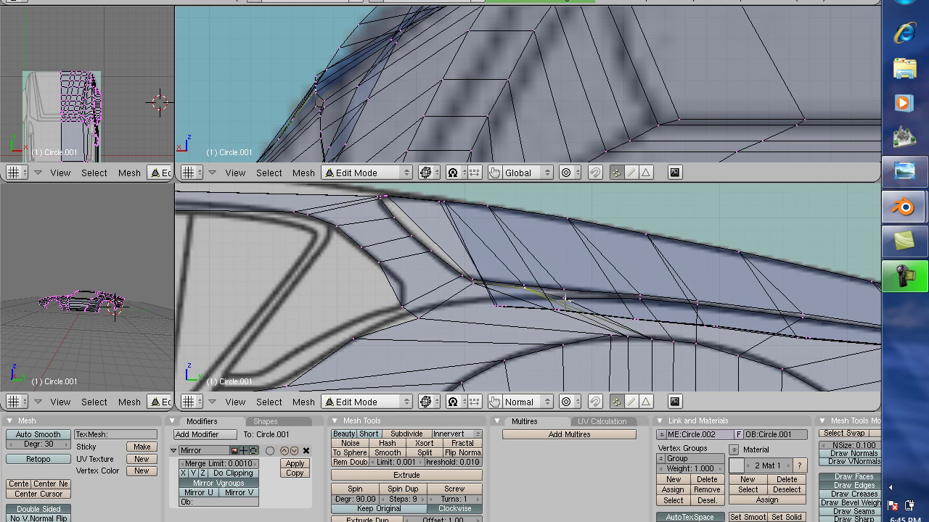
key("g")
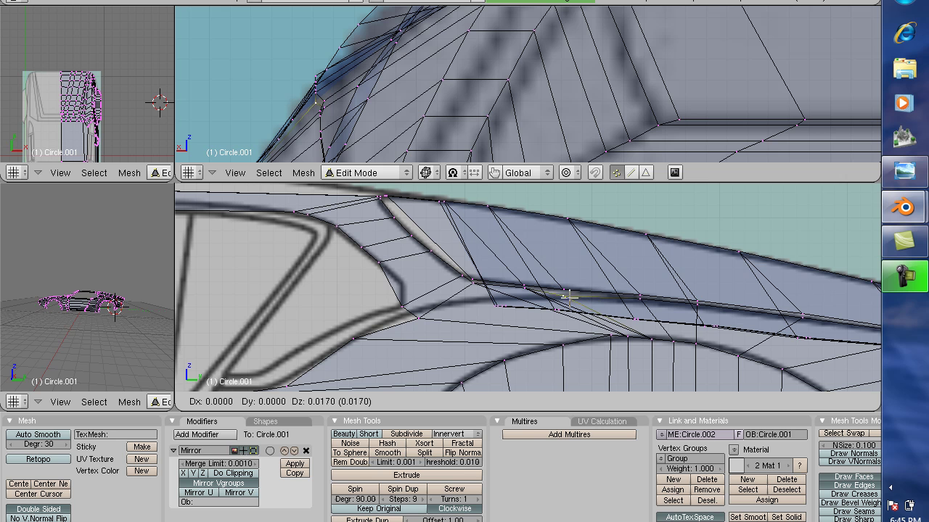
left_click(573, 296)
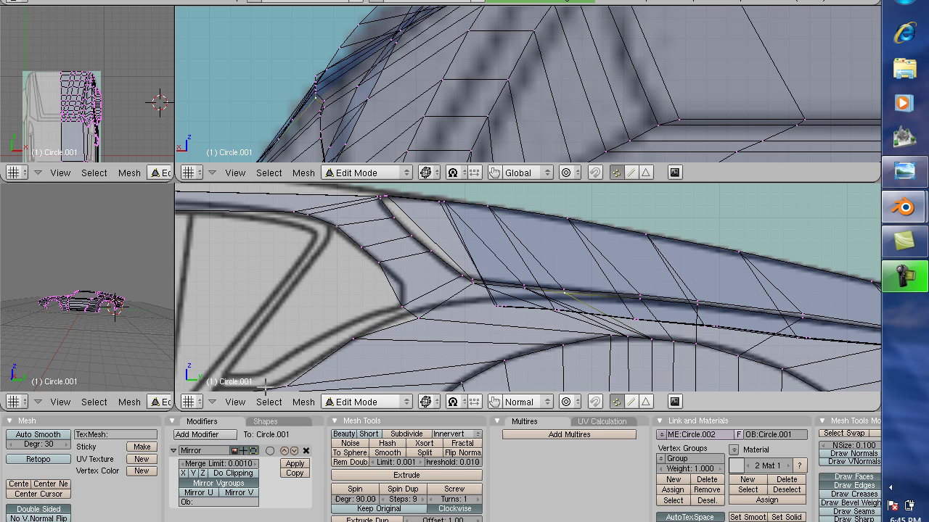
Show Circle.001 in red Weight Paint and zoom the side view in and out to inspect the rear deck
key("ctrl+Tab")
scroll(284, 375, "down", 4)
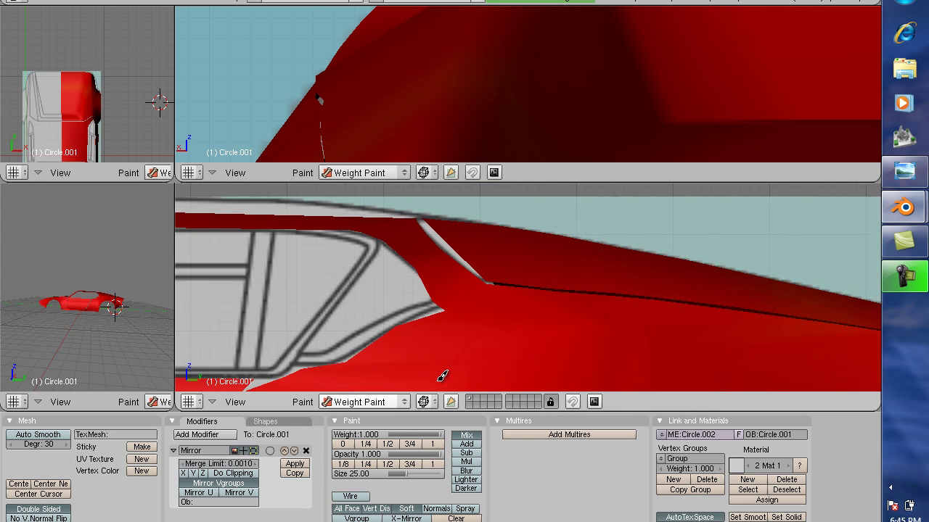
scroll(481, 346, "up", 1)
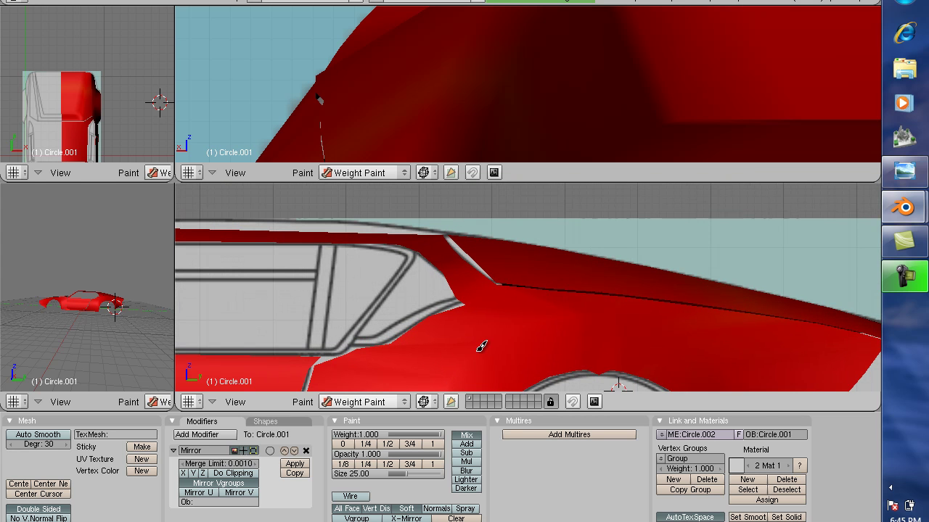
scroll(481, 346, "down", 1)
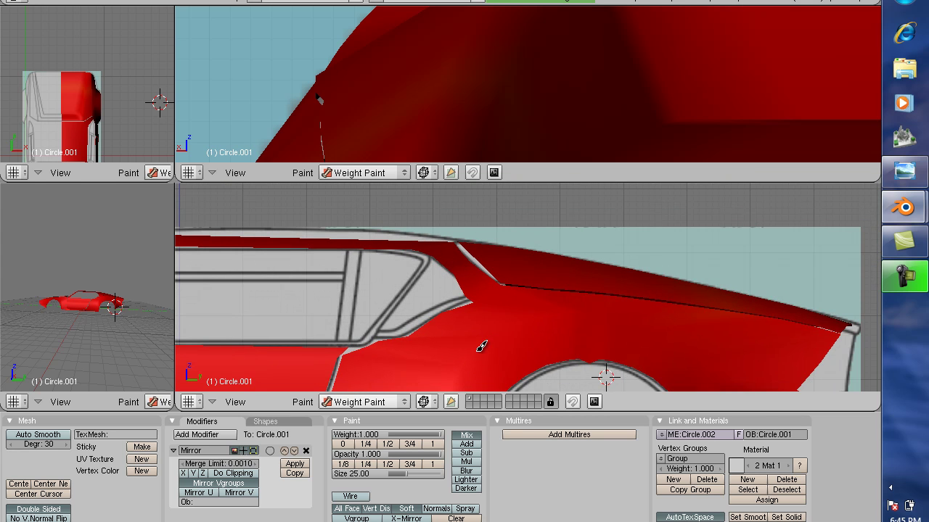
scroll(482, 346, "up", 1)
scroll(481, 346, "down", 1)
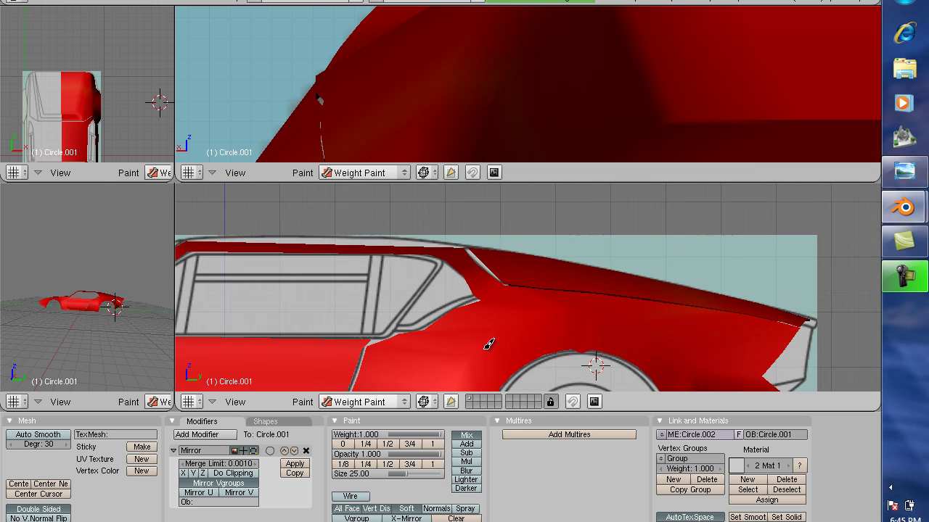
Back in Edit Mode, move the rear tail-tip vertex several times until it meets the blueprint's tail point
key("Tab")
scroll(760, 367, "down", 1)
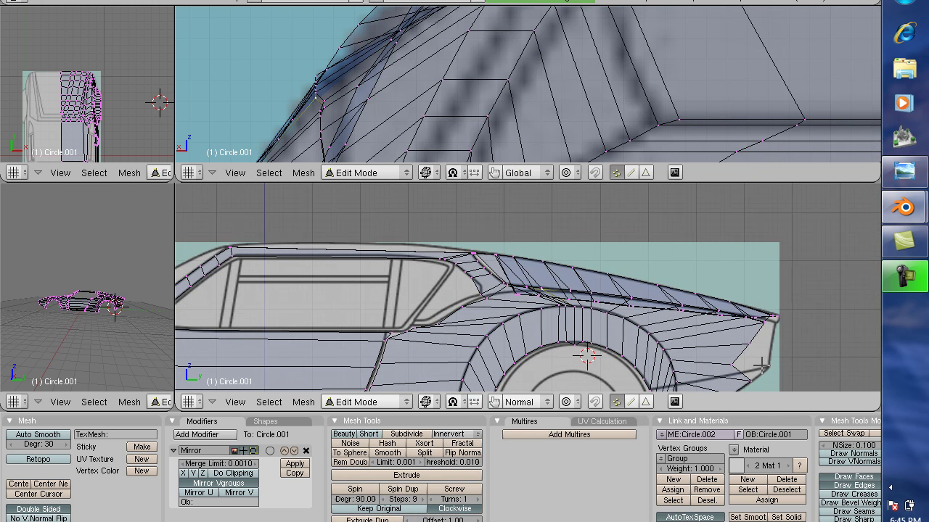
key("g")
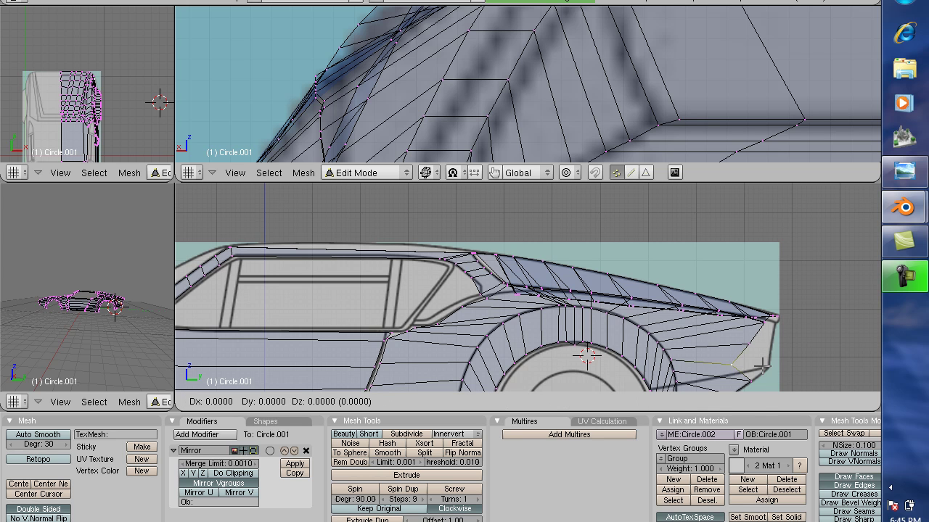
left_click(798, 367)
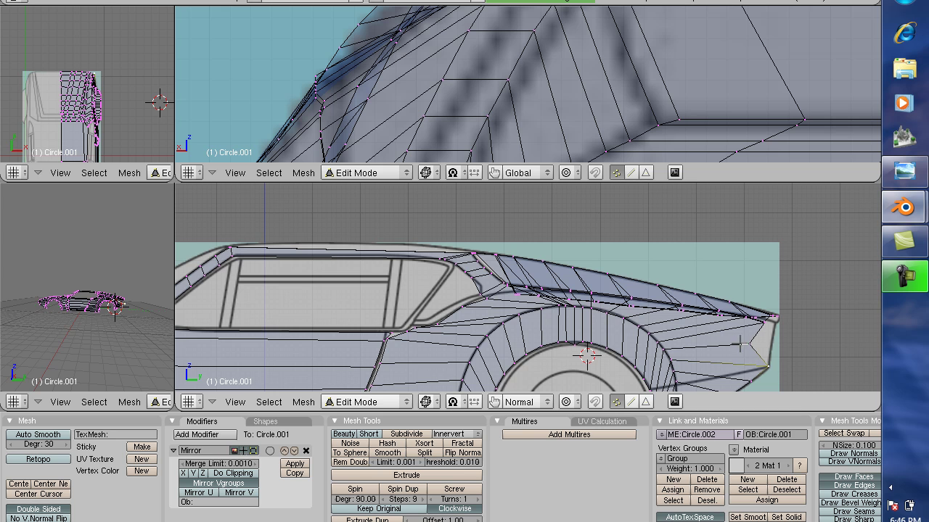
key("g")
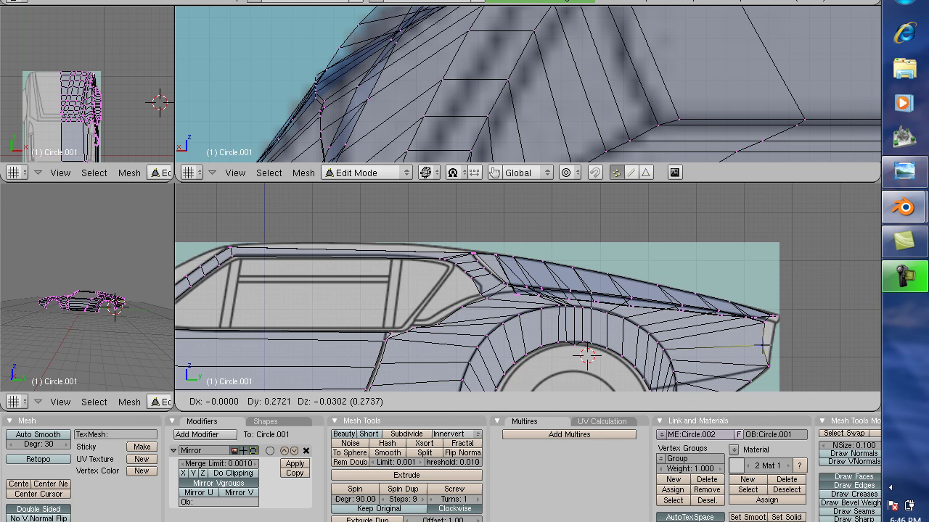
left_click(769, 345)
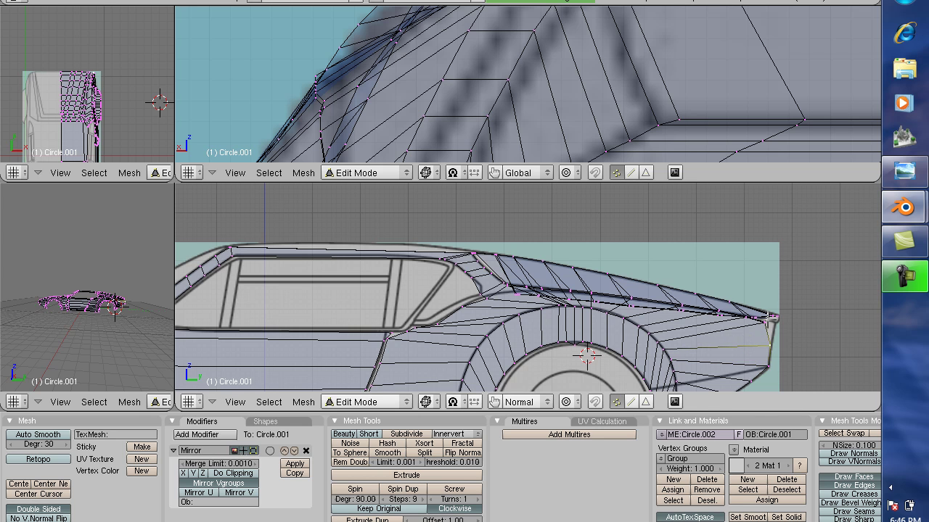
key("g")
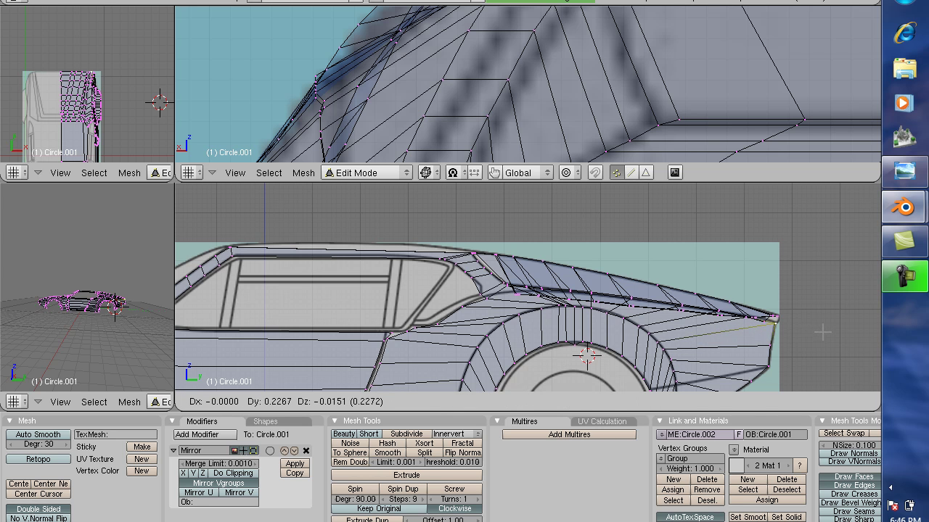
left_click(821, 332)
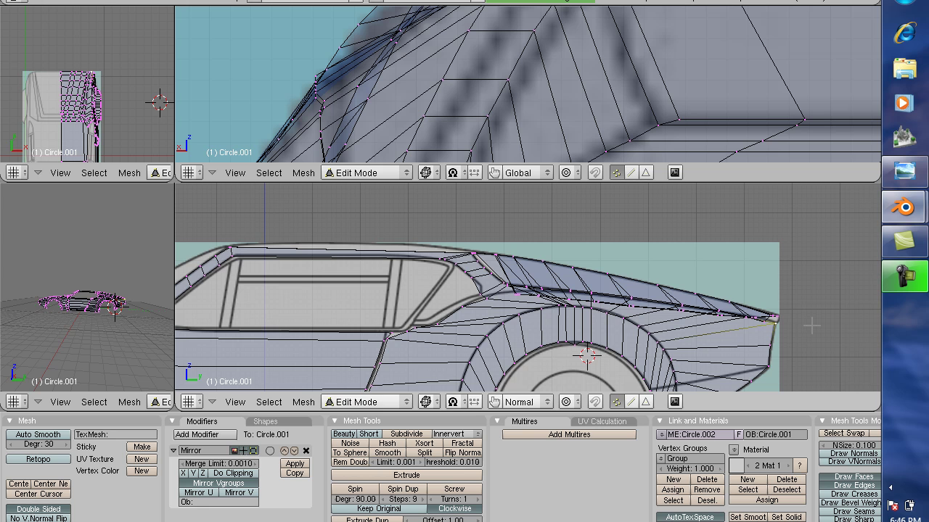
key("g")
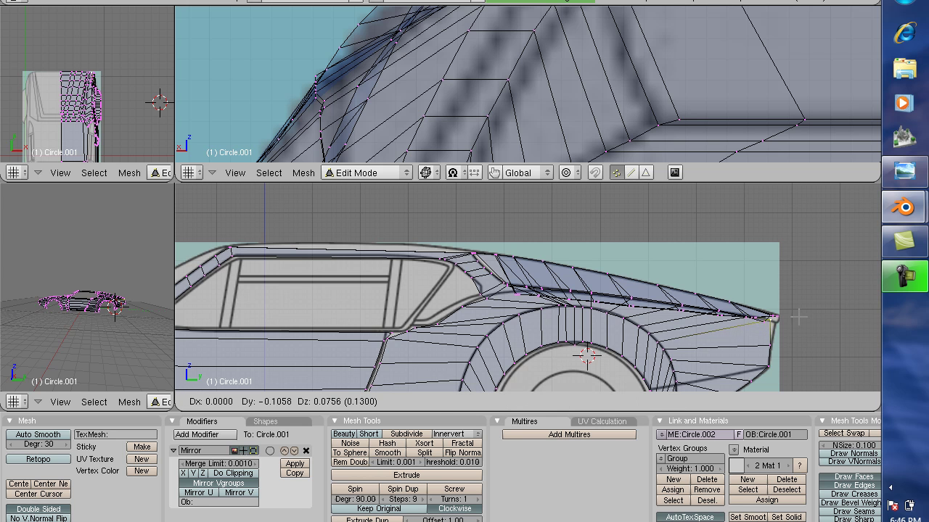
left_click(806, 323)
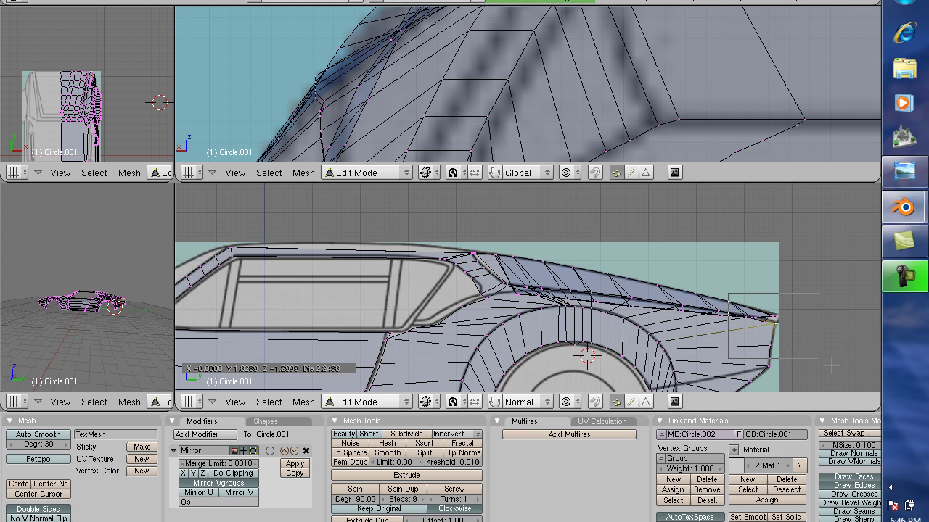
Move the two tail-tip vertices onto the blueprint outline
scroll(802, 334, "up", 5)
key("Tab")
key("Tab")
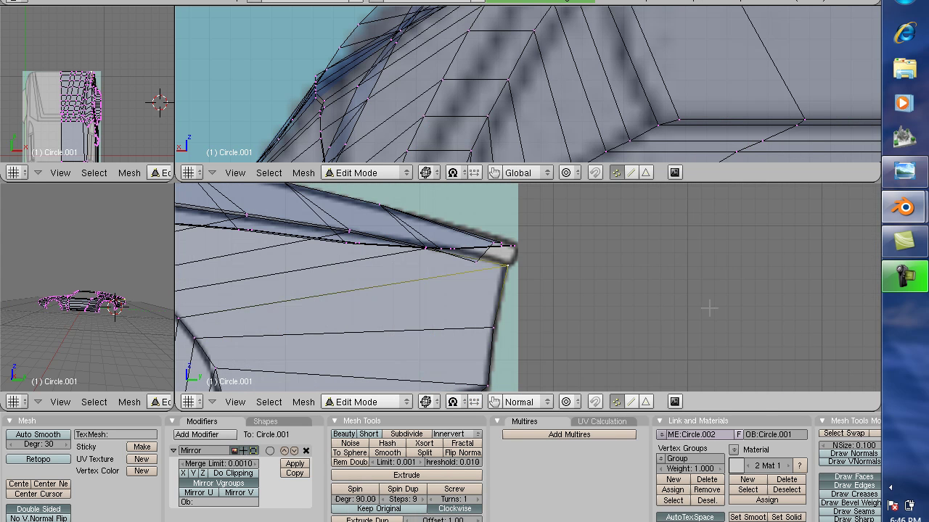
right_click(473, 261)
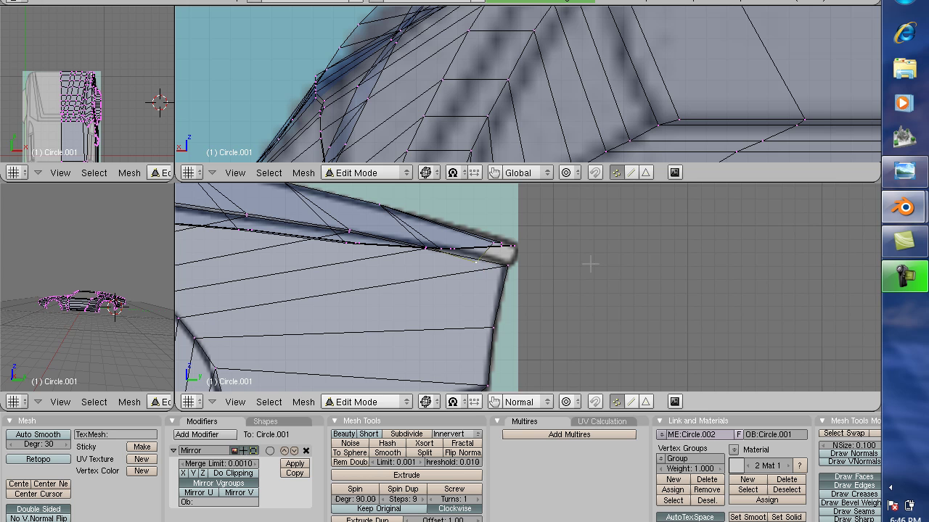
key("g")
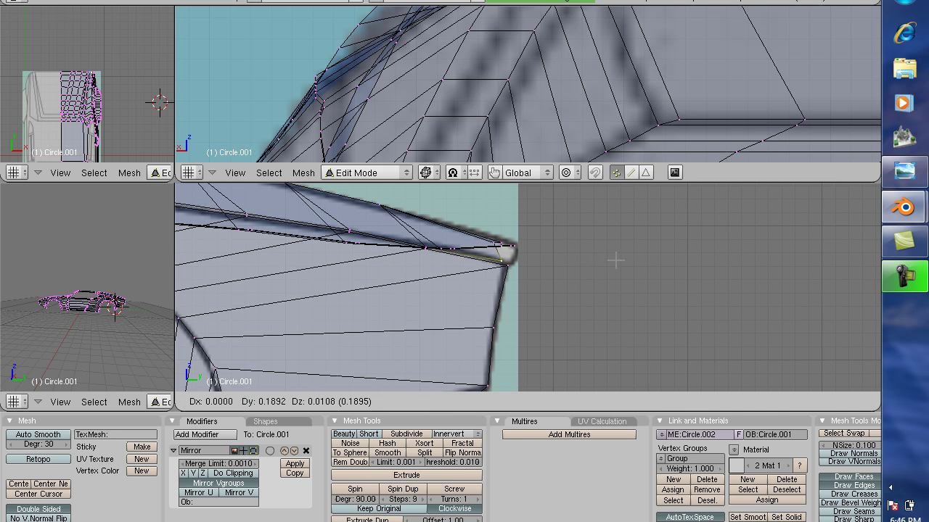
left_click(624, 263)
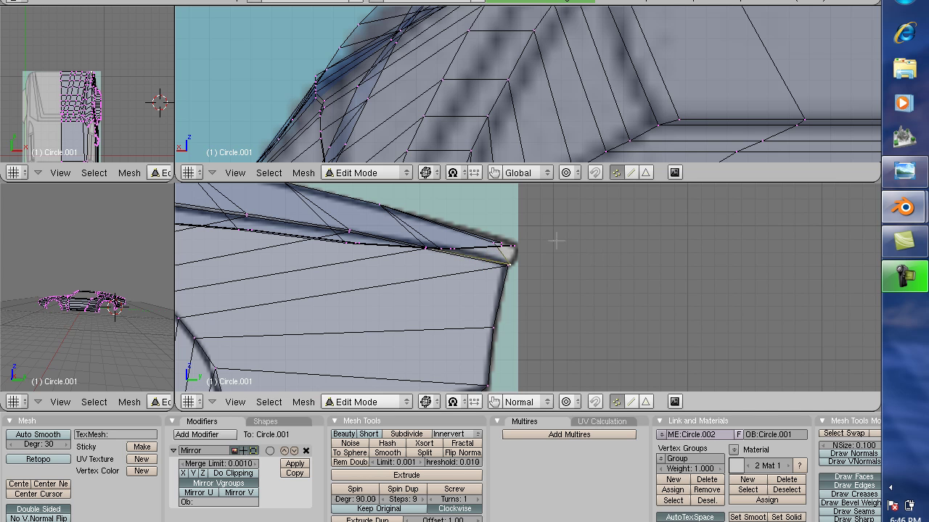
right_click(495, 244)
key("g")
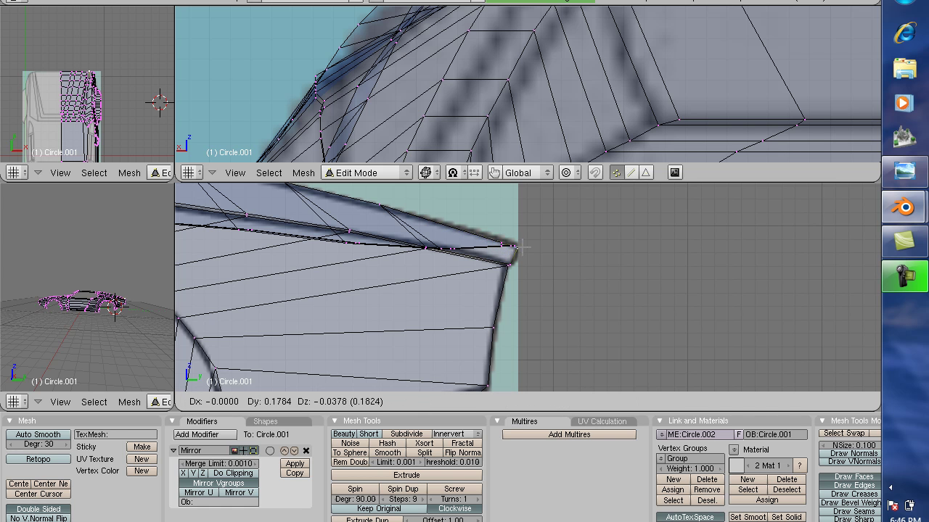
left_click(520, 248)
Shift the matching vertex in the top view slightly into line
scroll(548, 91, "down", 3)
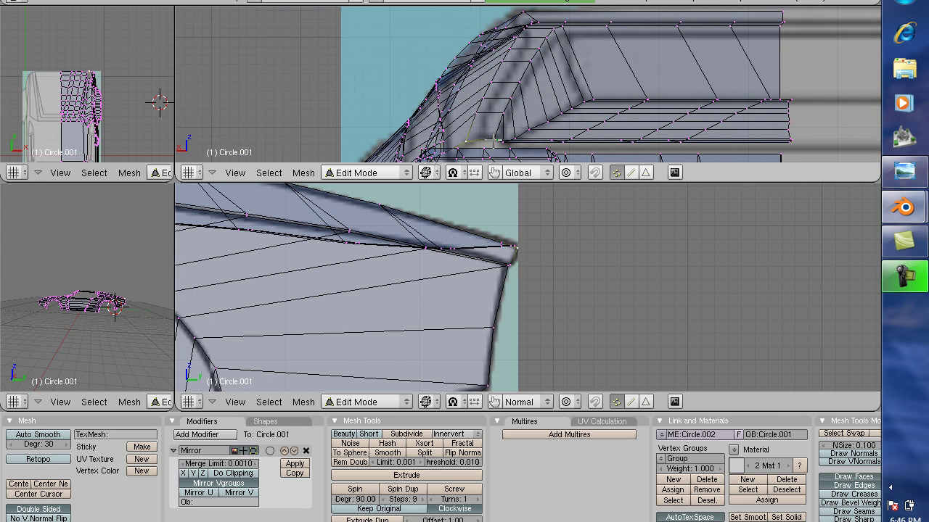
right_click(494, 138)
key("g")
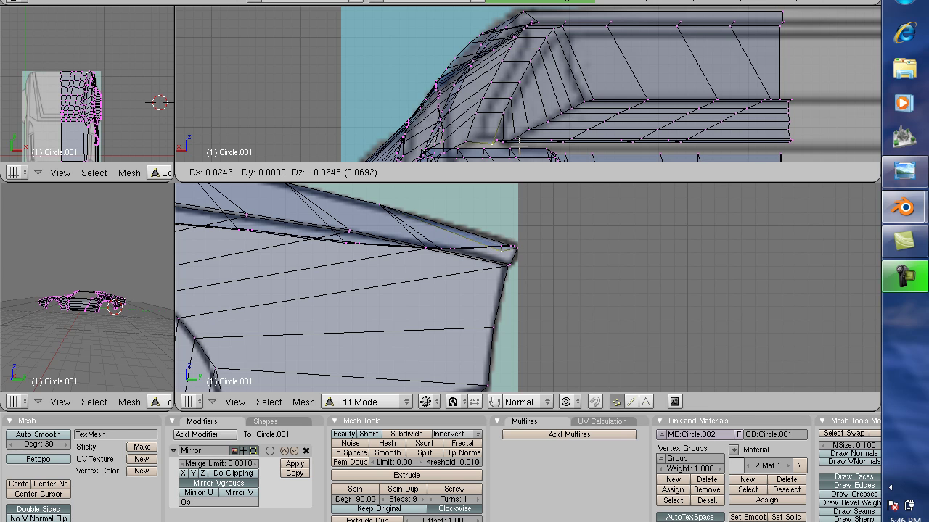
left_click(518, 142)
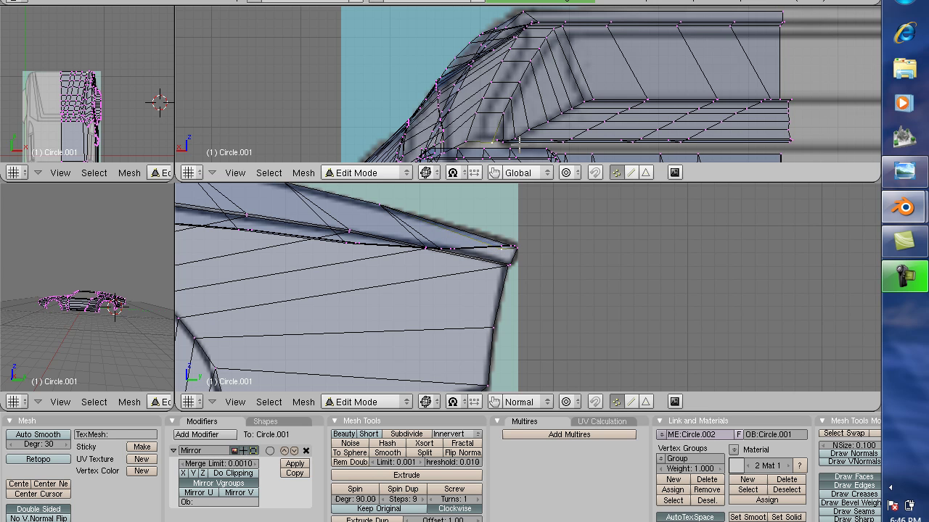
key("ctrl+Tab")
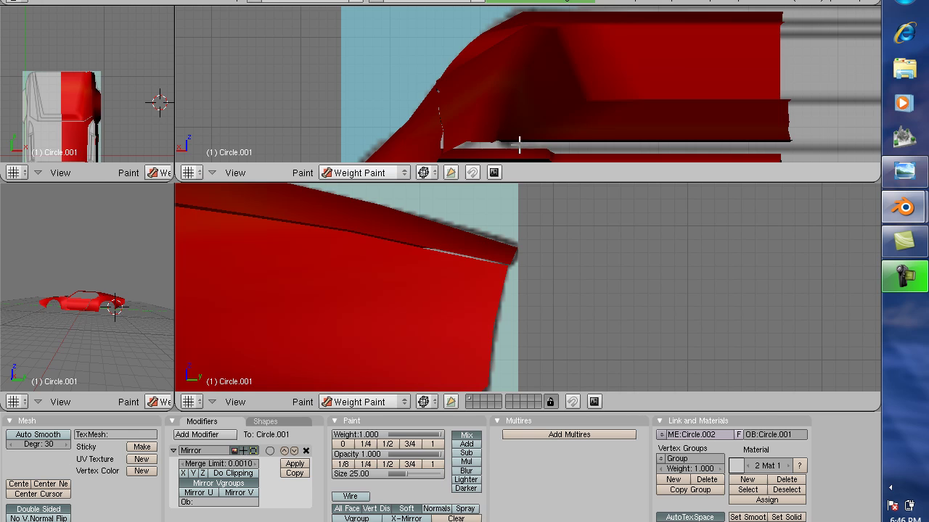
key("Tab")
key("ctrl+Tab")
scroll(489, 197, "down", 5)
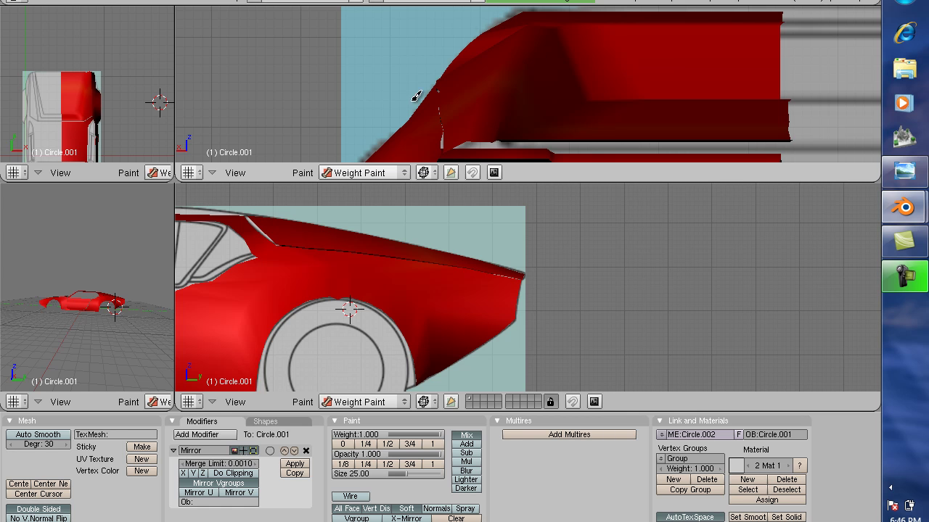
Return to Edit Mode and box-select the vertices around the rear side window
key("Tab")
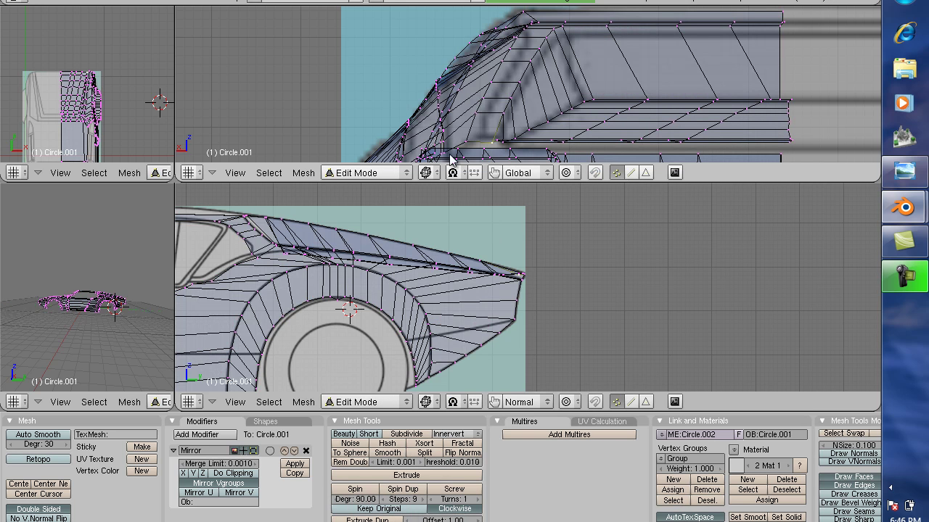
key("Tab")
key("Tab")
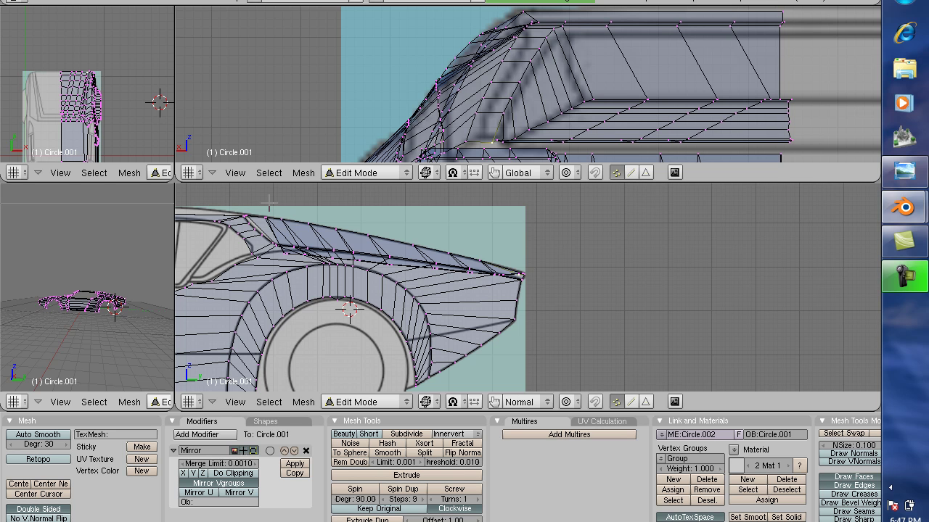
key("b")
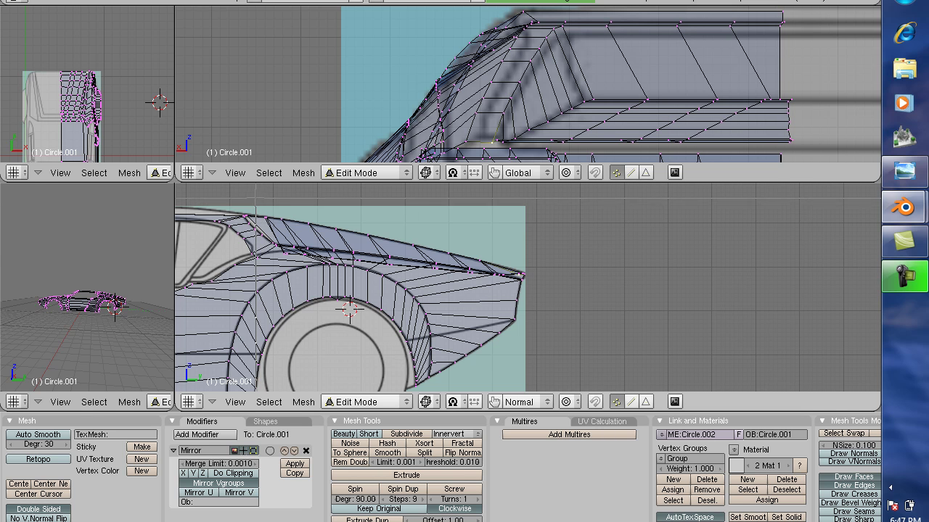
mouse_move(238, 207)
left_mouse_down()
mouse_move(316, 234)
mouse_move(338, 267)
left_mouse_up()
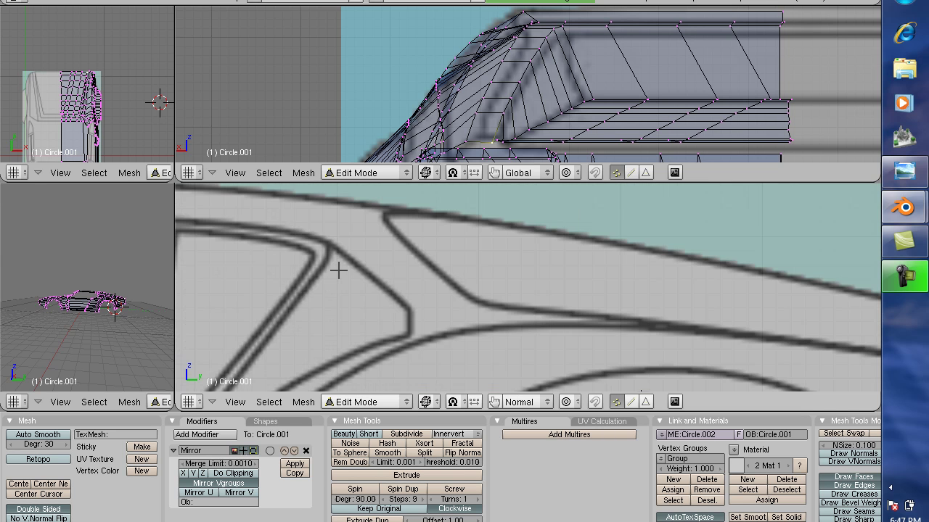